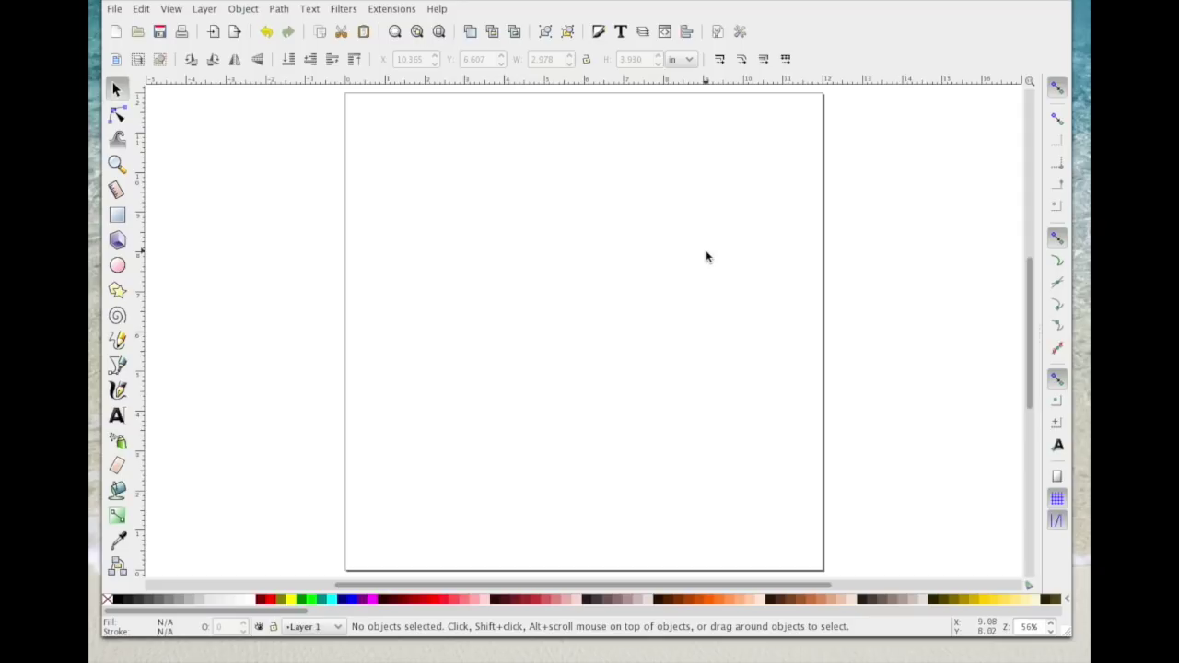
# Step: Import images.png from the Desktop as an embedded bitmap at default import resolution and enlarge it to about 4.47 in square near the page's upper left
pyautogui.click(113, 10)
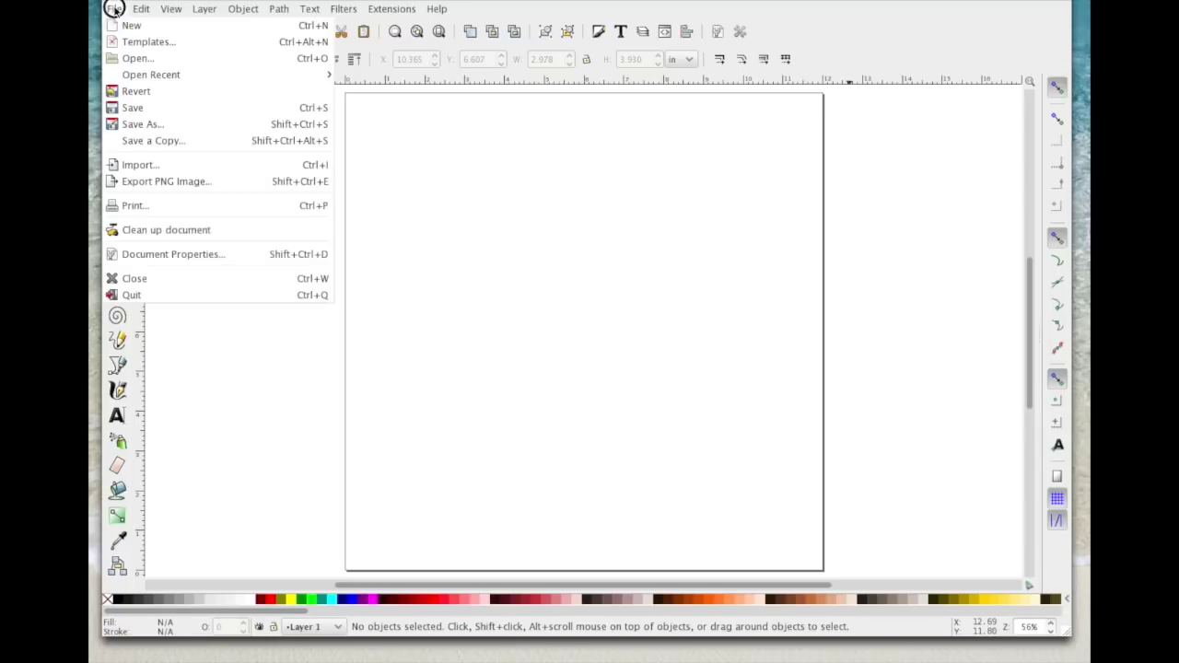
pyautogui.click(159, 162)
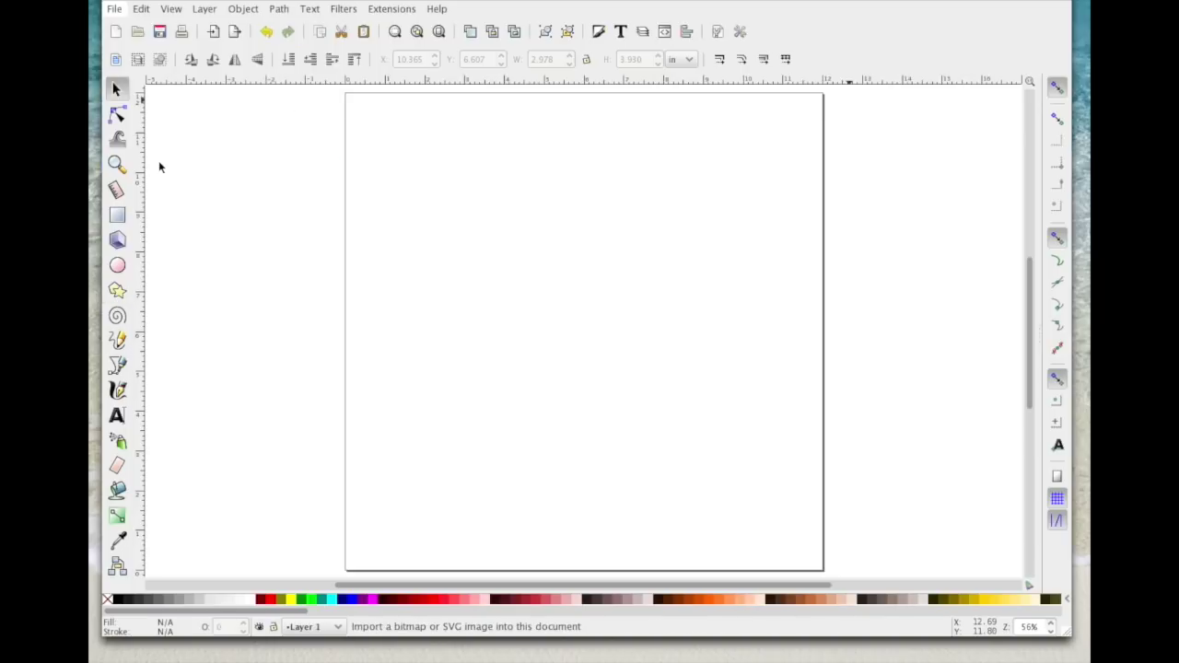
pyautogui.click(455, 229)
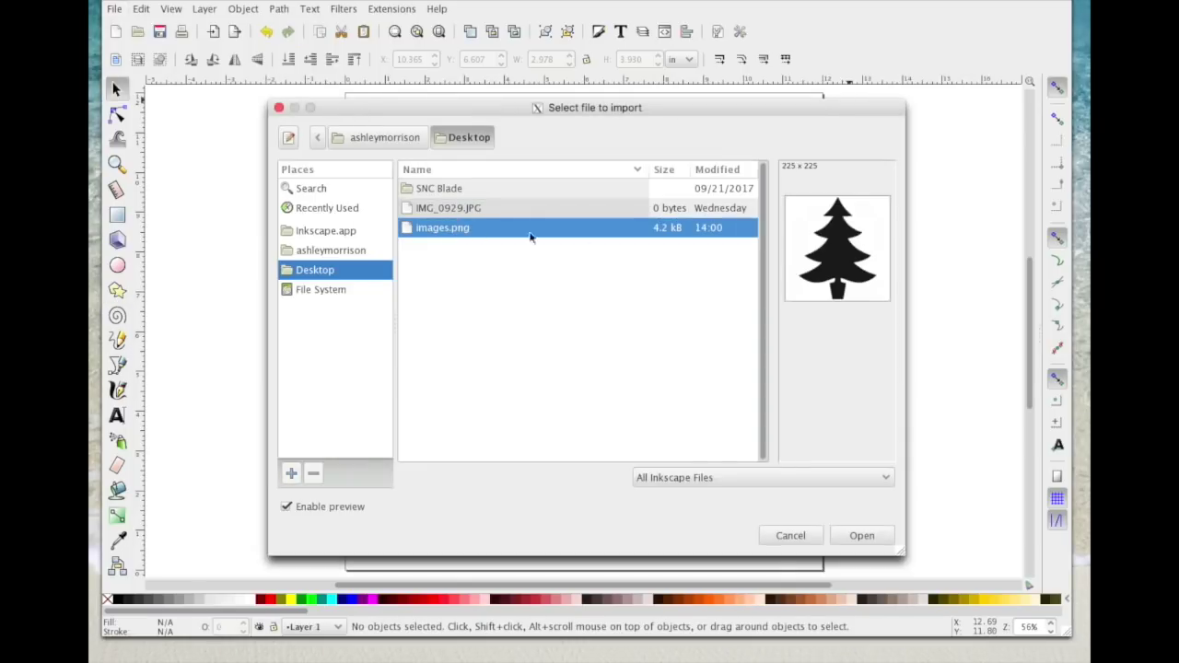
pyautogui.click(874, 538)
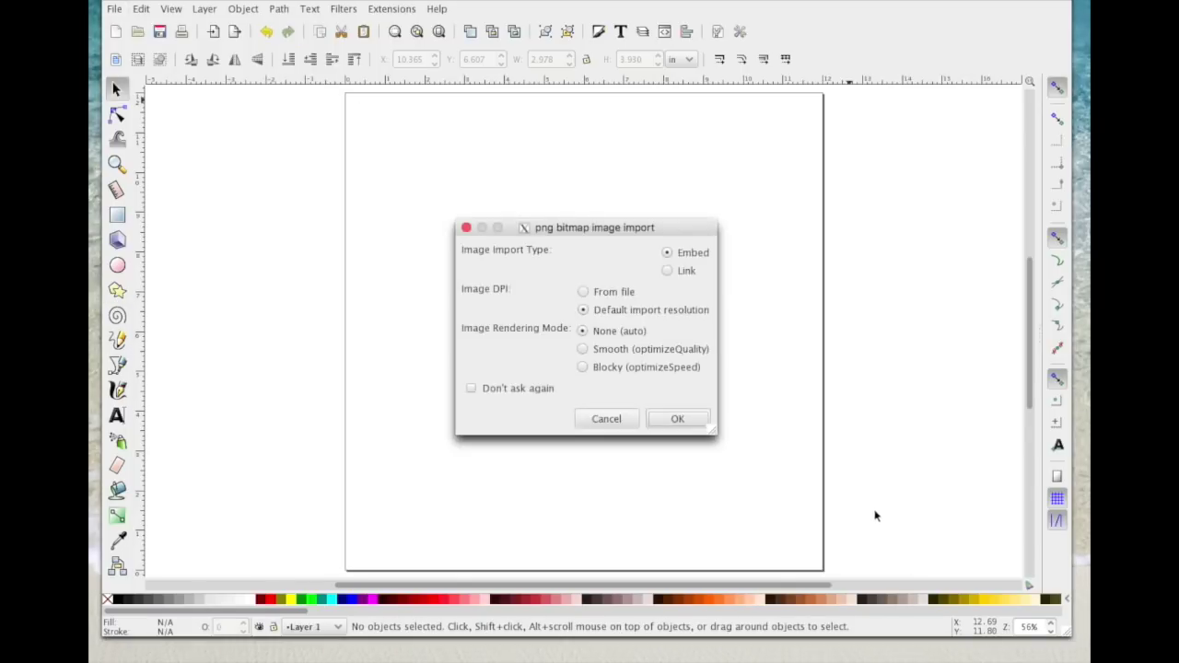
pyautogui.click(677, 420)
pyautogui.moveTo(684, 426); pyautogui.dragTo(475, 222)
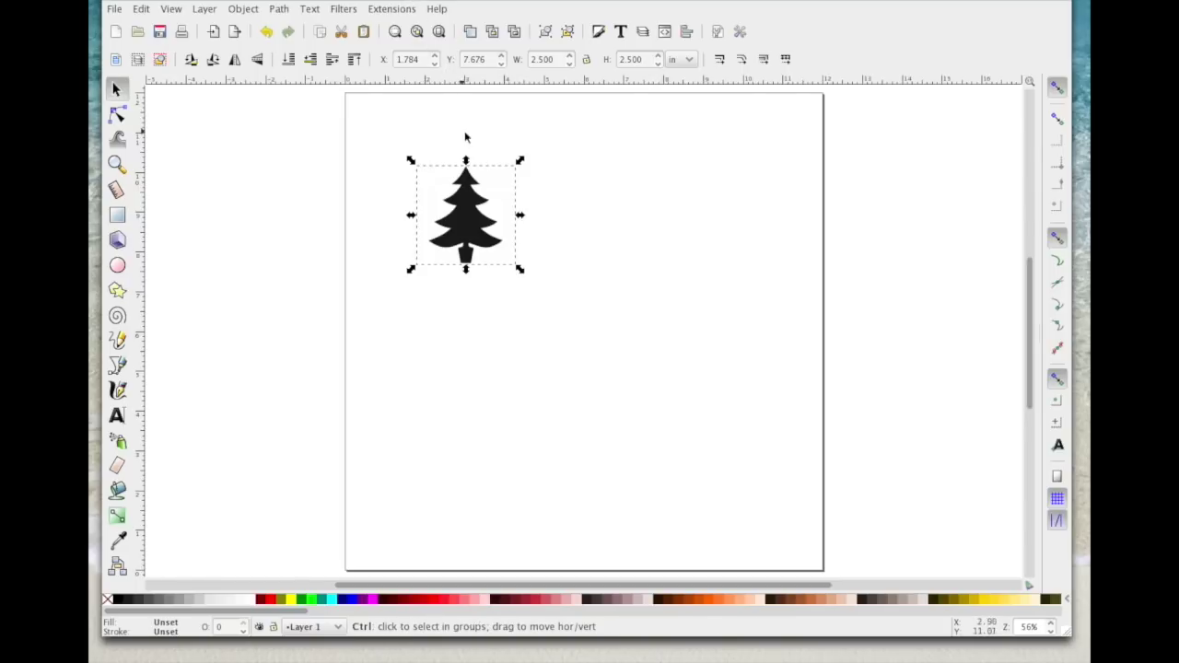
pyautogui.moveTo(520, 270); pyautogui.dragTo(605, 353)
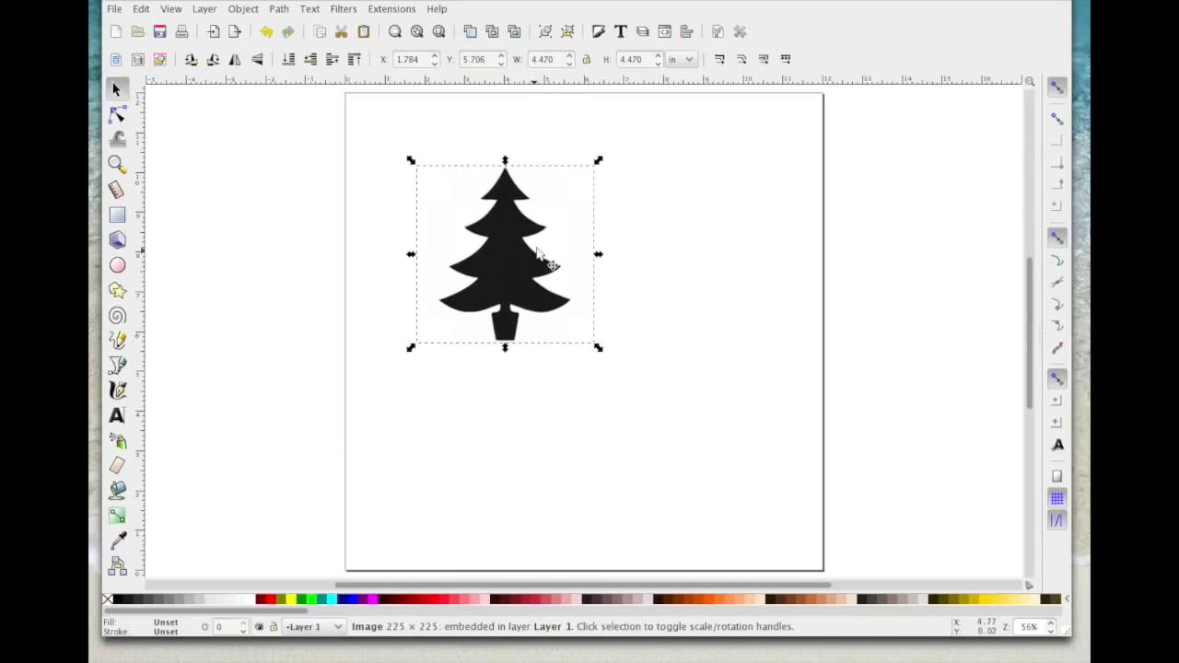
# Step: Trace the tree bitmap into a path using a Colors multiple scan with 2 scans and the background removed
pyautogui.click(281, 9)
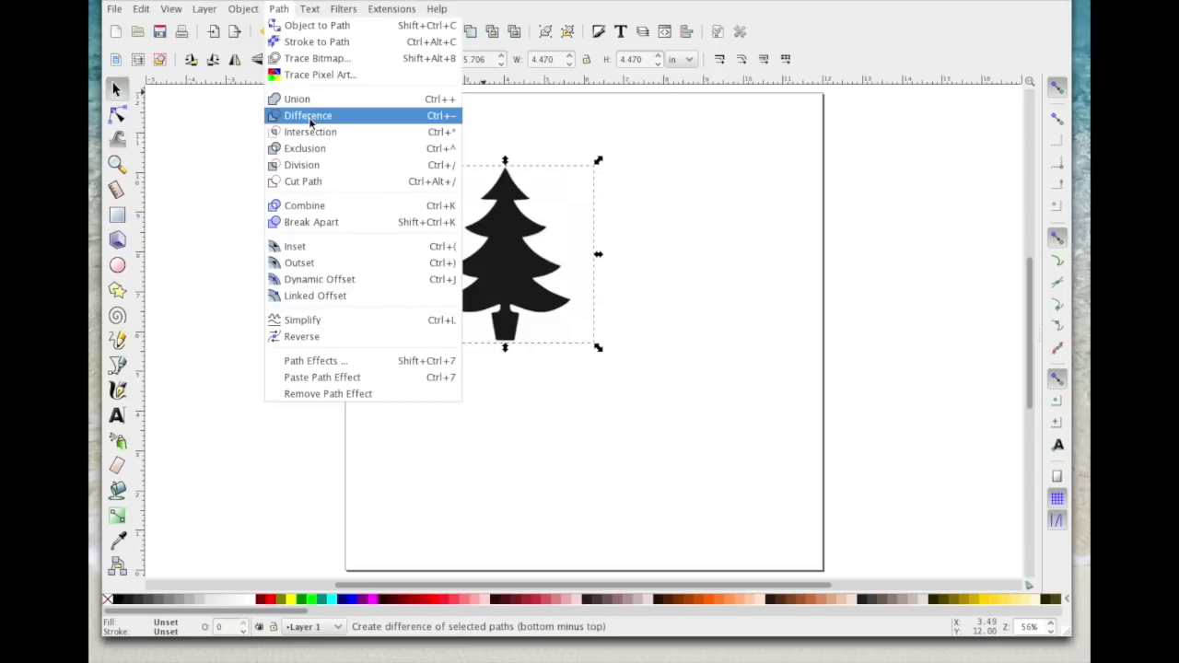
pyautogui.click(313, 58)
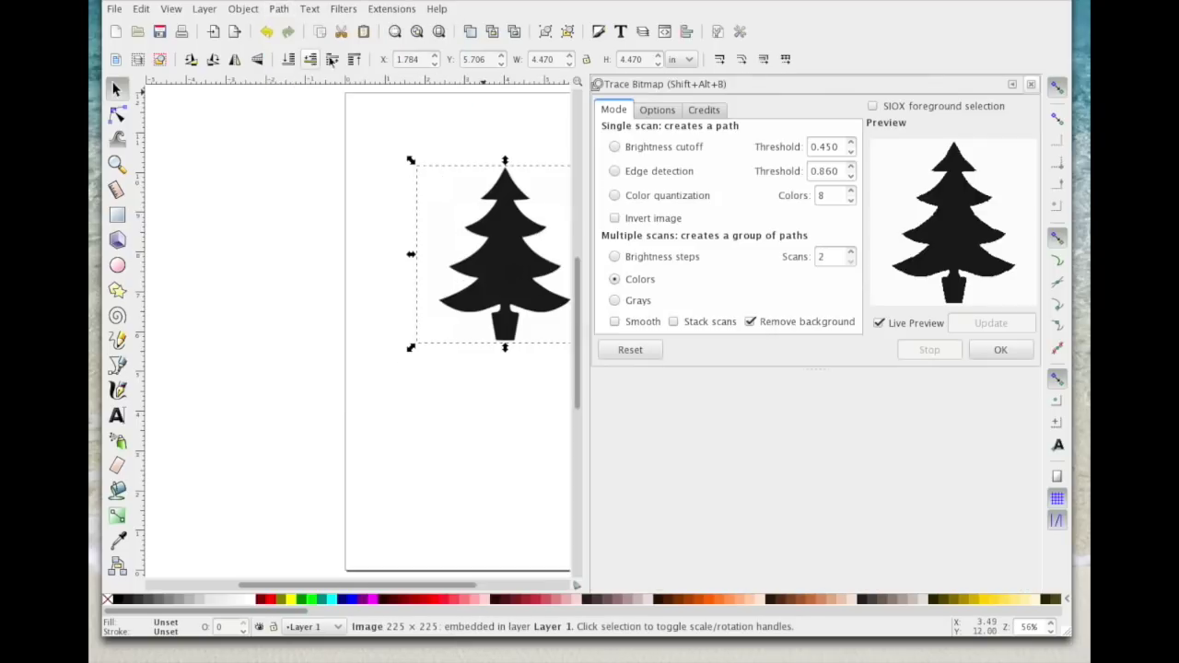
pyautogui.click(629, 285)
pyautogui.click(999, 350)
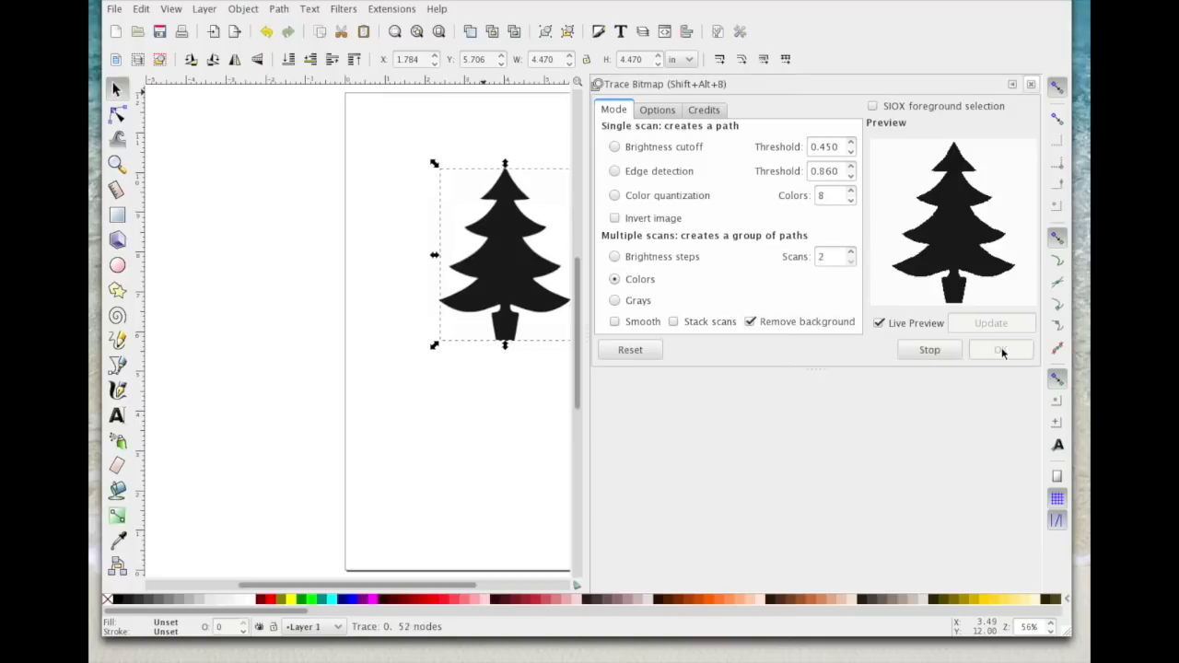
pyautogui.click(1033, 85)
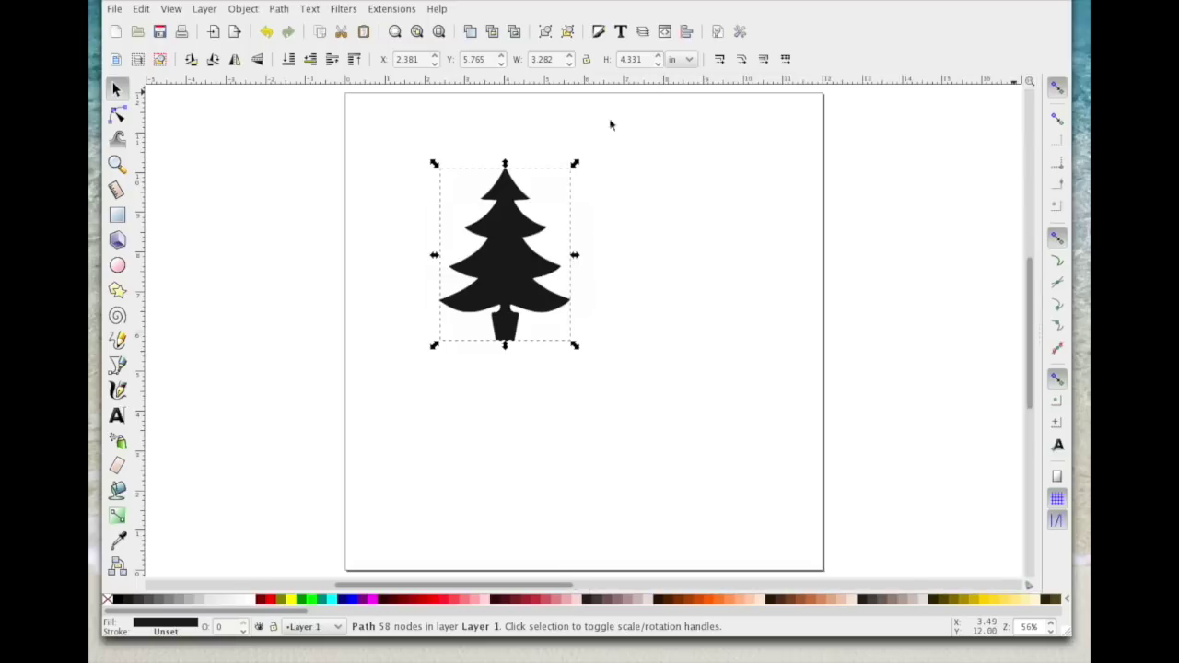
# Step: Delete the original tree bitmap and move the traced tree just outside the page's right edge
pyautogui.moveTo(508, 252); pyautogui.dragTo(680, 258)
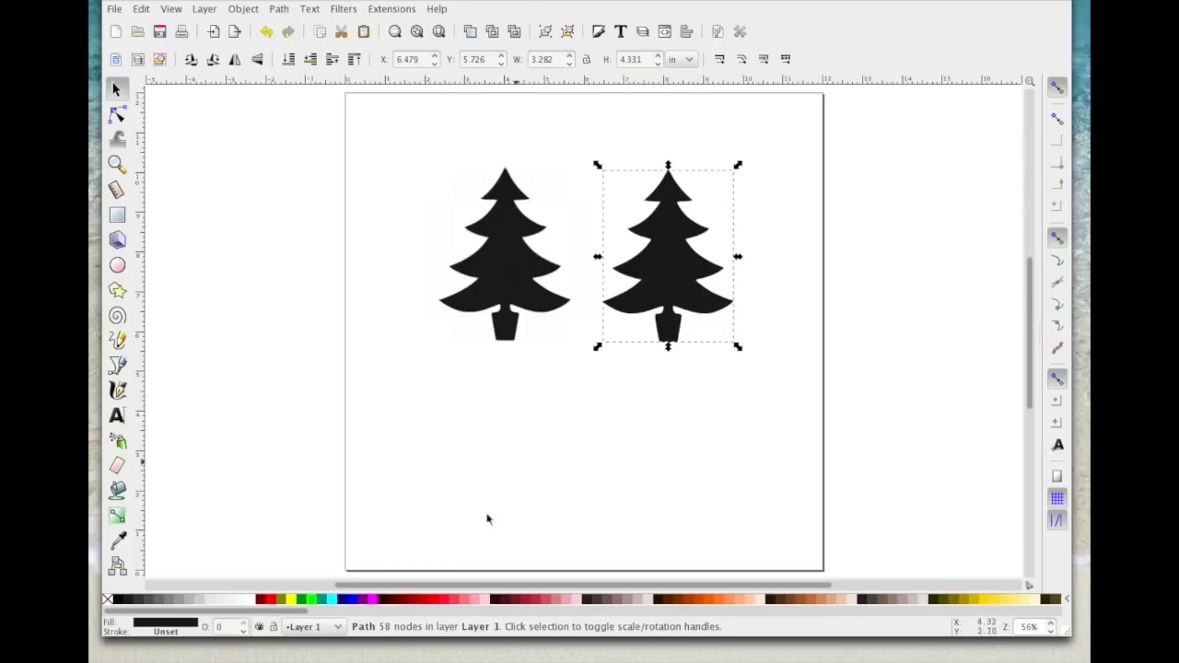
pyautogui.click(505, 263)
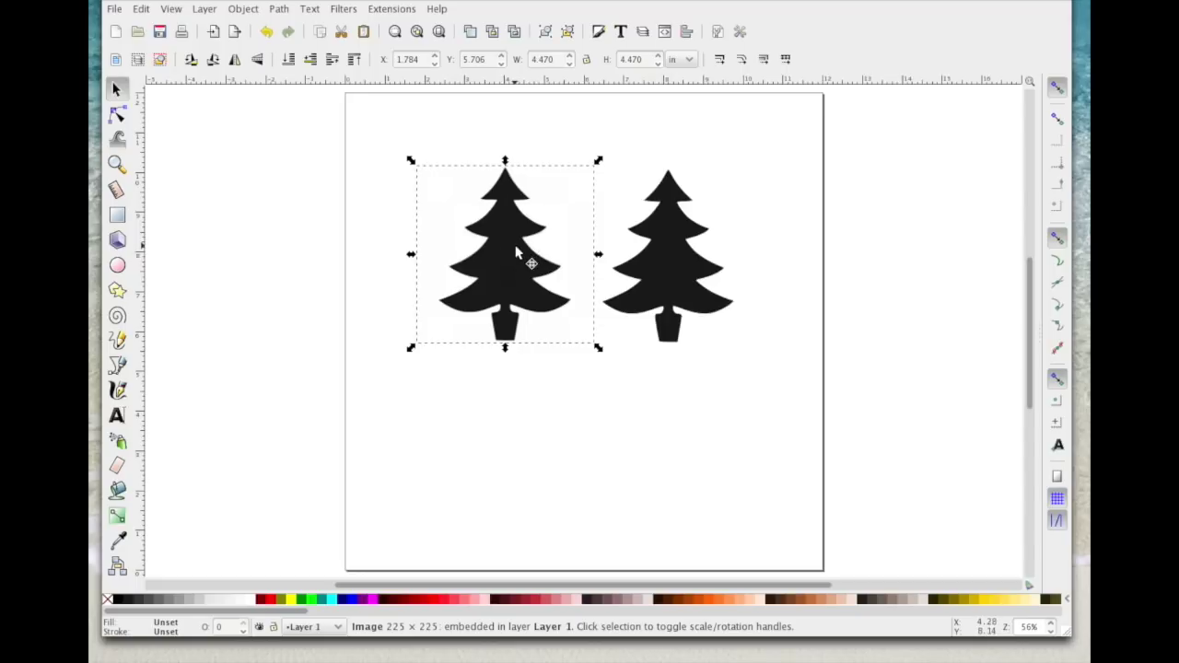
pyautogui.press('Delete')
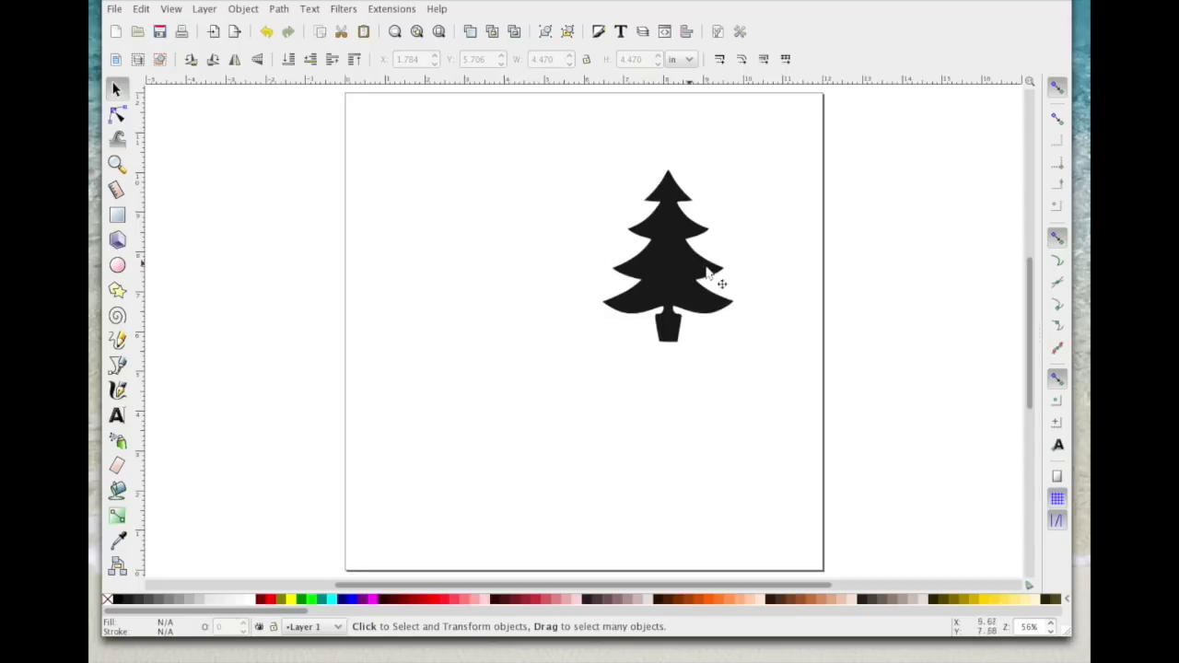
pyautogui.click(679, 274)
pyautogui.moveTo(674, 271); pyautogui.dragTo(889, 231)
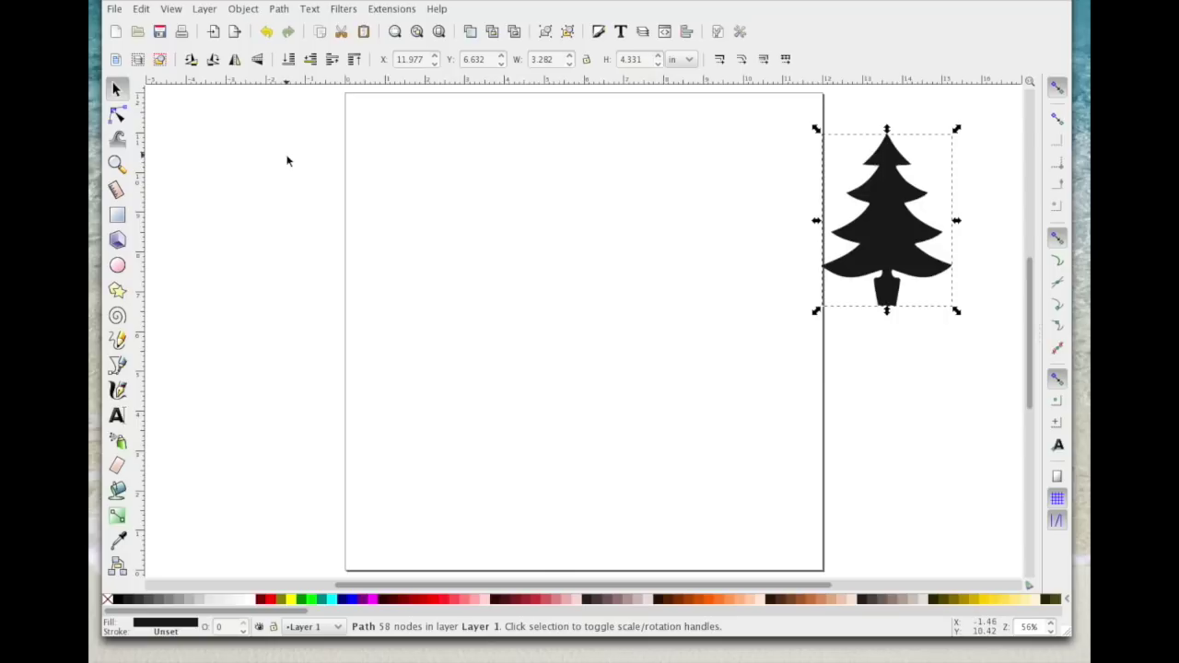
# Step: Add the two-line text "HAPPY" and "CHRISTMAS" in Impact at size 72 near the middle of the page
pyautogui.click(117, 415)
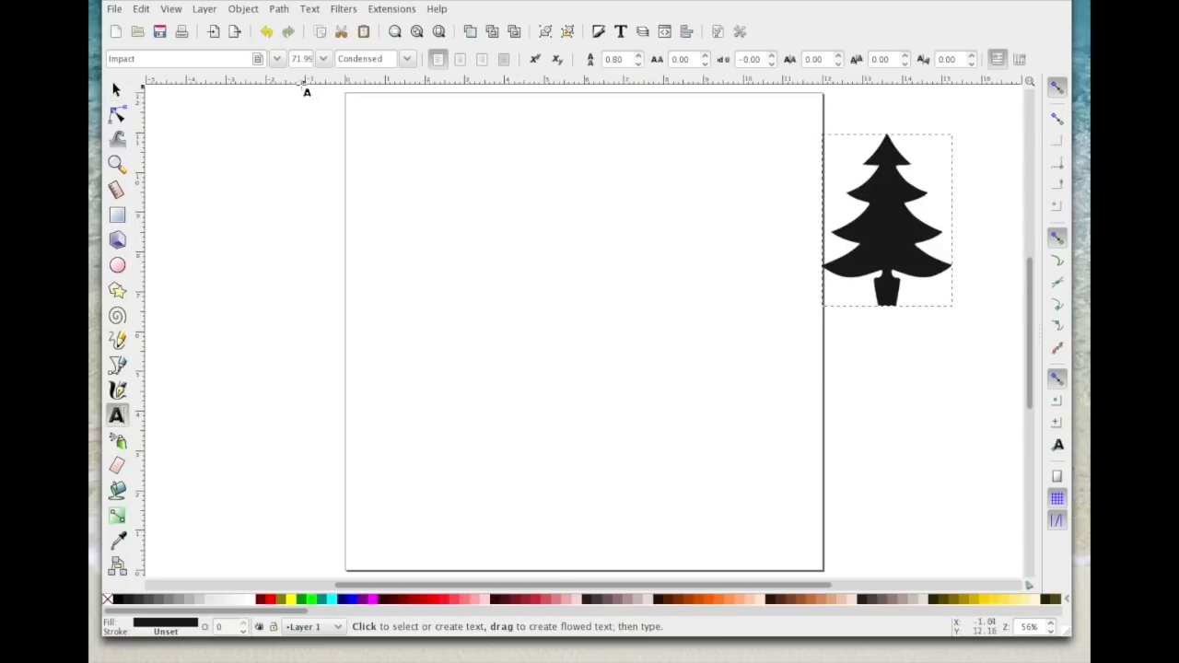
pyautogui.click(322, 59)
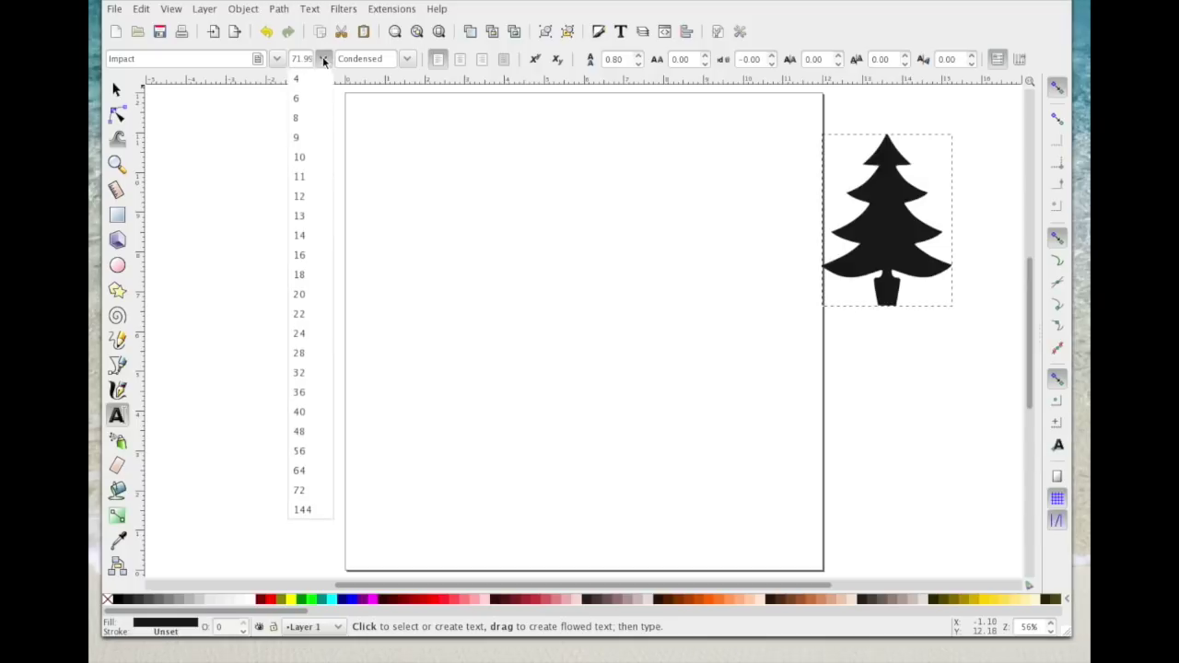
pyautogui.click(302, 491)
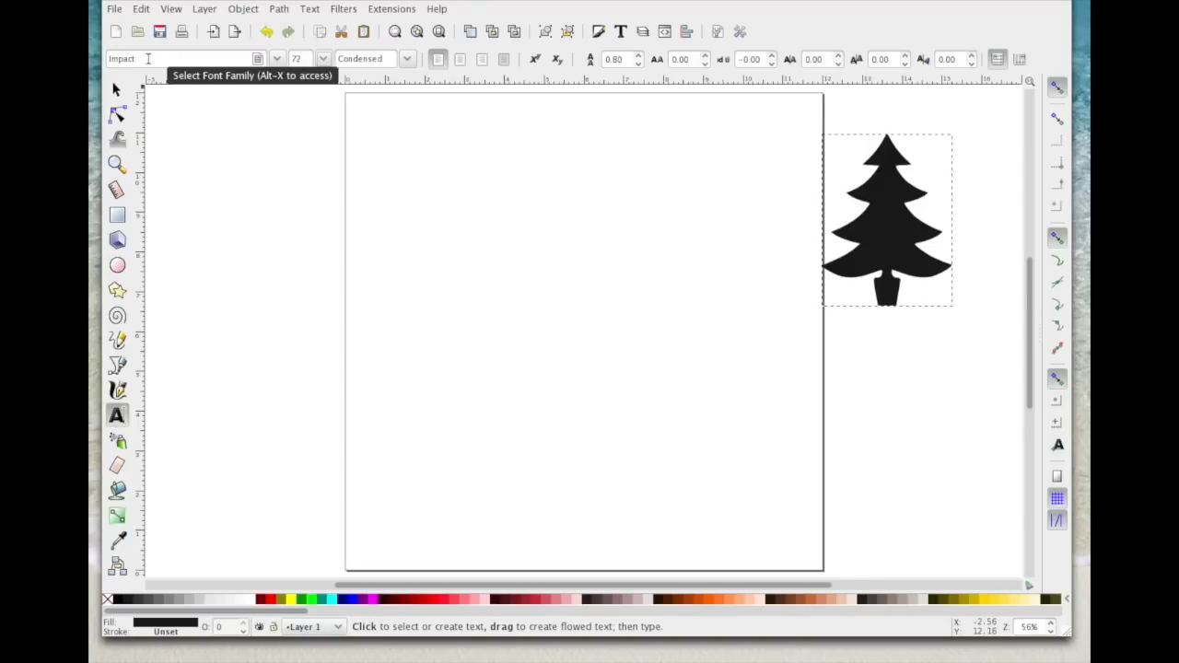
pyautogui.click(515, 294)
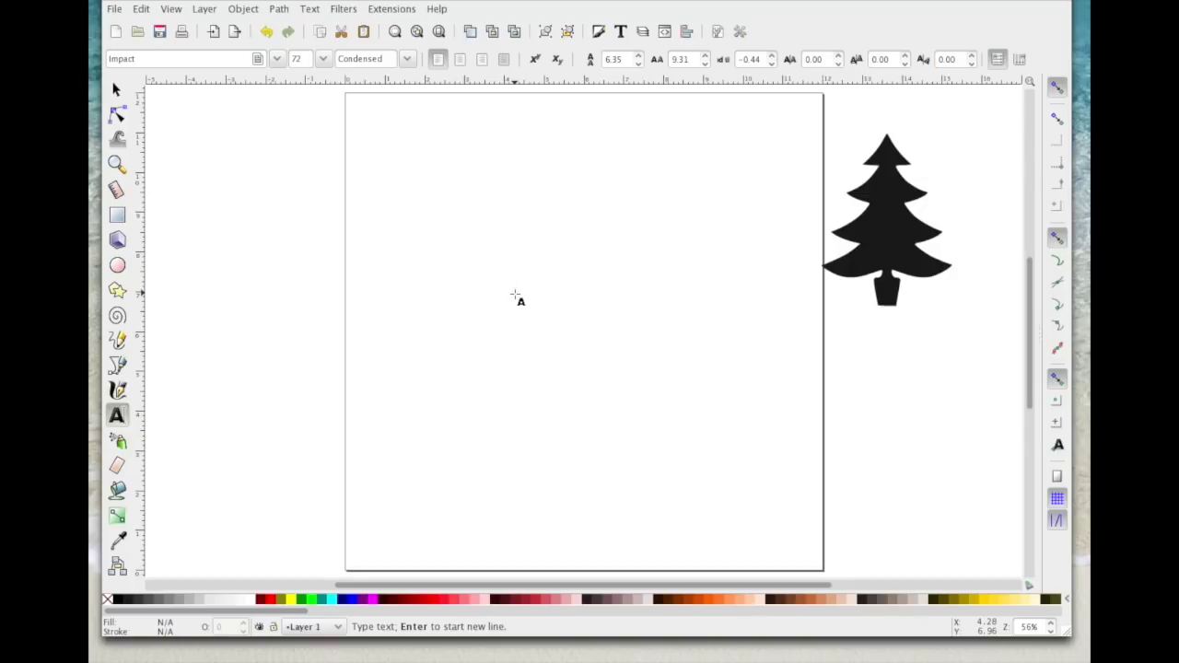
pyautogui.write('HAPPY')
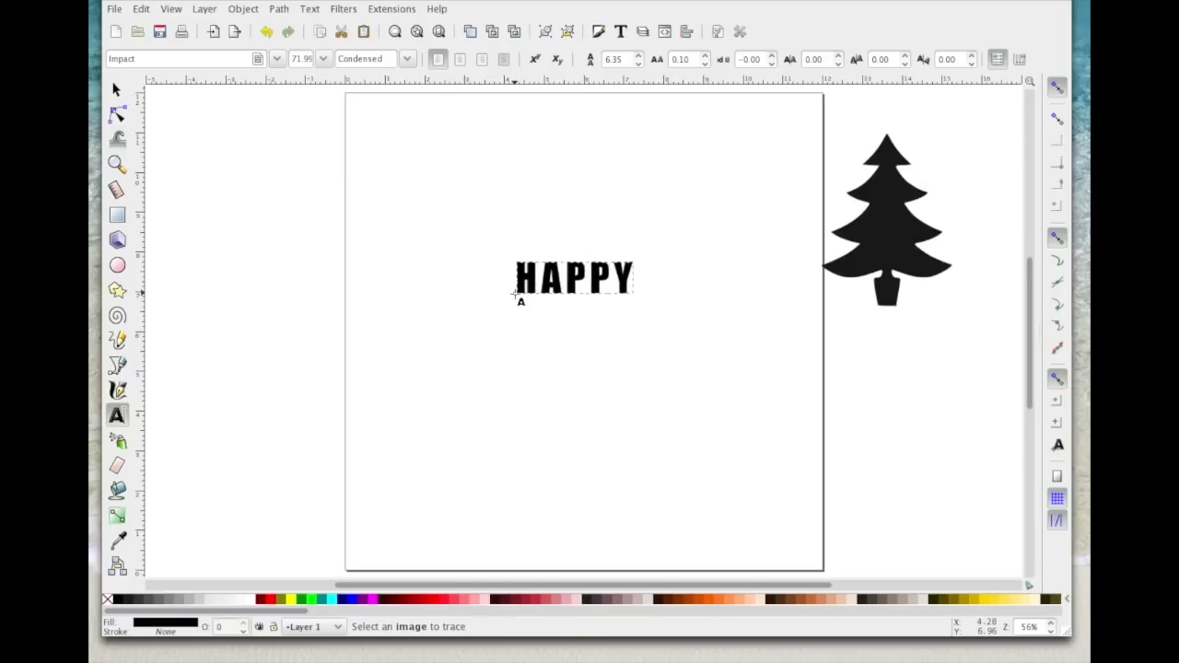
pyautogui.press('Return')
pyautogui.write('CHR')
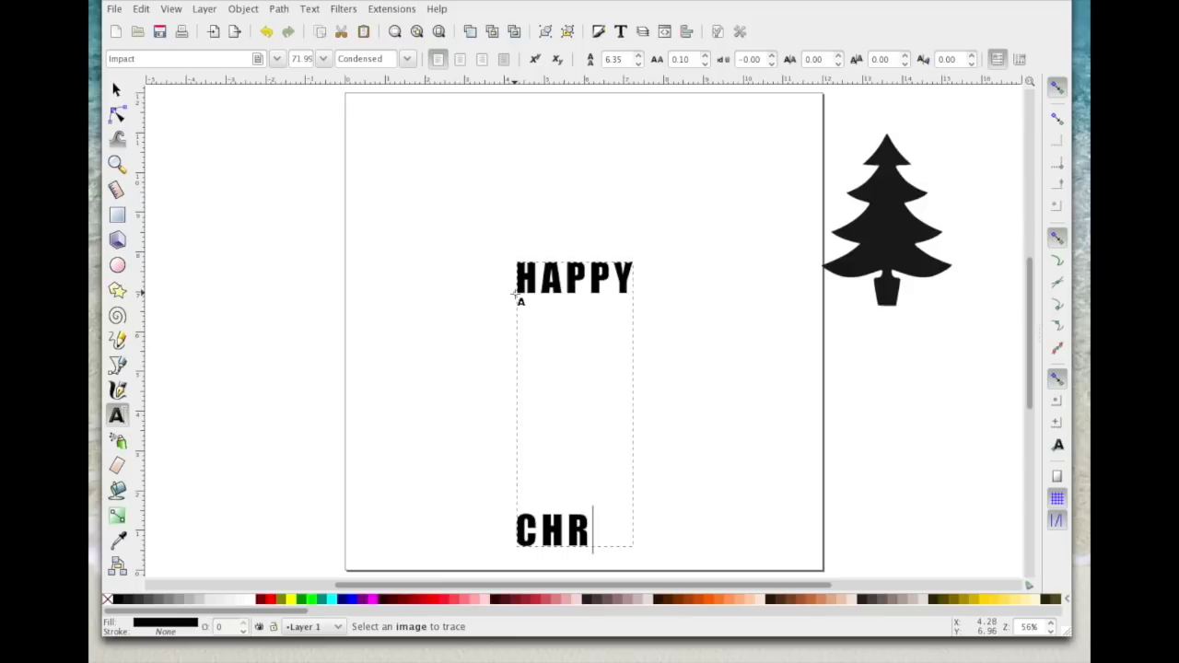
pyautogui.write('ISTMAS')
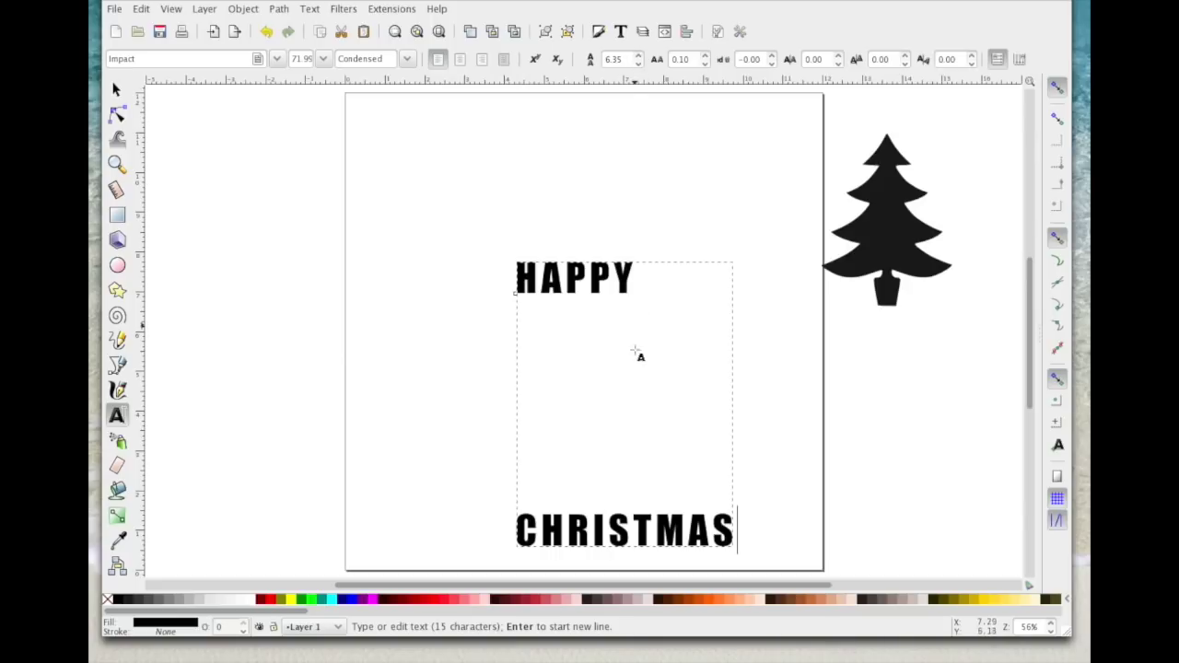
pyautogui.press('Escape')
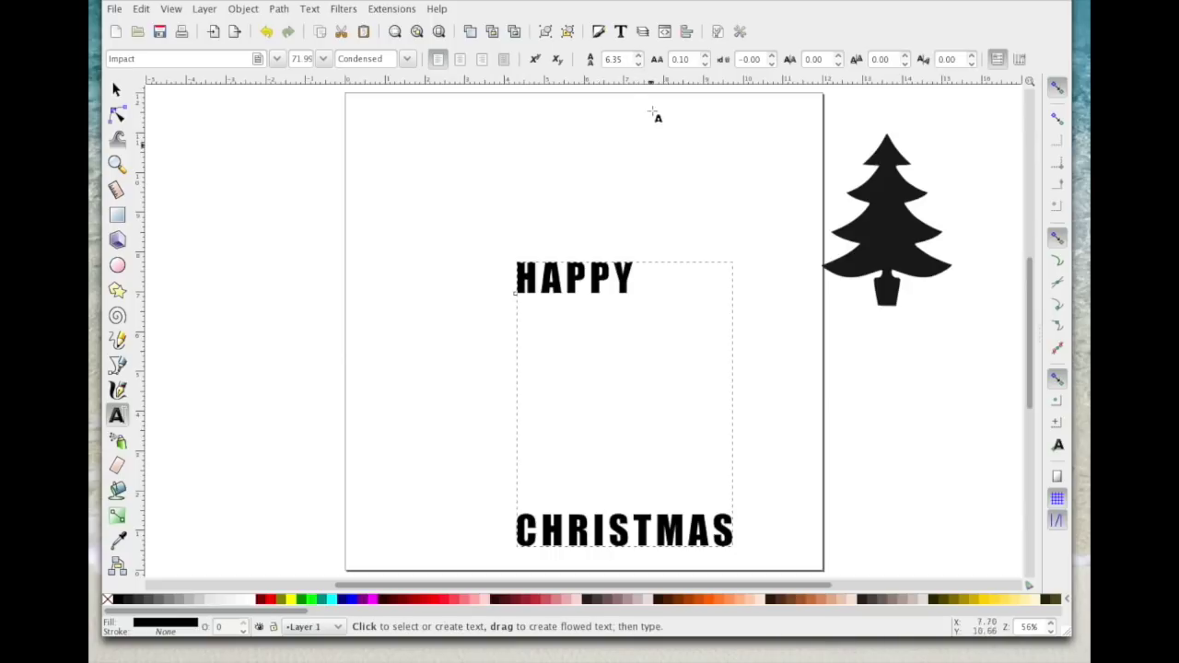
# Step: Set the text's line spacing to 0.81 and its letter spacing to 0.00
pyautogui.click(638, 65)
pyautogui.click(639, 64)
pyautogui.moveTo(639, 65); pyautogui.dragTo(638, 65)
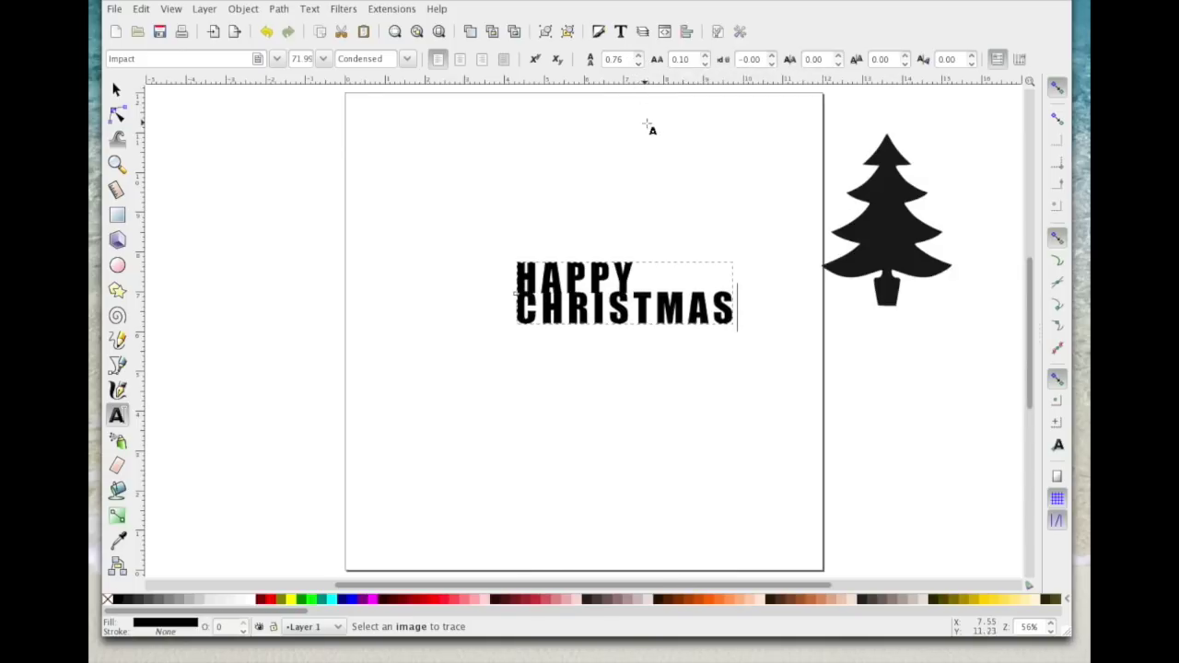
pyautogui.click(638, 55)
pyautogui.click(639, 55)
pyautogui.click(638, 55)
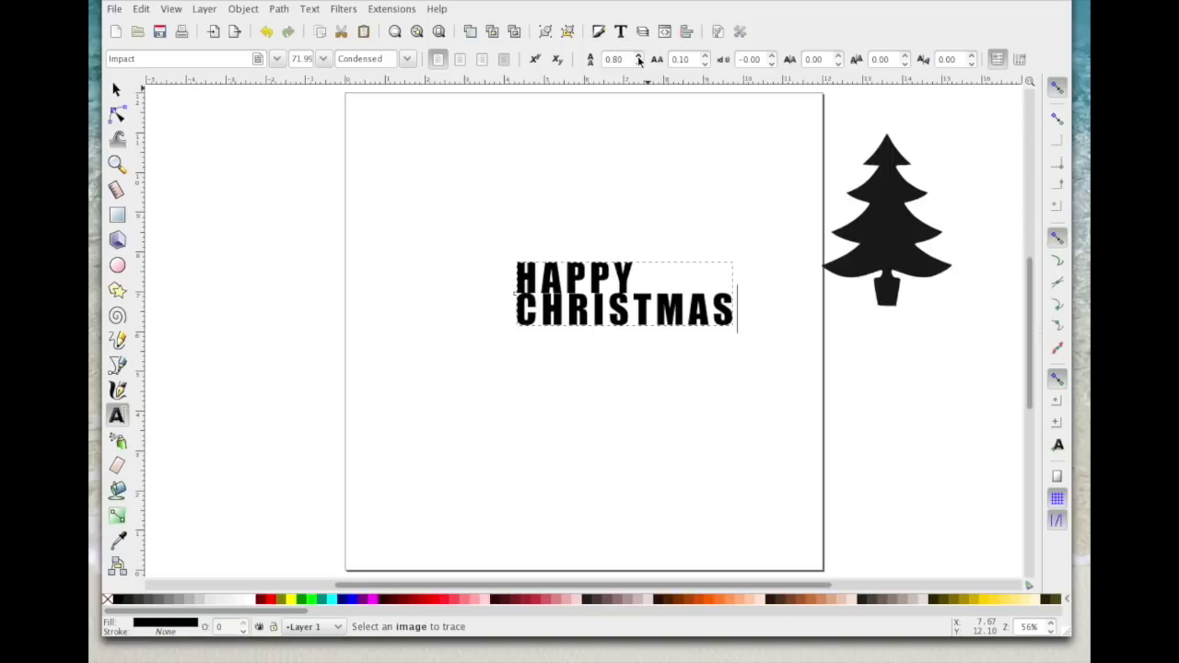
pyautogui.click(639, 58)
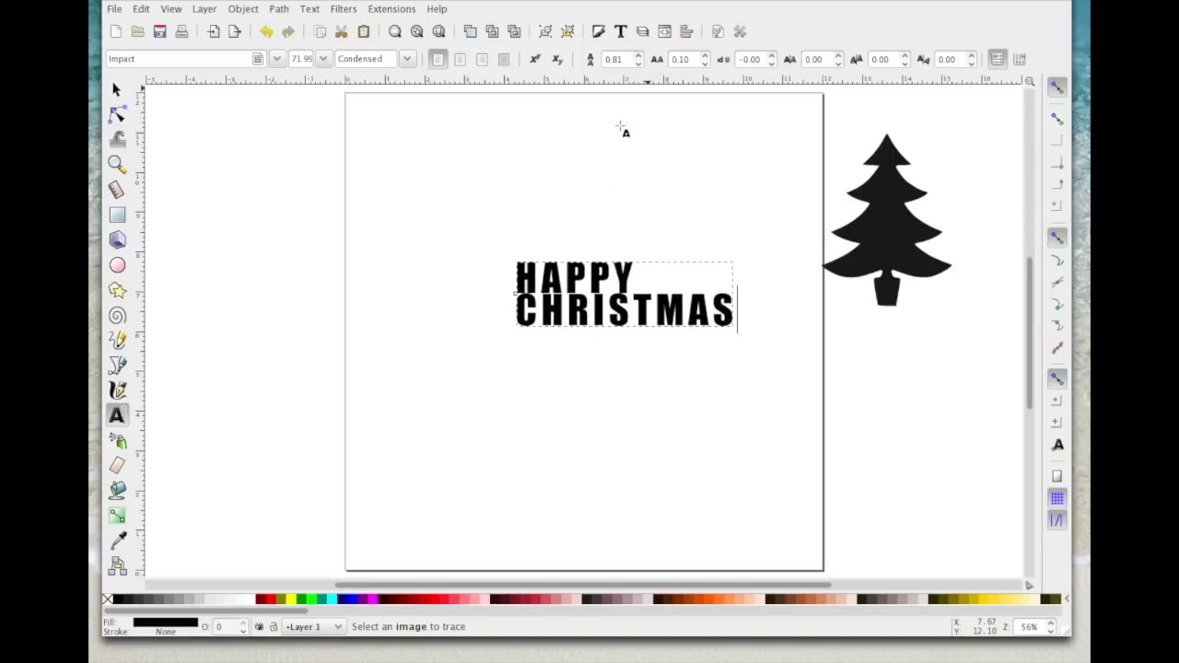
pyautogui.click(706, 63)
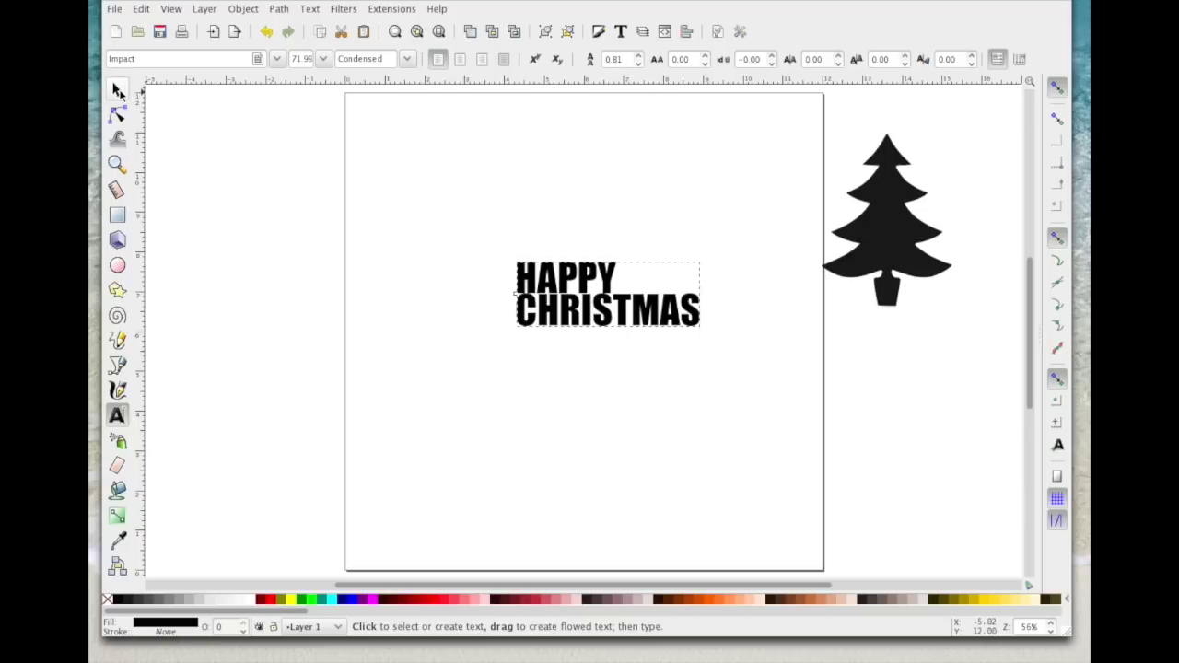
# Step: Convert the HAPPY CHRISTMAS text to paths, ungroup it into individual letters and clear the selection
pyautogui.click(118, 89)
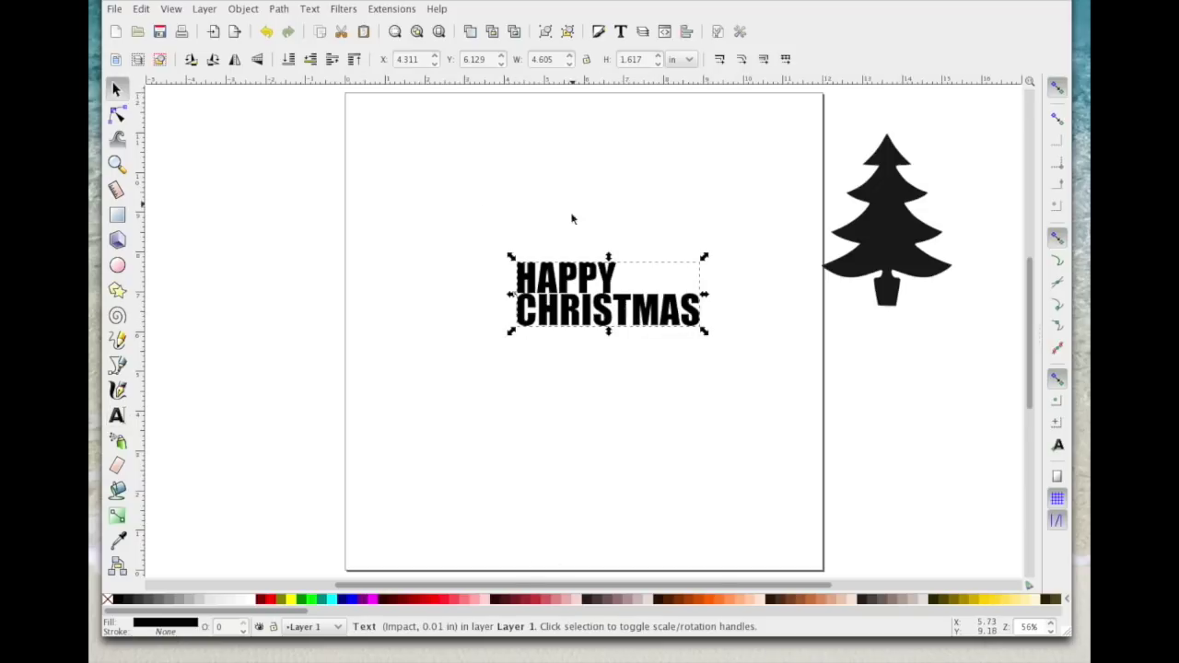
pyautogui.click(281, 9)
pyautogui.click(299, 25)
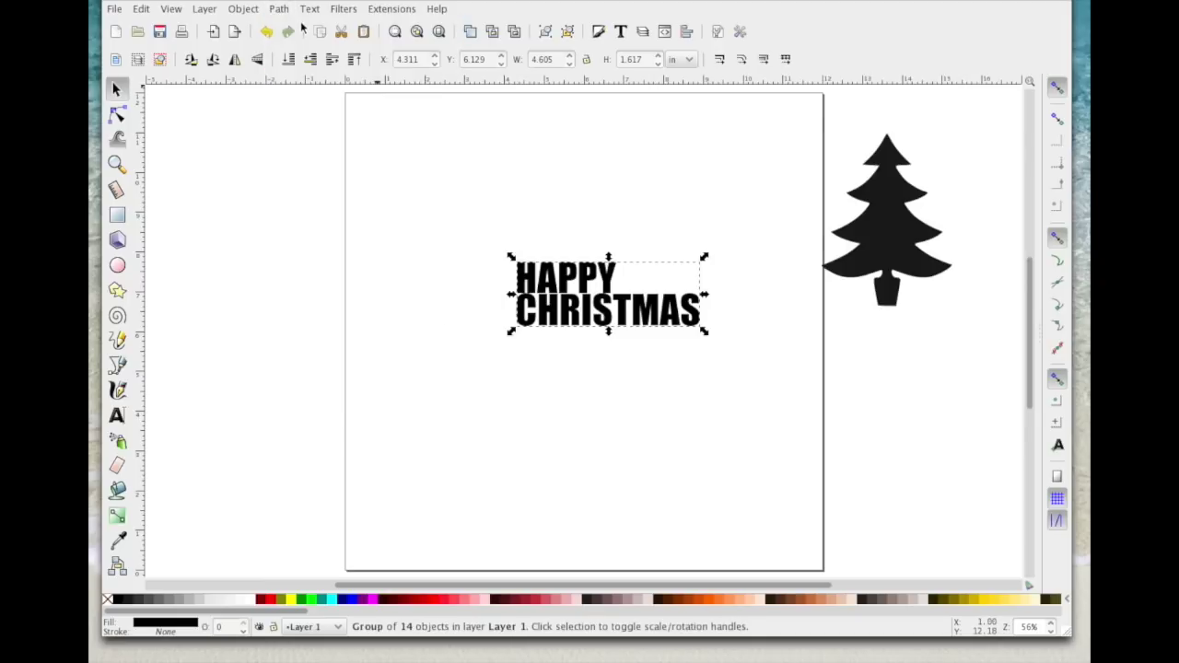
pyautogui.click(244, 9)
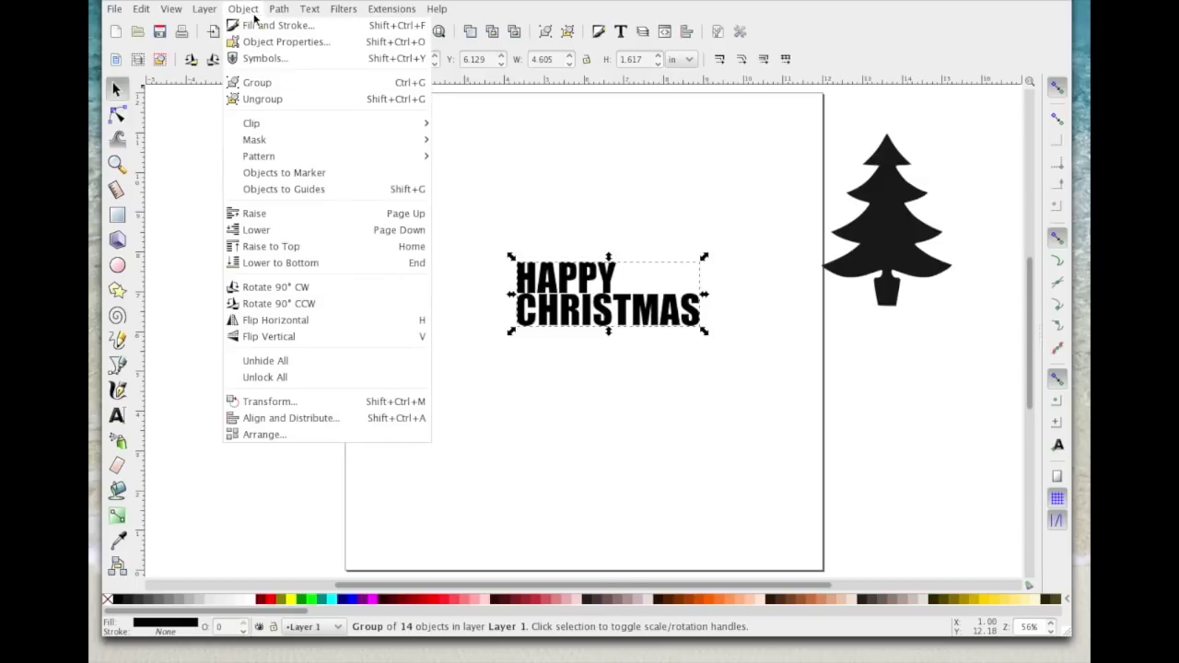
pyautogui.click(289, 99)
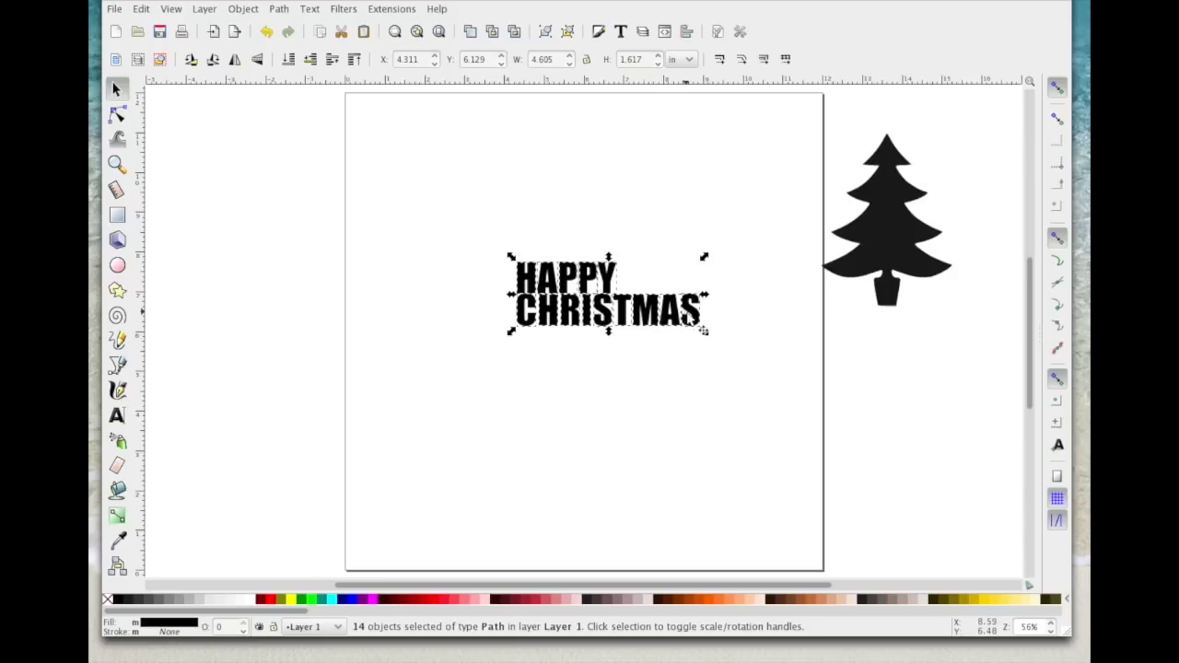
pyautogui.click(697, 334)
pyautogui.click(698, 329)
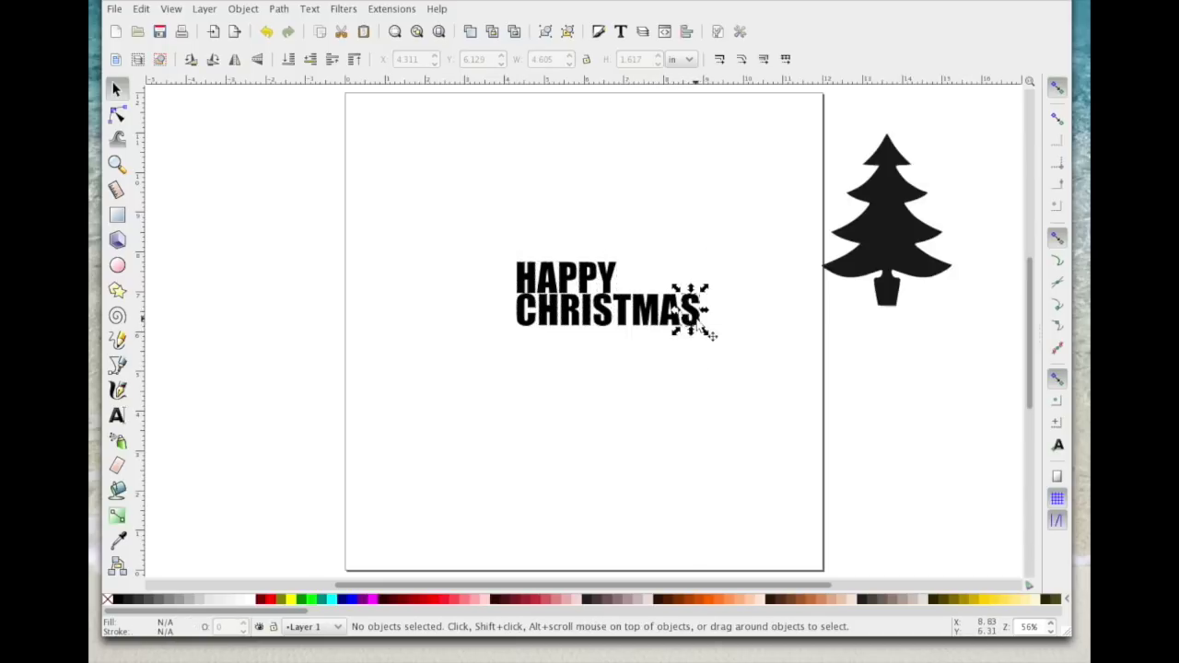
pyautogui.click(671, 316)
pyautogui.click(503, 231)
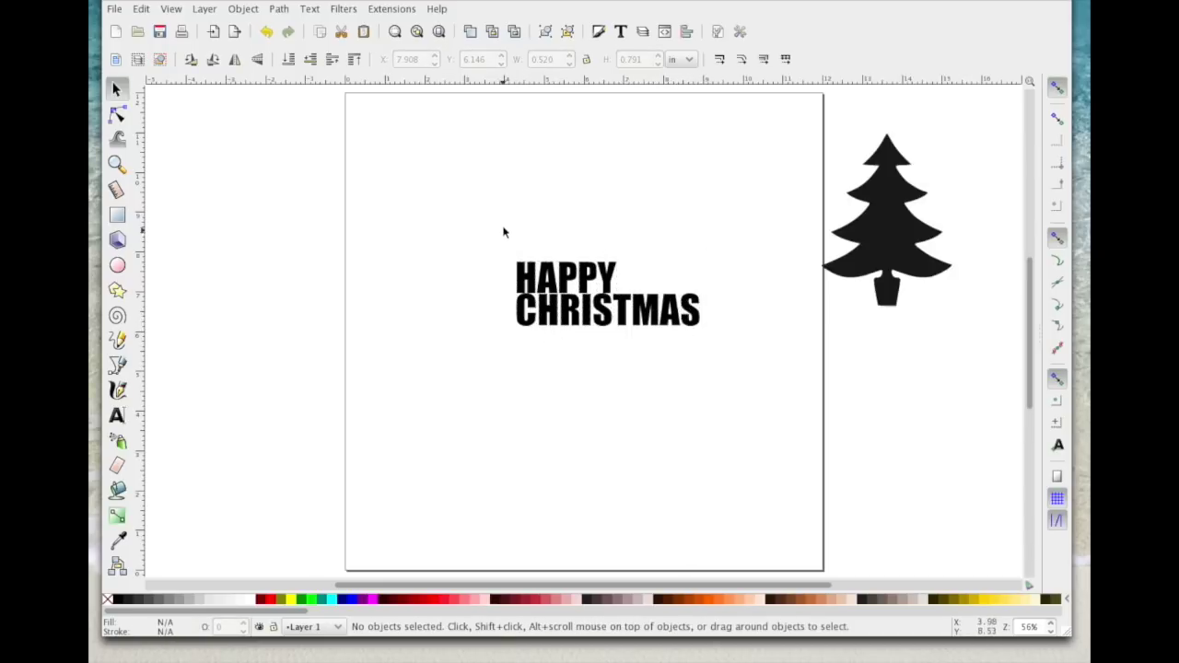
pyautogui.click(482, 234)
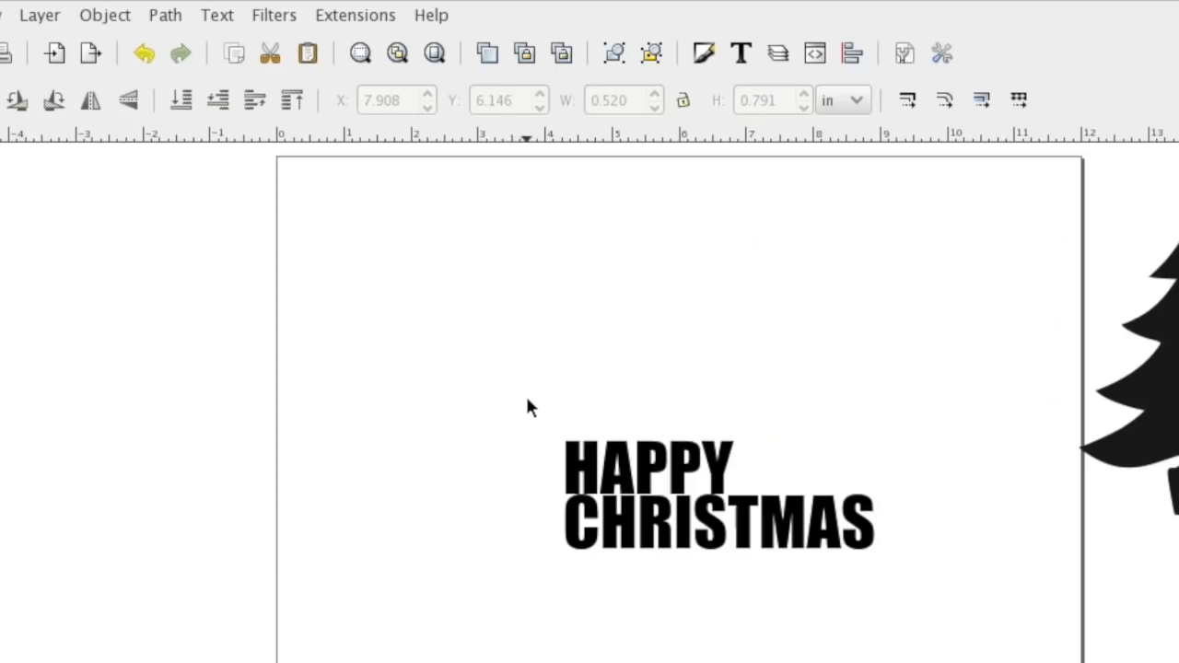
# Step: Combine the HAPPY letters into one path and the CHRISTMAS letters into another, leaving nothing selected
pyautogui.moveTo(529, 400); pyautogui.dragTo(760, 497)
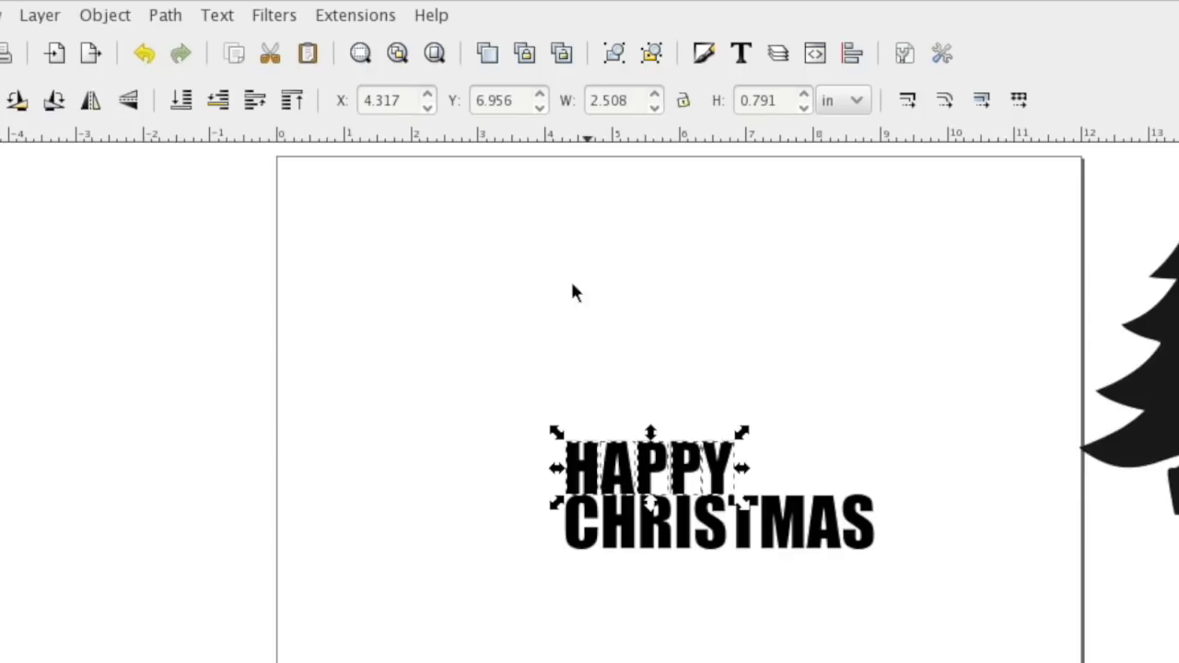
pyautogui.click(167, 16)
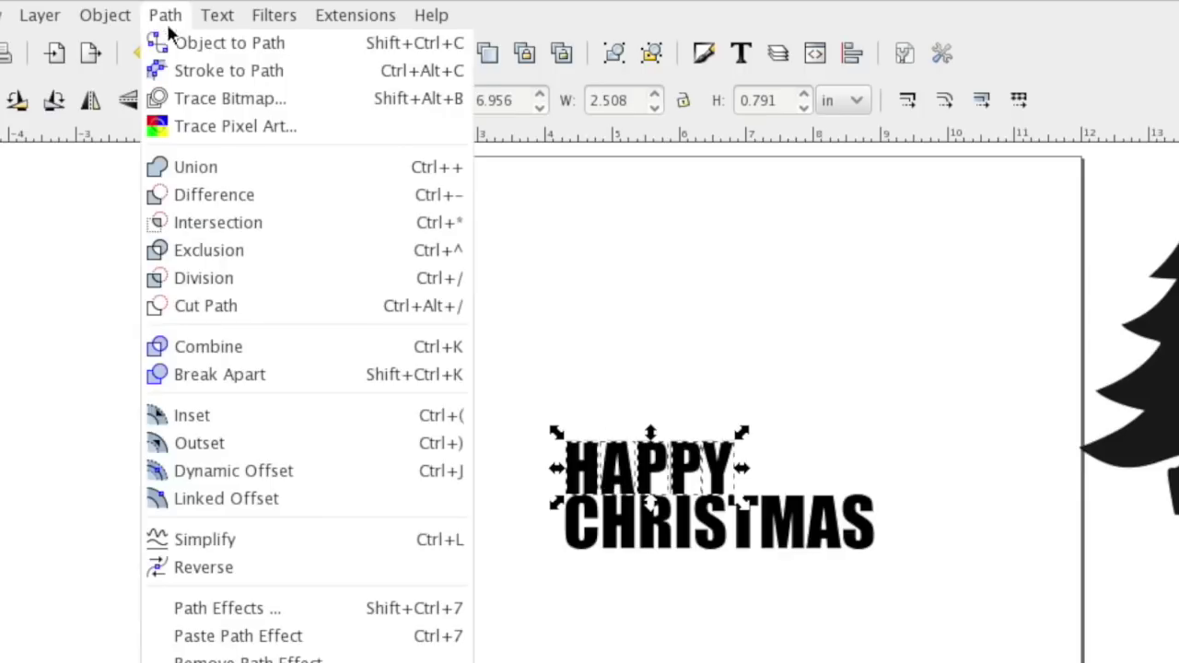
pyautogui.click(213, 347)
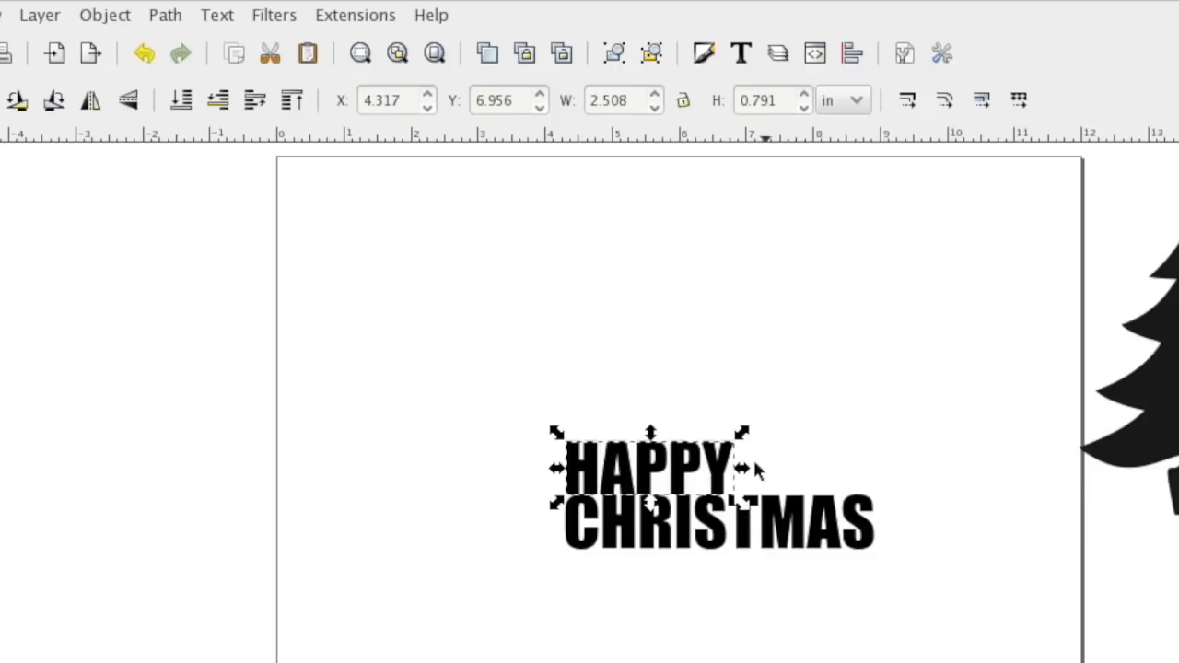
pyautogui.click(922, 597)
pyautogui.moveTo(910, 578); pyautogui.dragTo(523, 491)
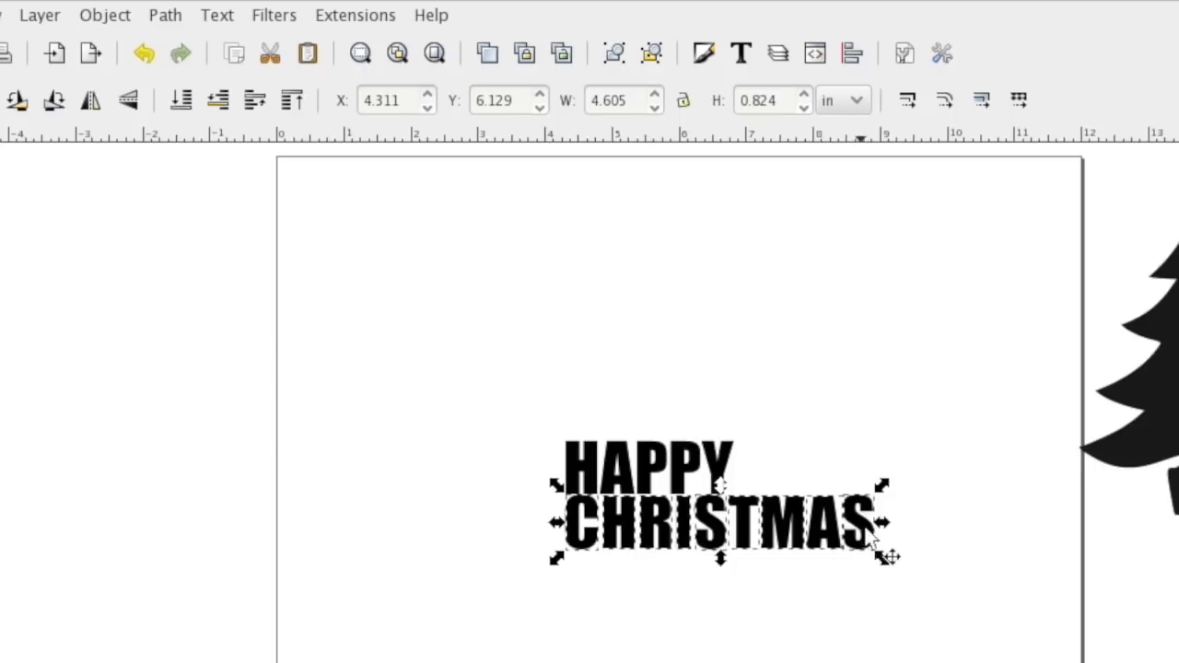
pyautogui.click(166, 15)
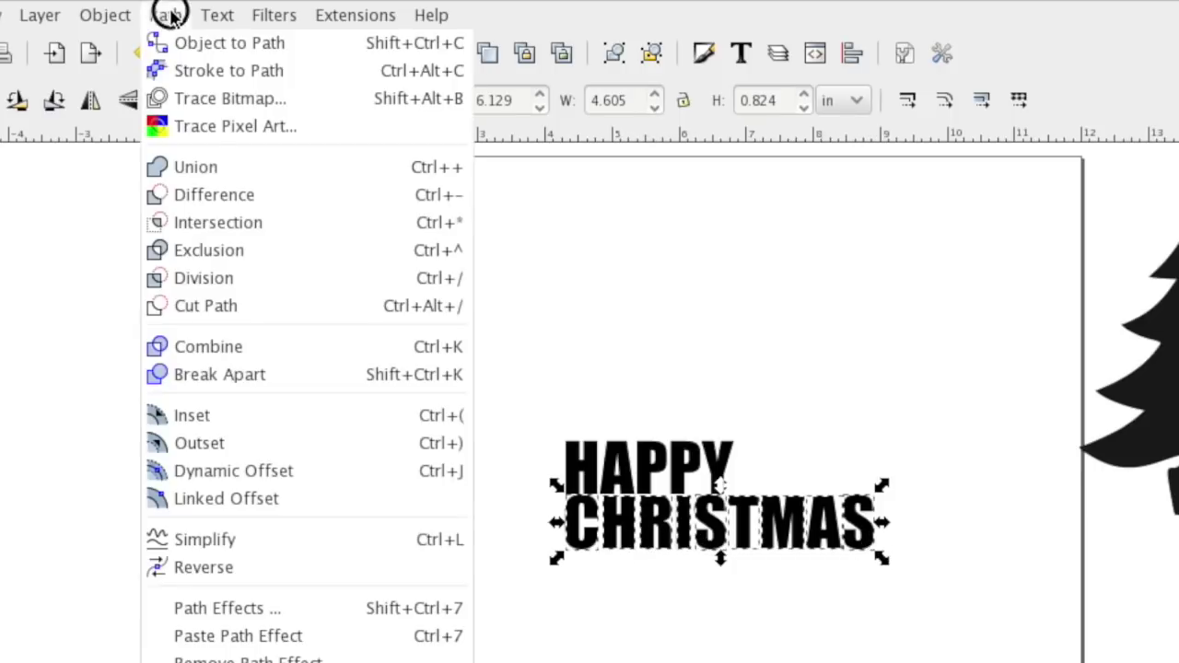
pyautogui.click(232, 344)
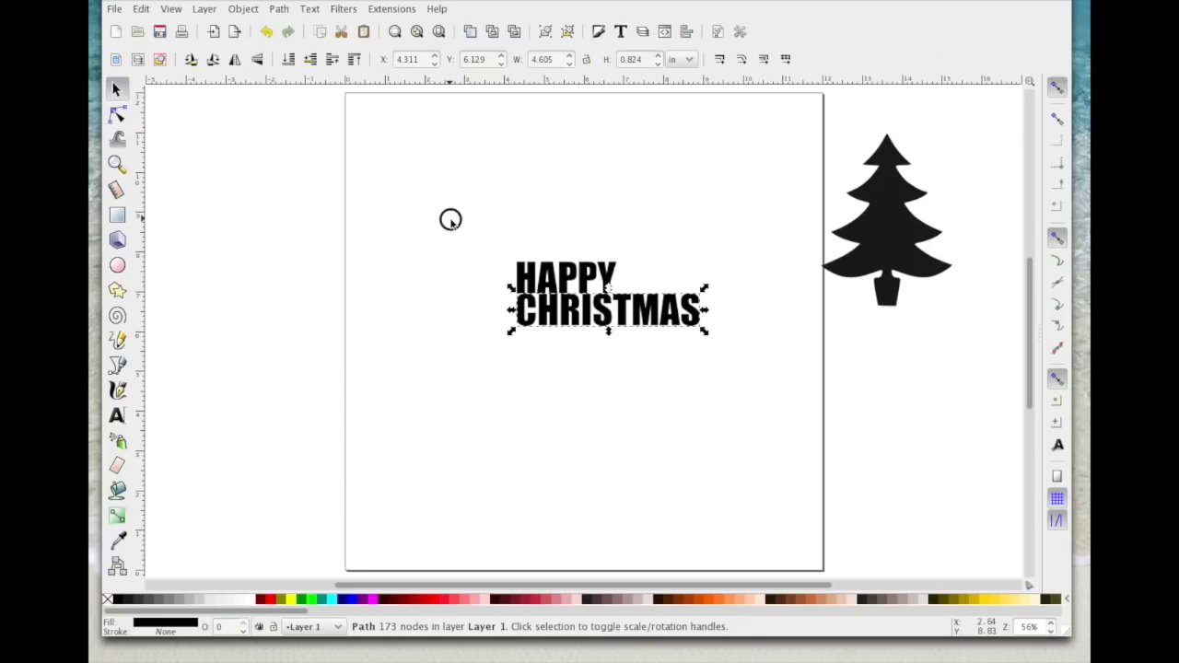
pyautogui.click(417, 362)
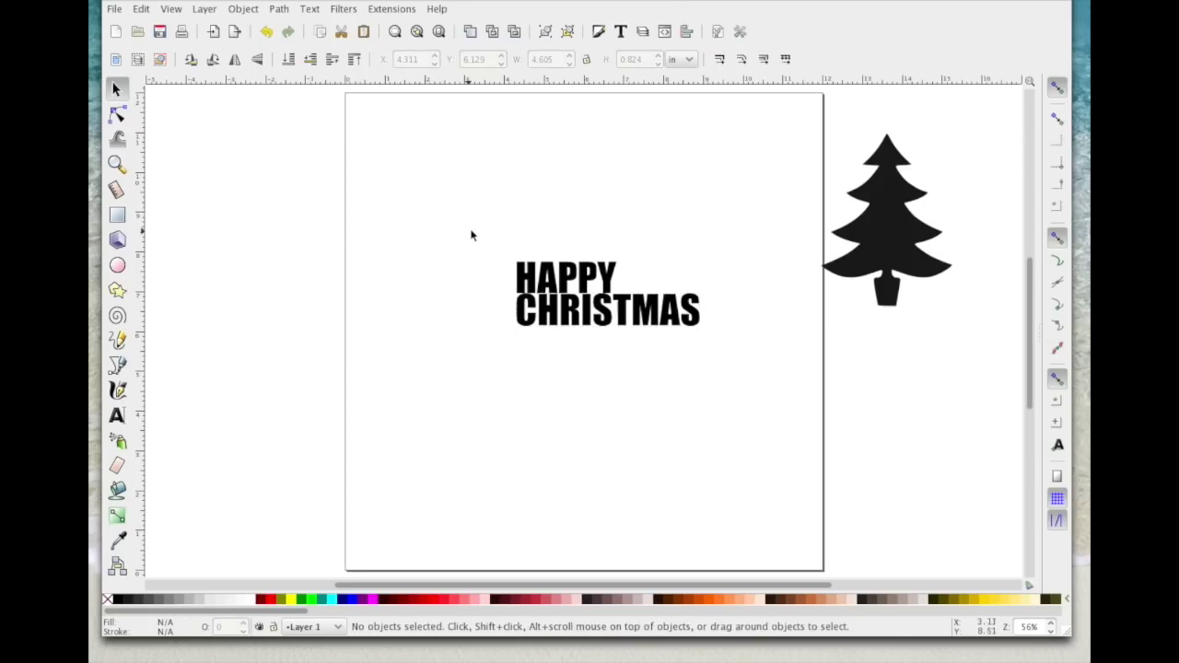
# Step: Centre the HAPPY and CHRISTMAS paths on a common vertical axis, aligned relative to the selection area
pyautogui.moveTo(442, 211); pyautogui.dragTo(769, 407)
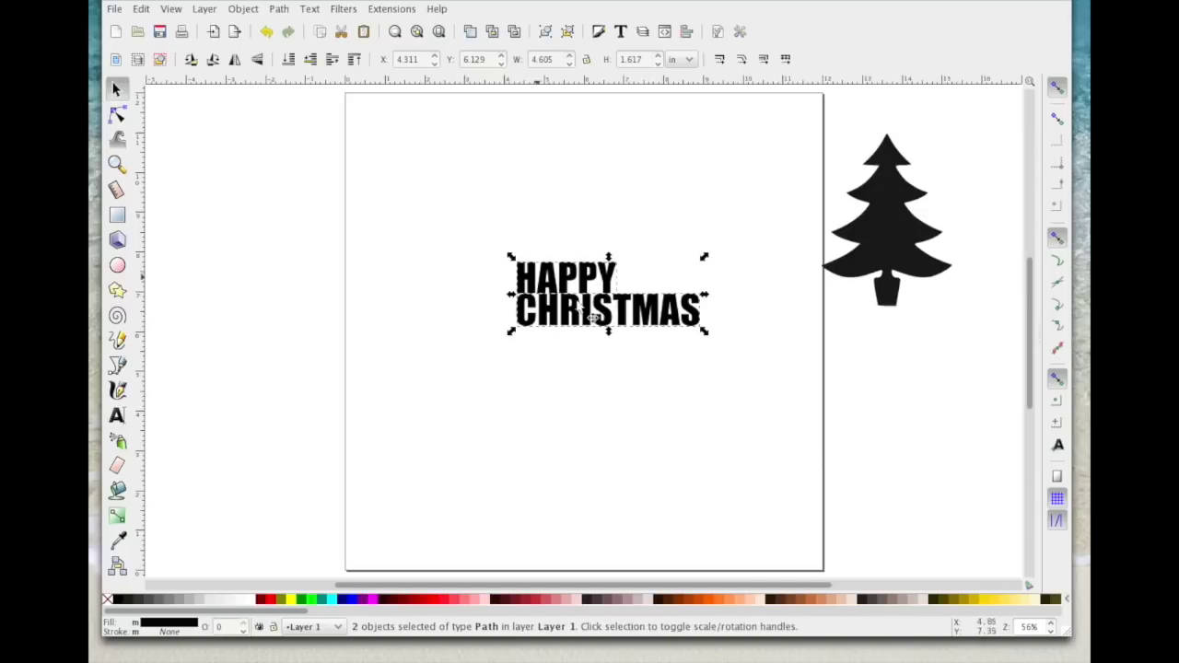
pyautogui.click(688, 32)
pyautogui.click(1028, 124)
pyautogui.click(1021, 123)
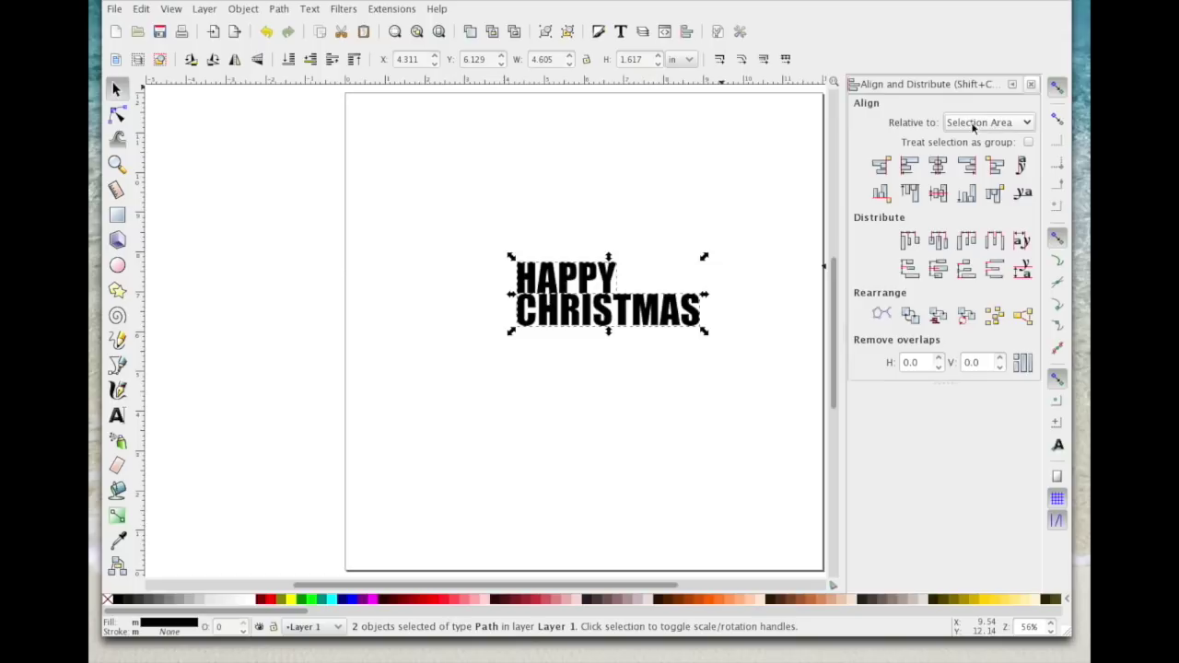
pyautogui.click(1028, 124)
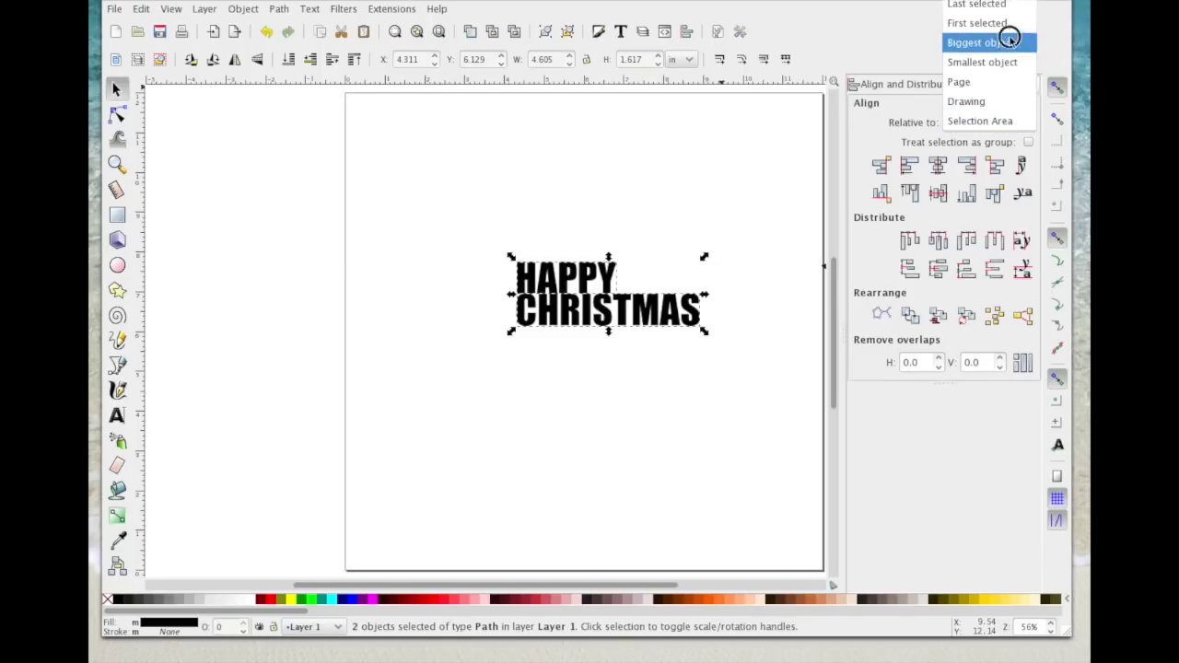
pyautogui.click(999, 122)
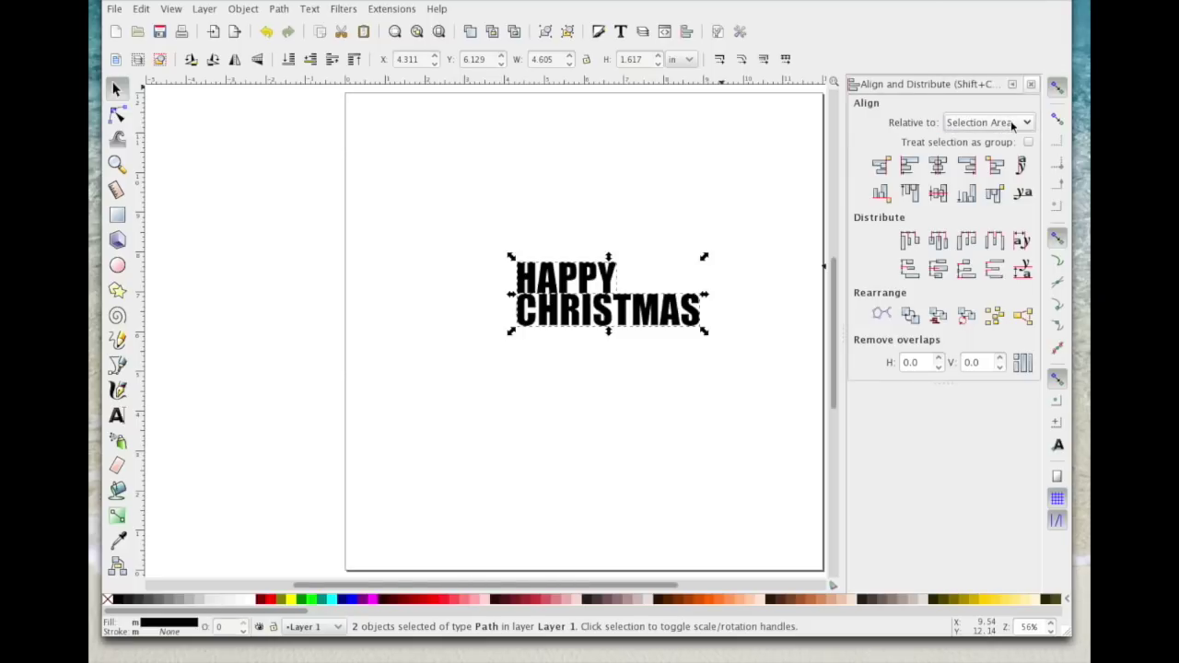
pyautogui.click(938, 166)
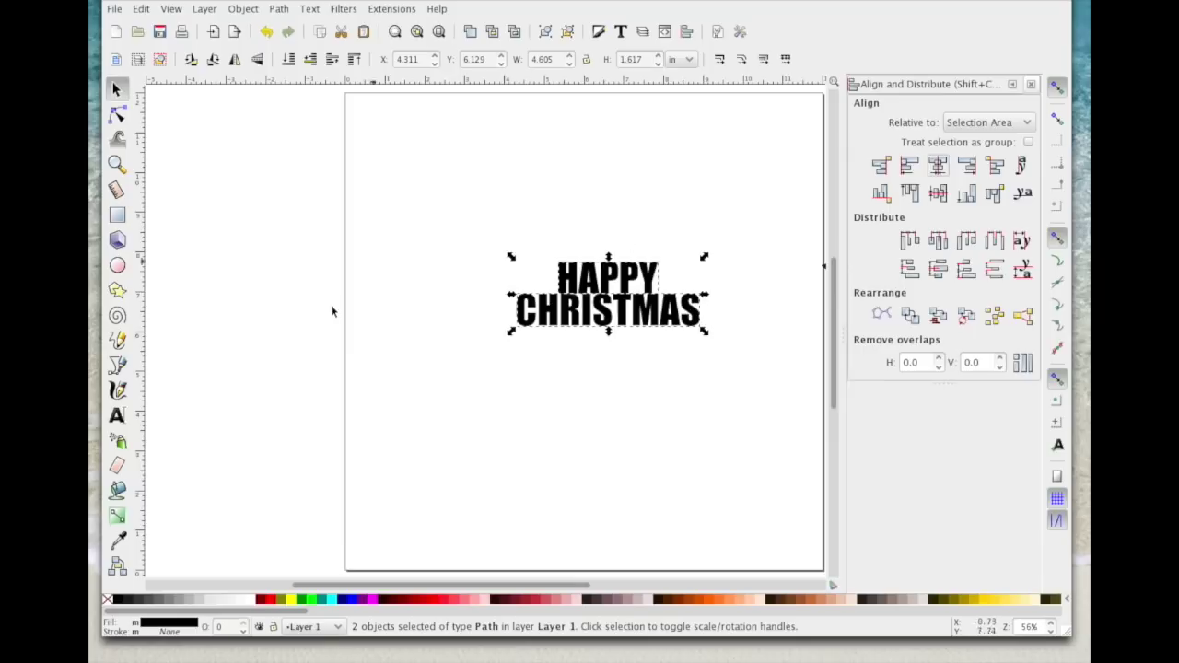
# Step: Combine both words into a single path and enlarge it to about 6.24 in wide by 5.34 in high
pyautogui.click(280, 10)
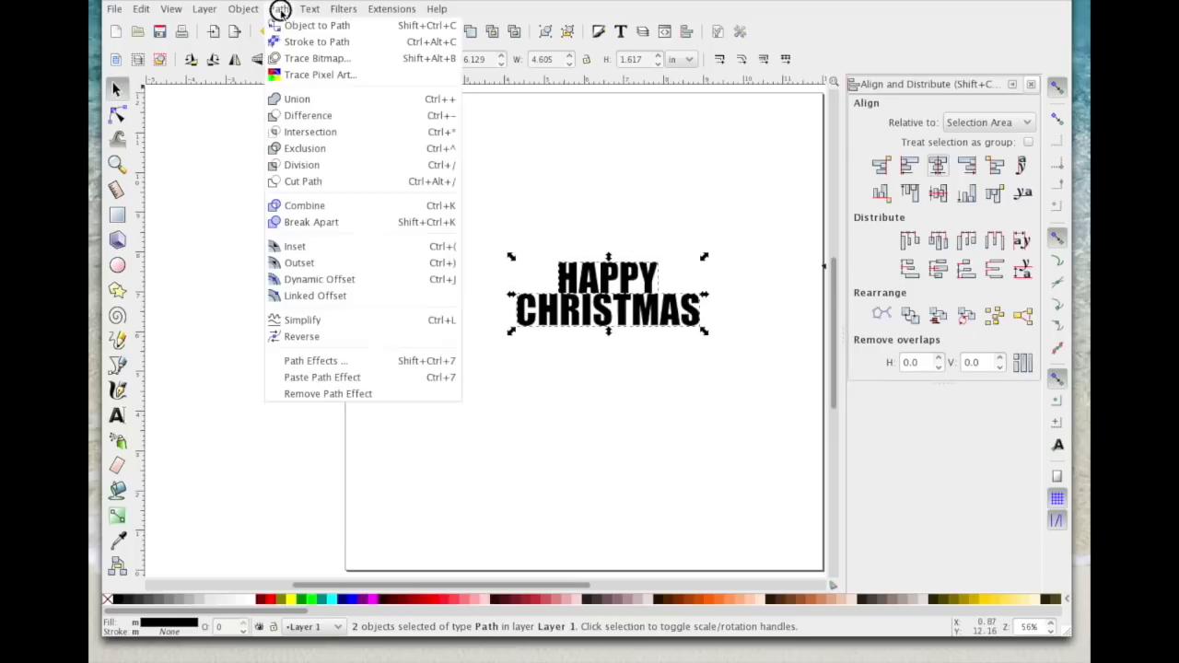
pyautogui.click(319, 205)
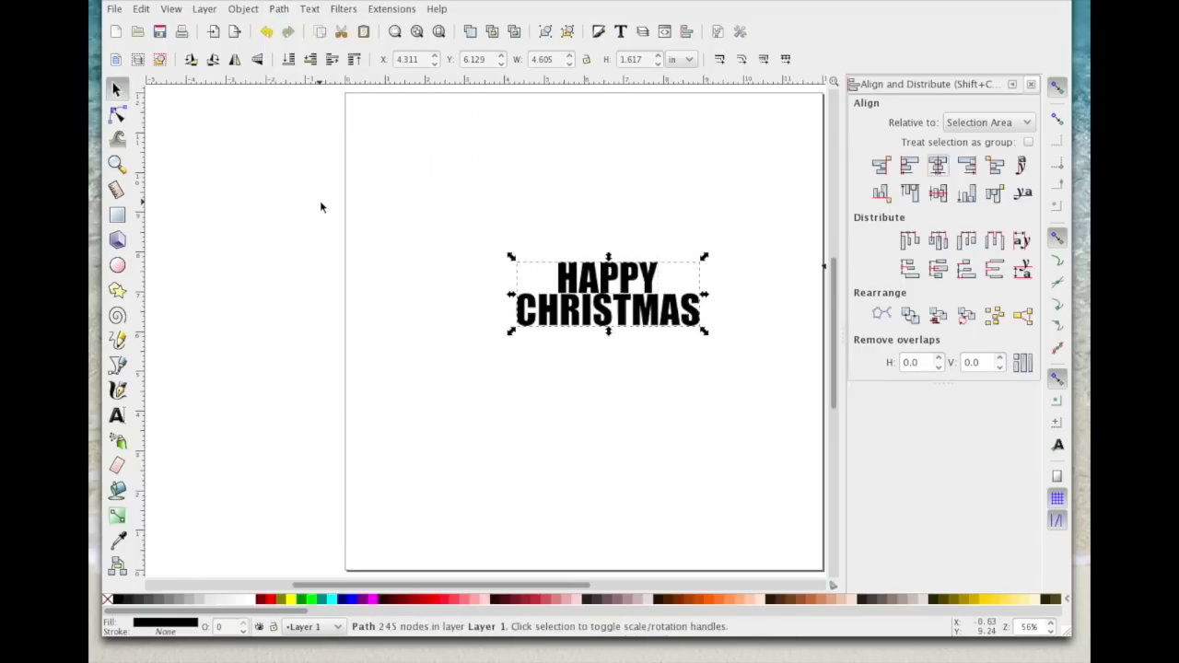
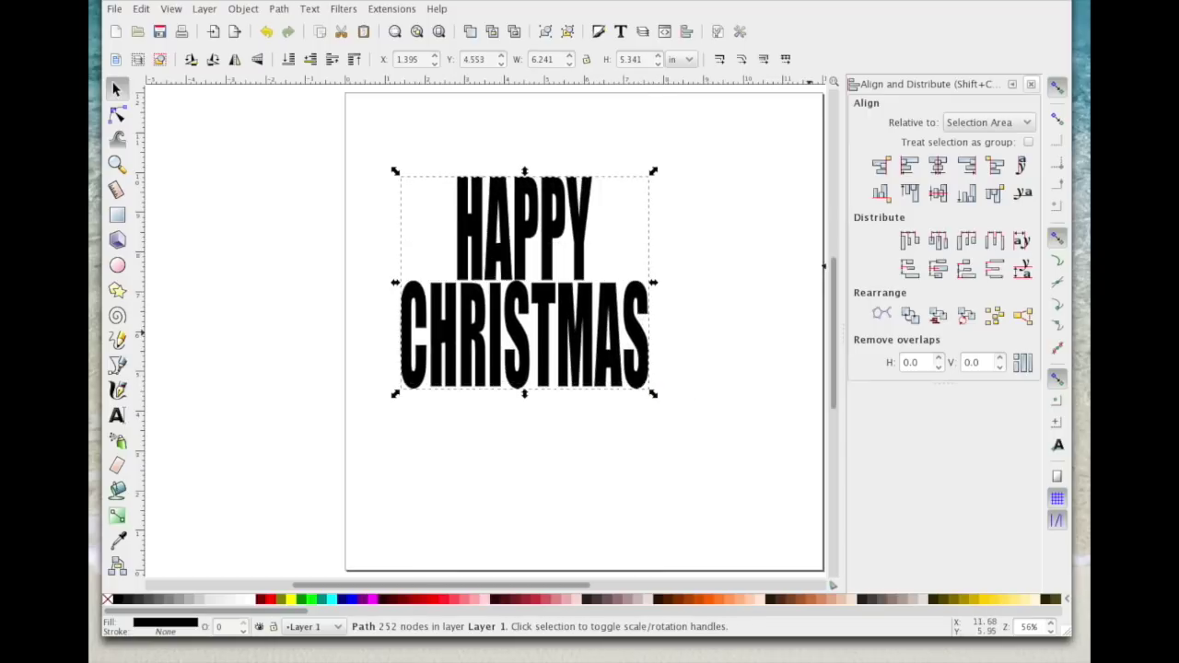
pyautogui.click(1031, 84)
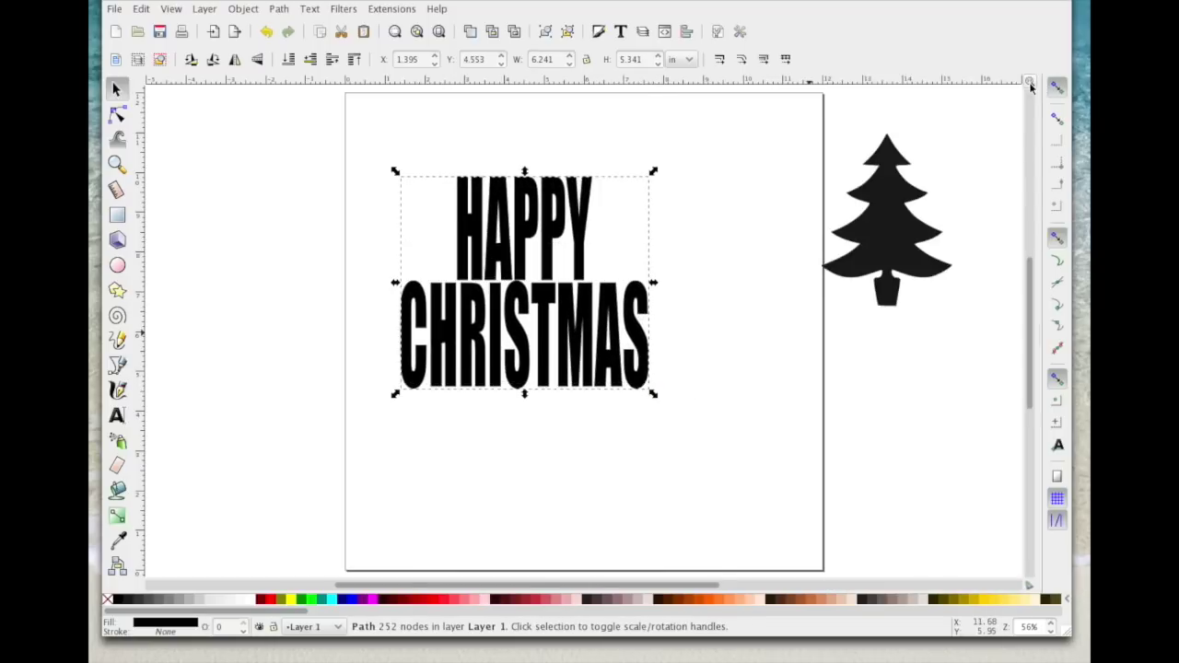
# Step: Move the tree onto the page's right edge and give it a Lime (#00FF00) fill and stroke
pyautogui.moveTo(885, 226); pyautogui.dragTo(788, 236)
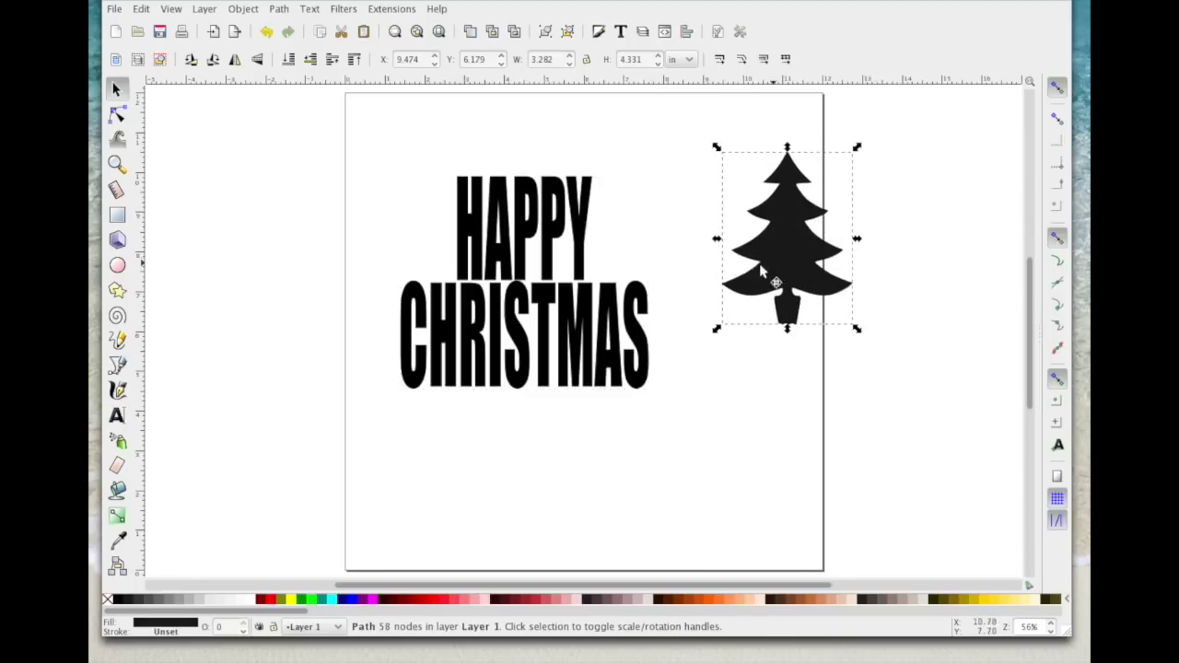
pyautogui.rightClick(312, 603)
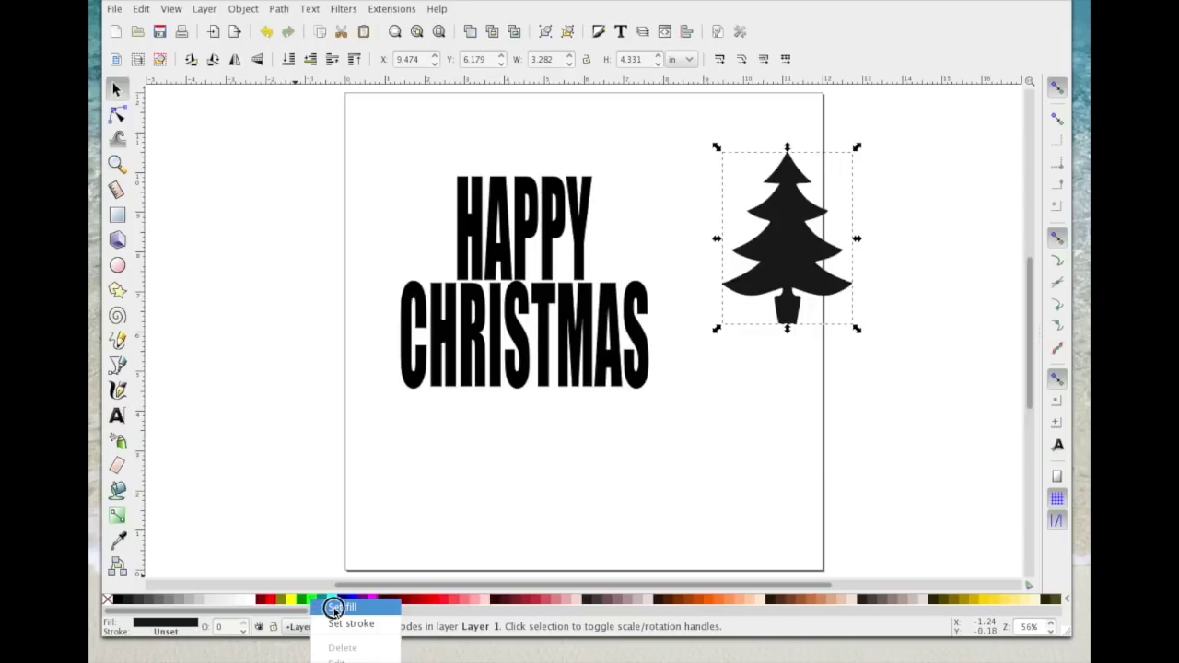
pyautogui.click(339, 607)
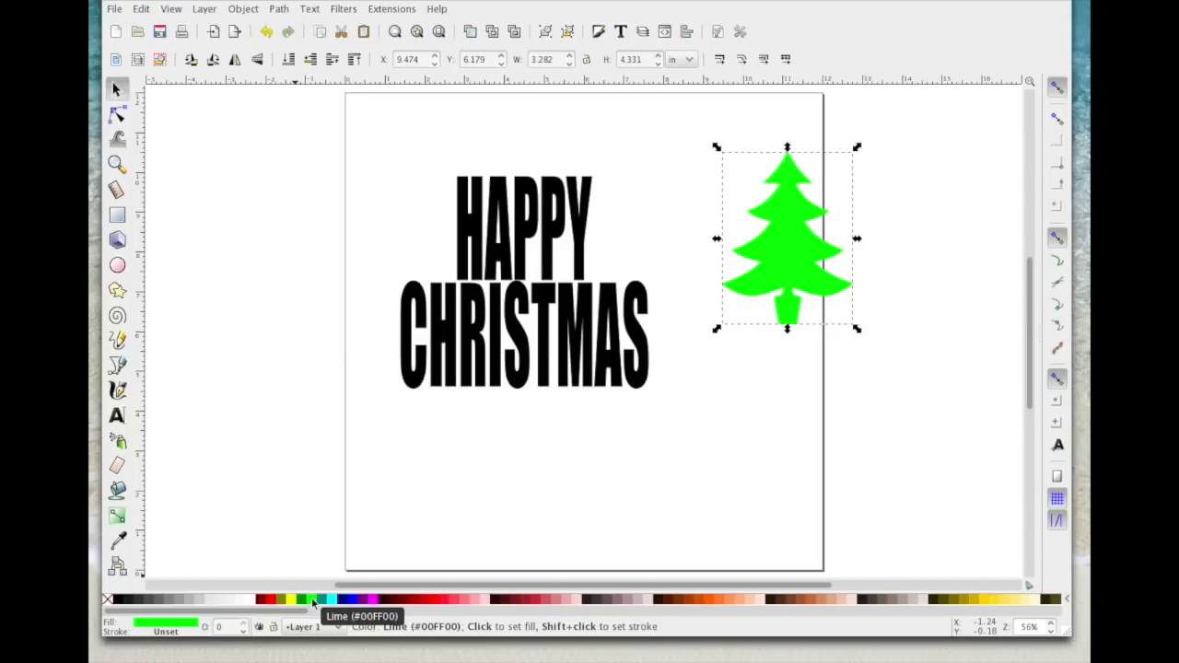
pyautogui.rightClick(313, 604)
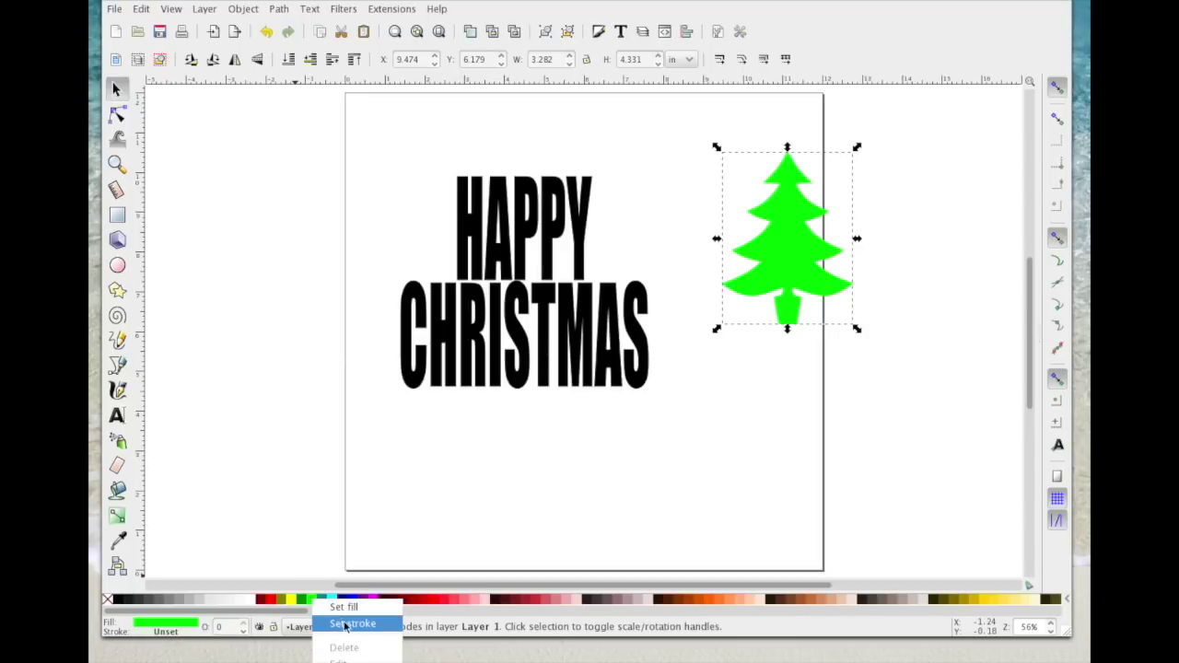
pyautogui.click(343, 624)
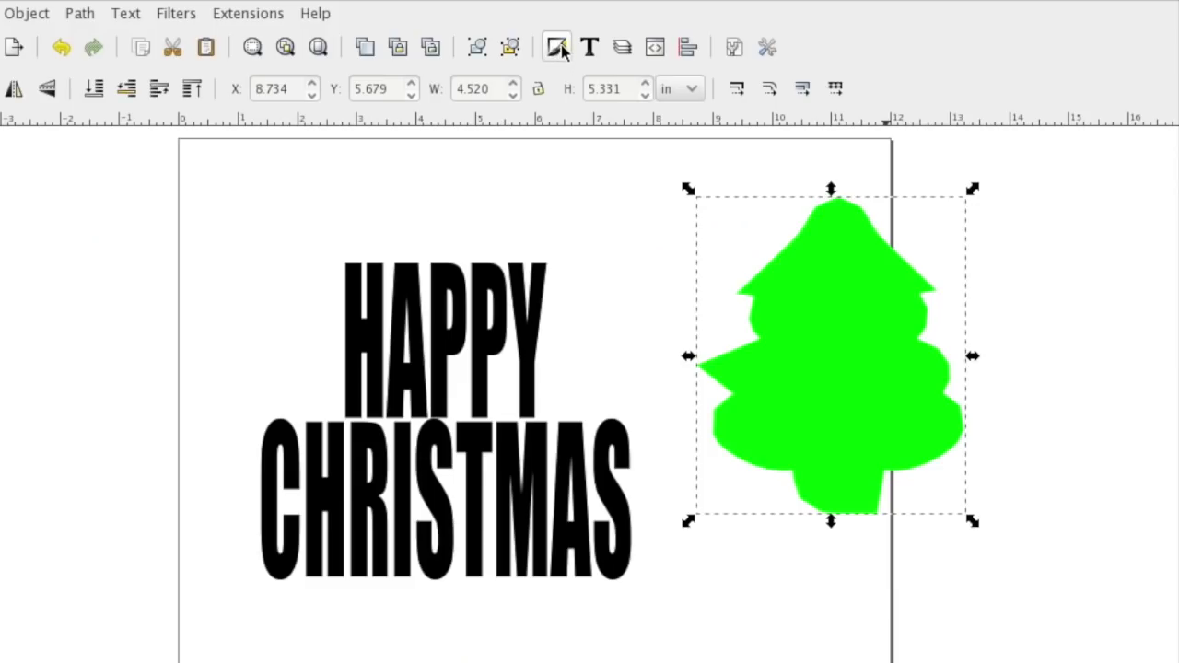
# Step: Set the tree's stroke width to 1 px and close the stroke settings
pyautogui.click(557, 48)
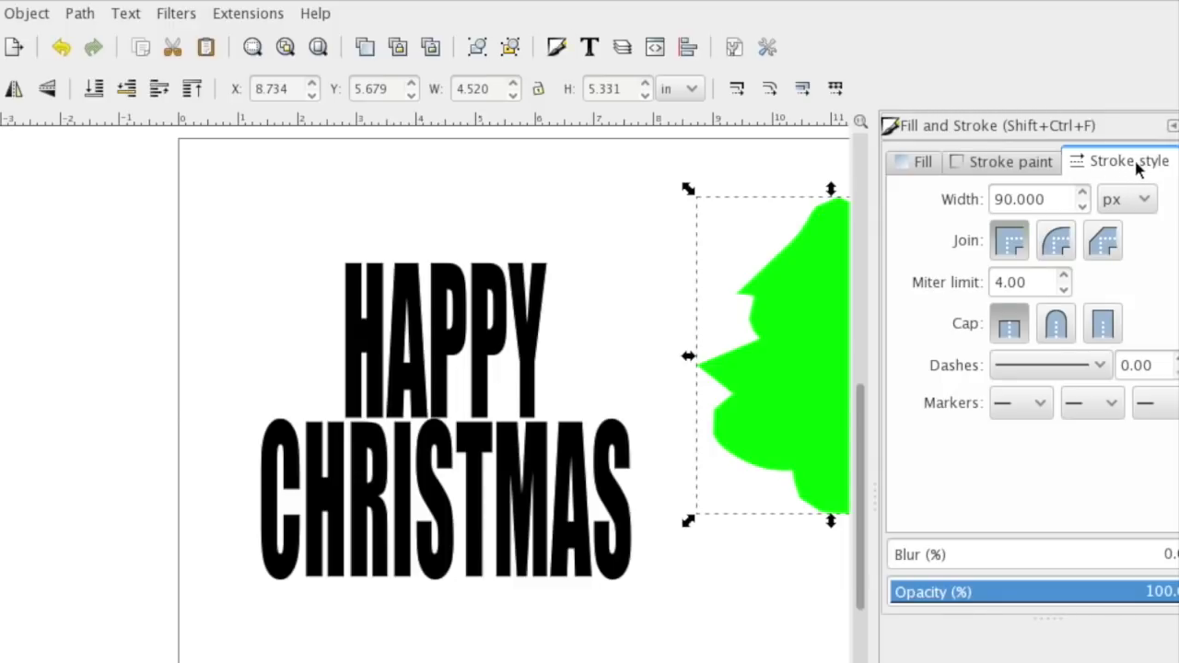
pyautogui.click(1042, 162)
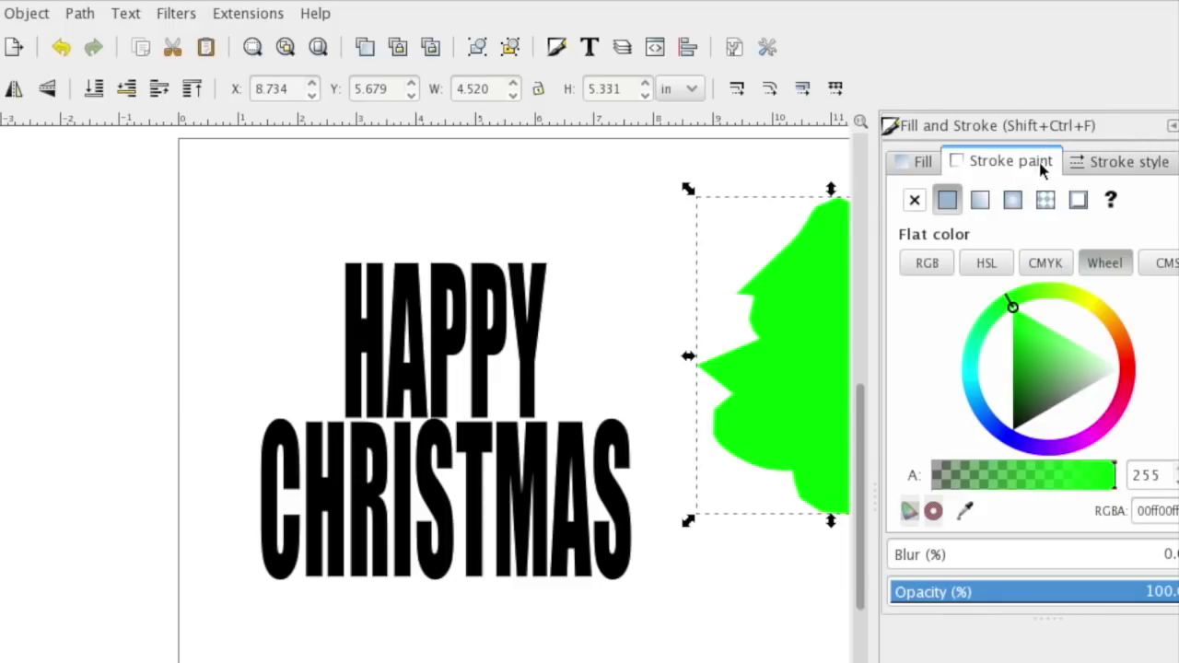
pyautogui.click(1112, 162)
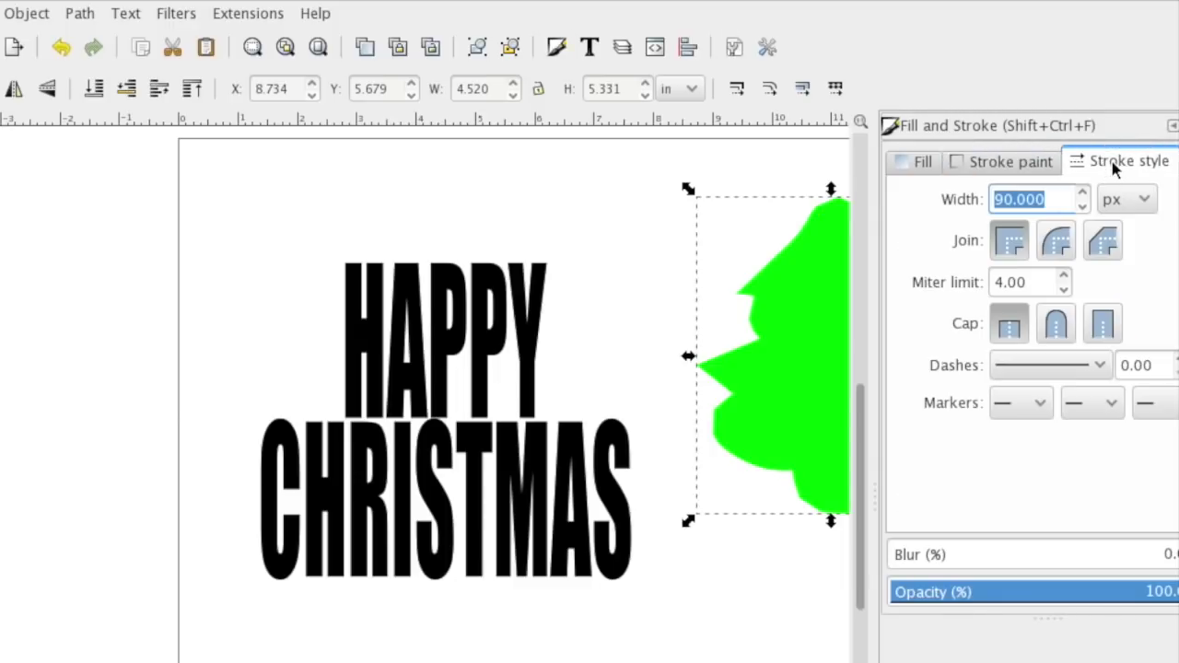
pyautogui.click(1144, 199)
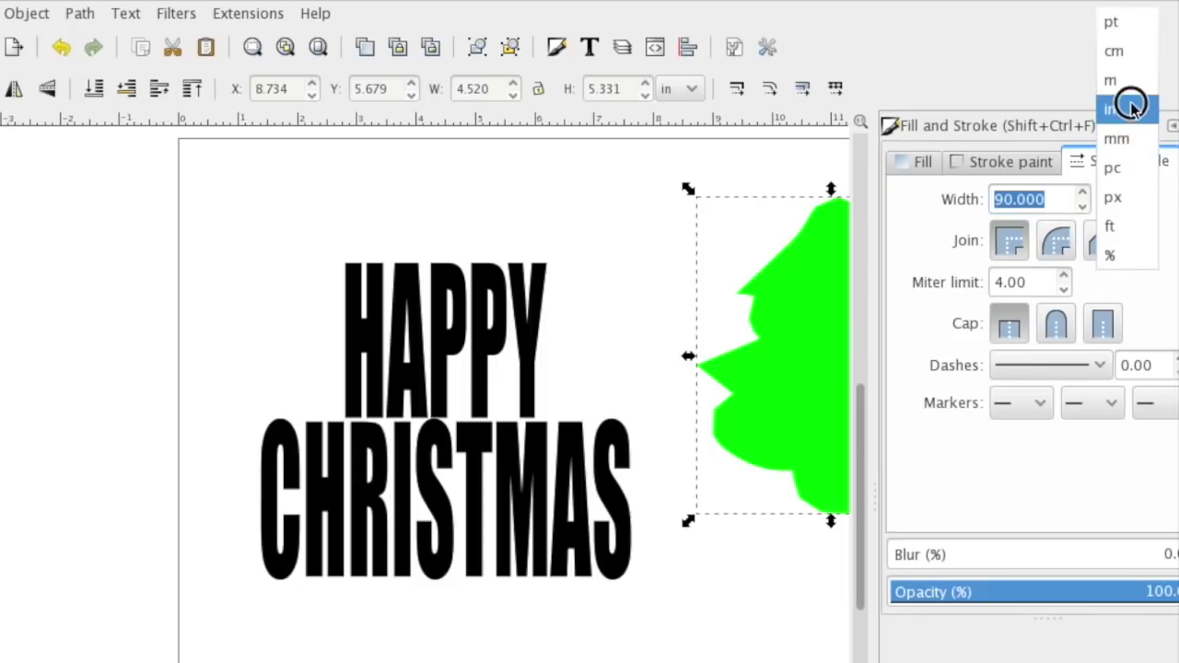
pyautogui.click(1142, 206)
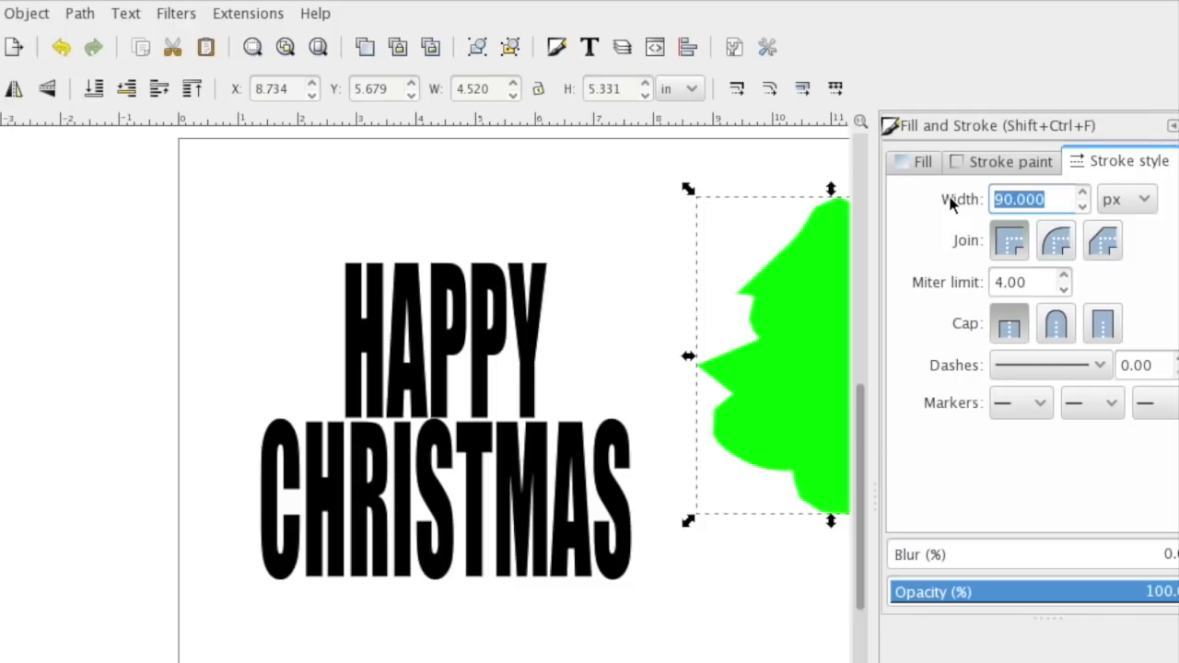
pyautogui.write('1')
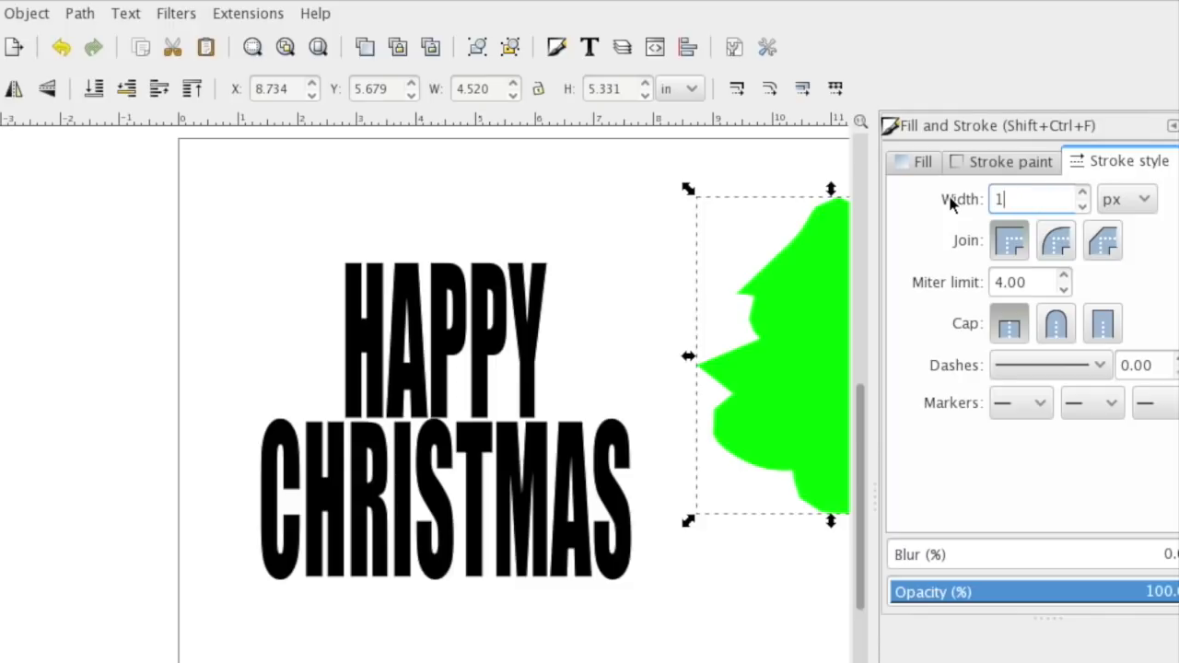
pyautogui.press('Return')
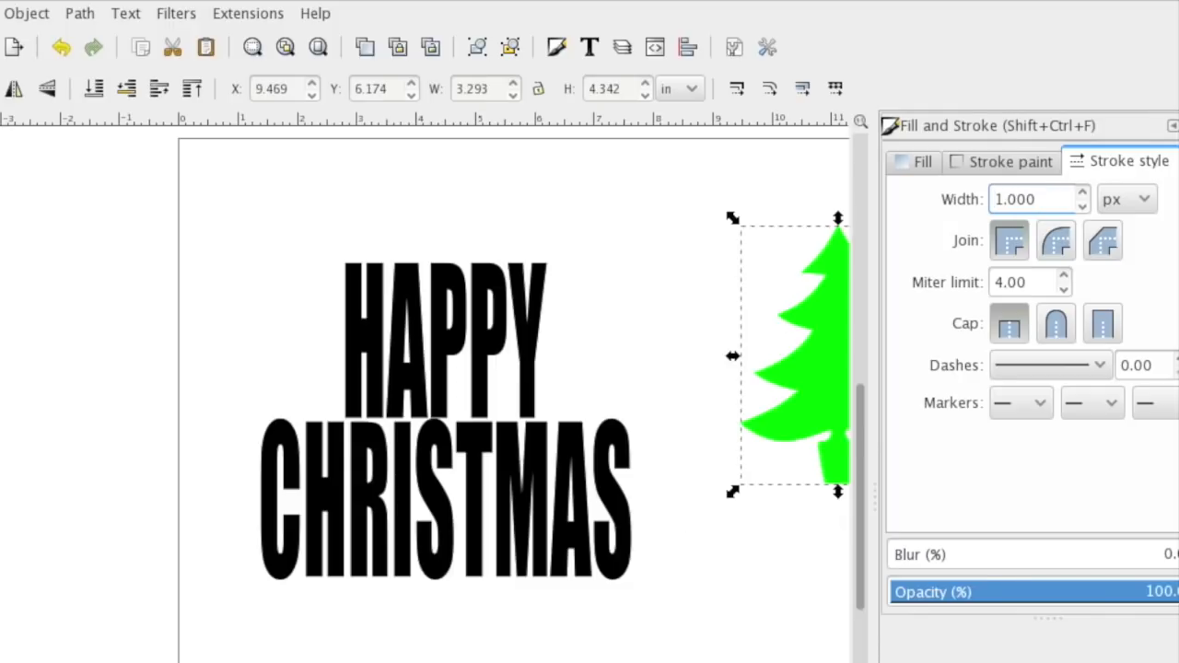
pyautogui.hotkey('ctrl', 'shift', 'f')
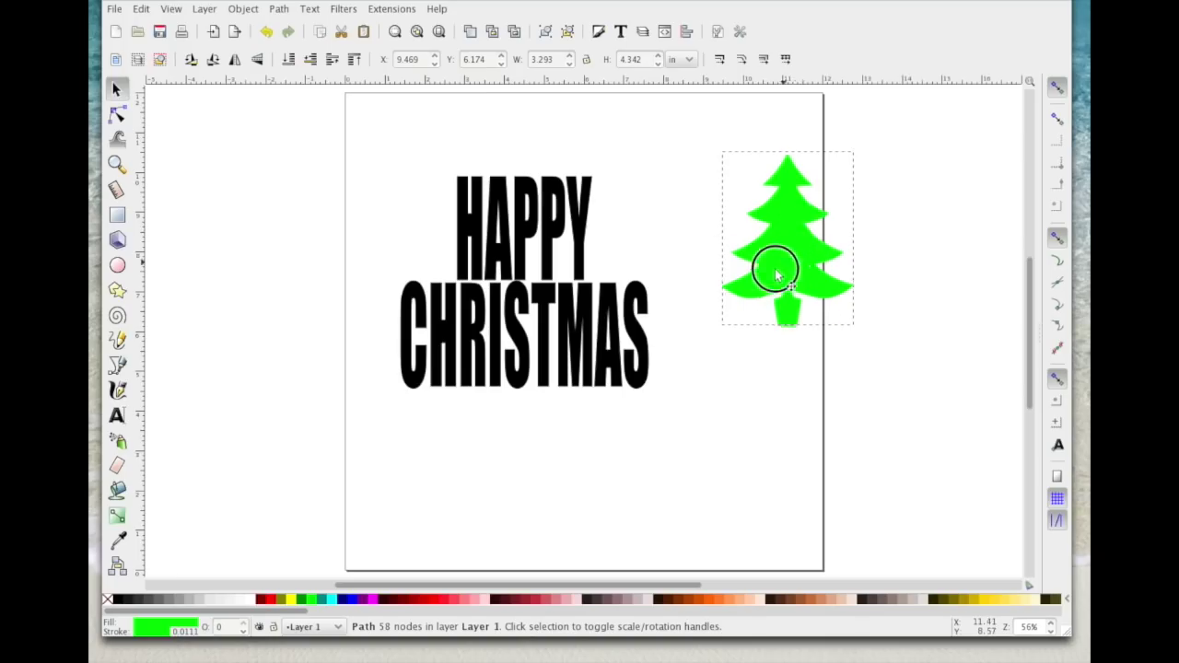
# Step: Move the tree over the middle of the HAPPY CHRISTMAS lettering and raise it to the top
pyautogui.moveTo(813, 397); pyautogui.dragTo(540, 407)
pyautogui.moveTo(590, 276); pyautogui.dragTo(537, 278)
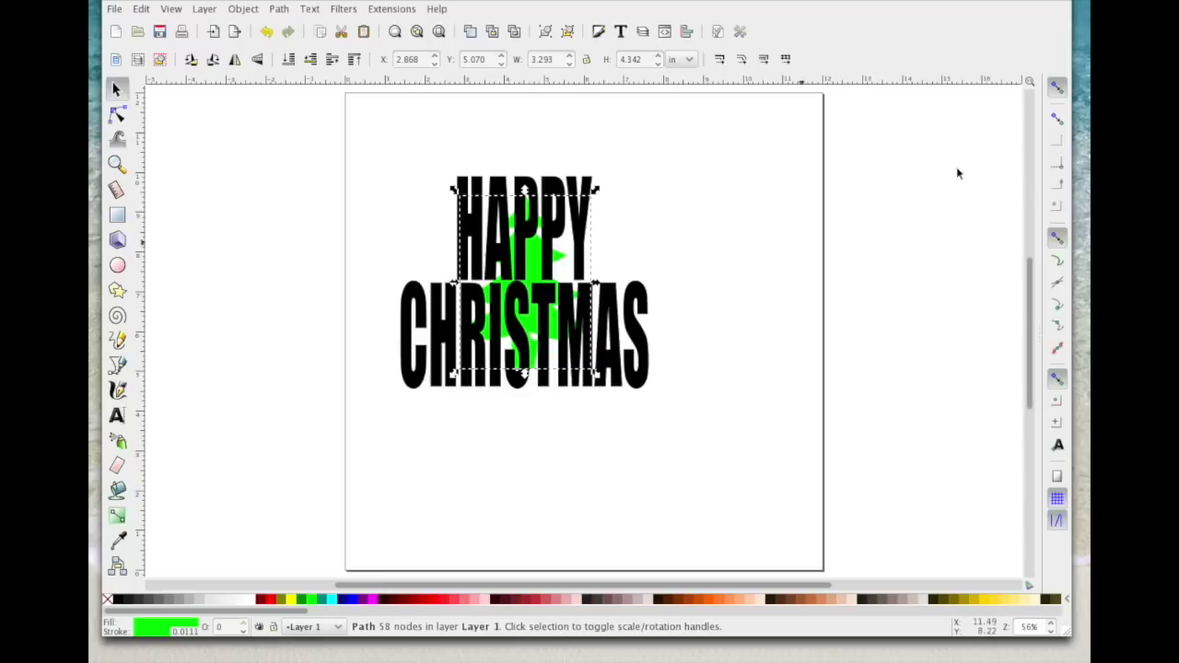
pyautogui.click(353, 59)
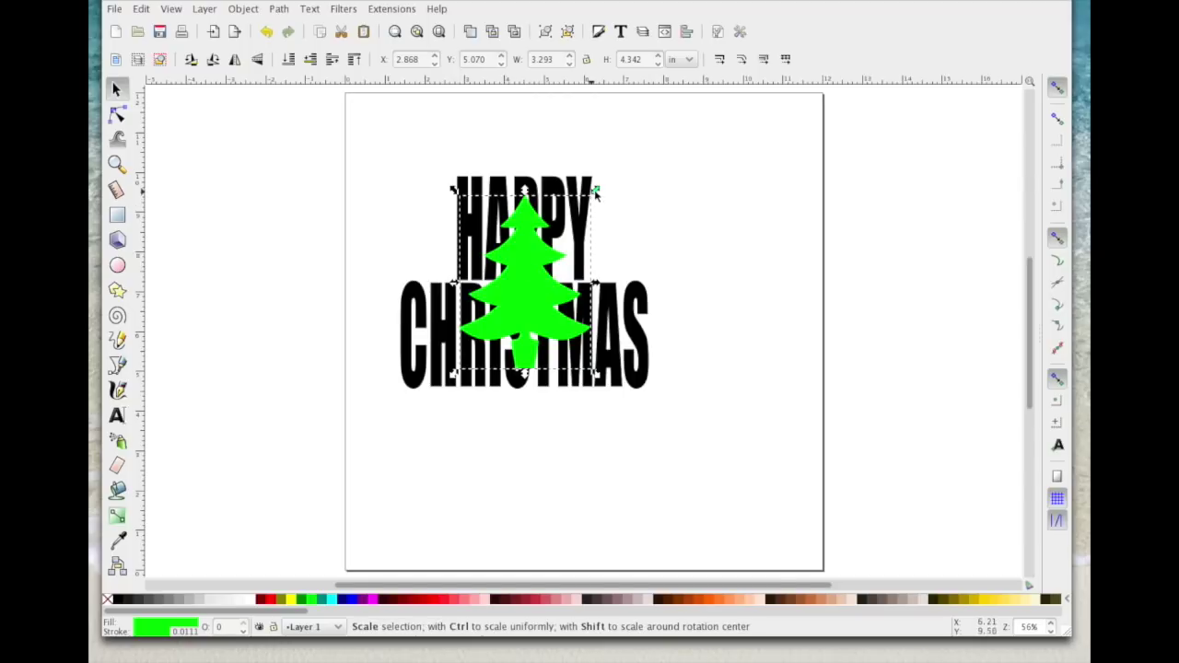
# Step: Enlarge the tree to about 4.20 in wide by 4.58 in high, keep it centred on the lettering, and deselect it
pyautogui.moveTo(596, 190); pyautogui.dragTo(636, 184)
pyautogui.moveTo(551, 291); pyautogui.dragTo(549, 324)
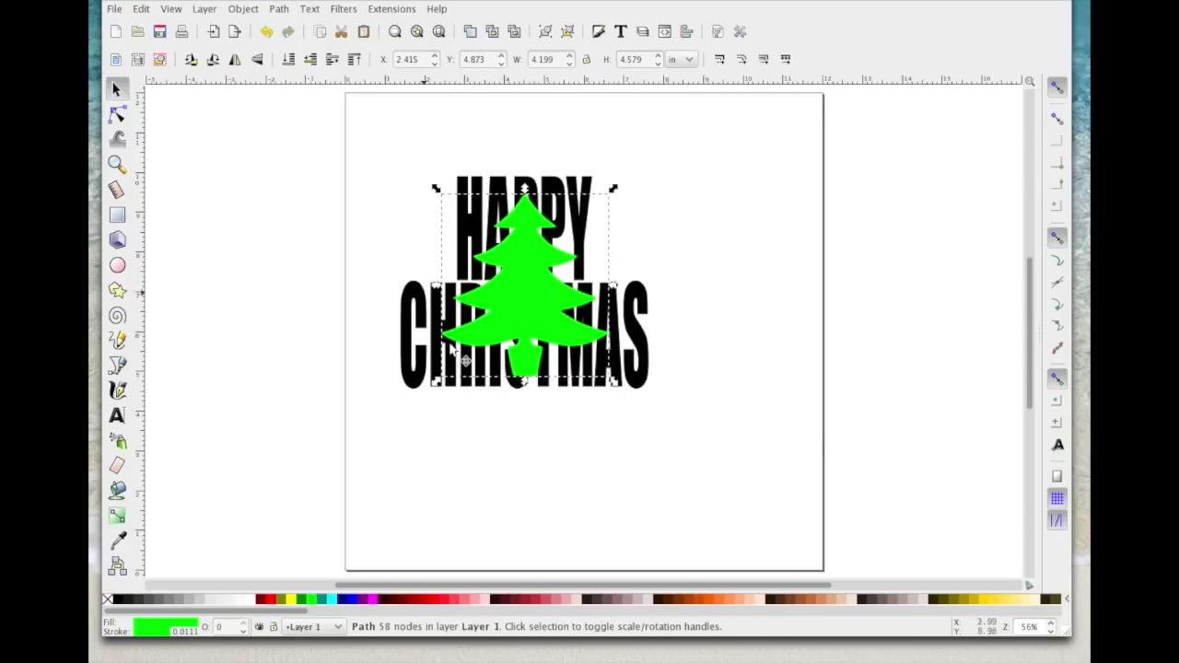
pyautogui.click(299, 157)
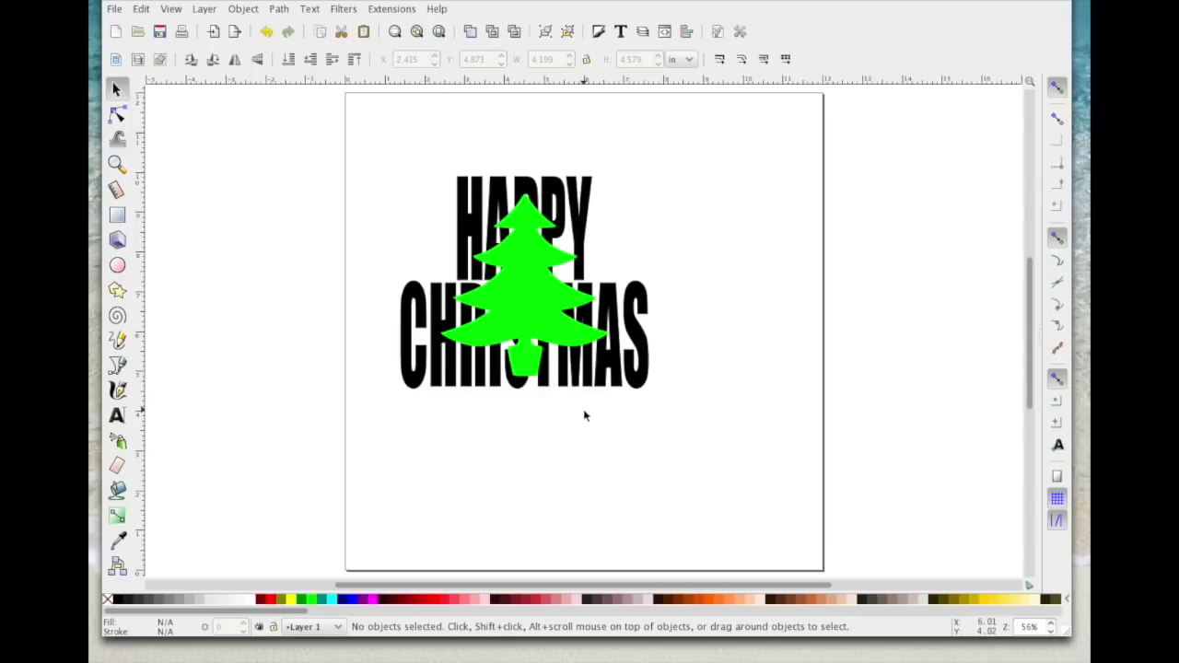
pyautogui.click(524, 287)
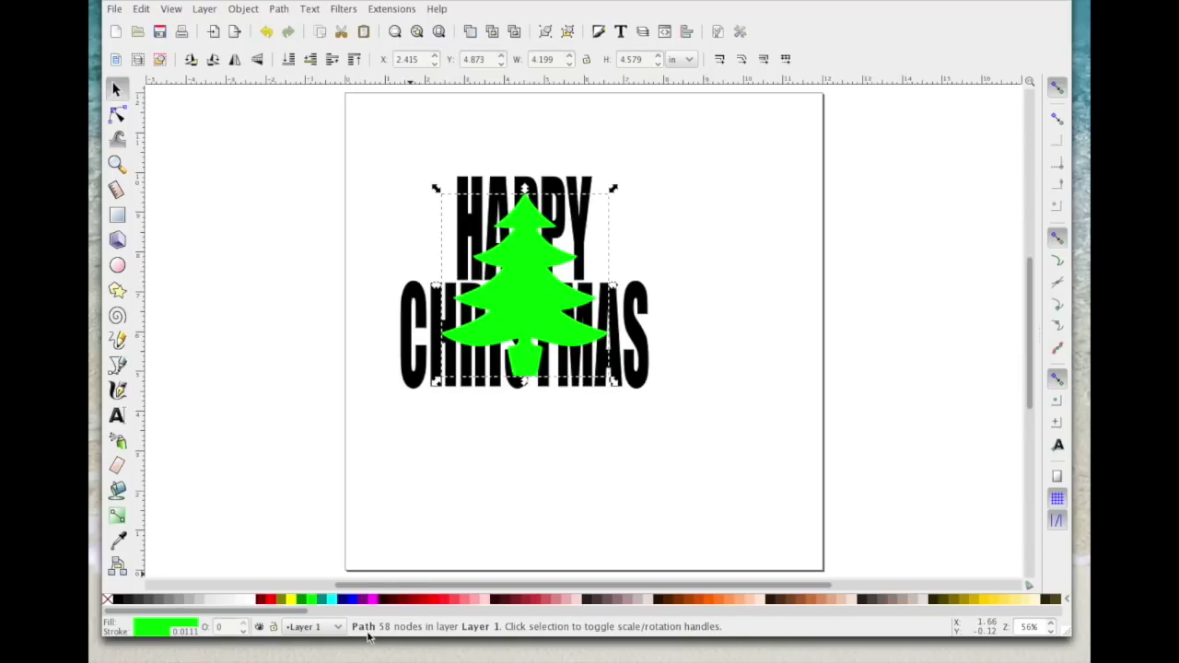
pyautogui.click(625, 198)
pyautogui.click(597, 229)
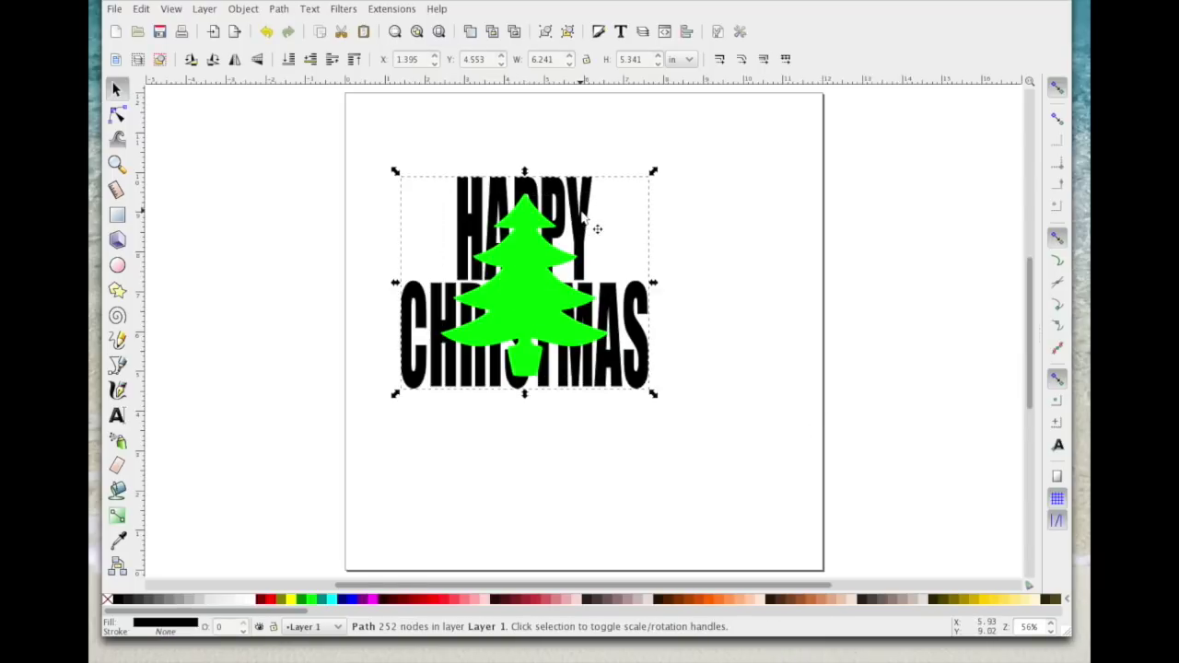
pyautogui.click(313, 426)
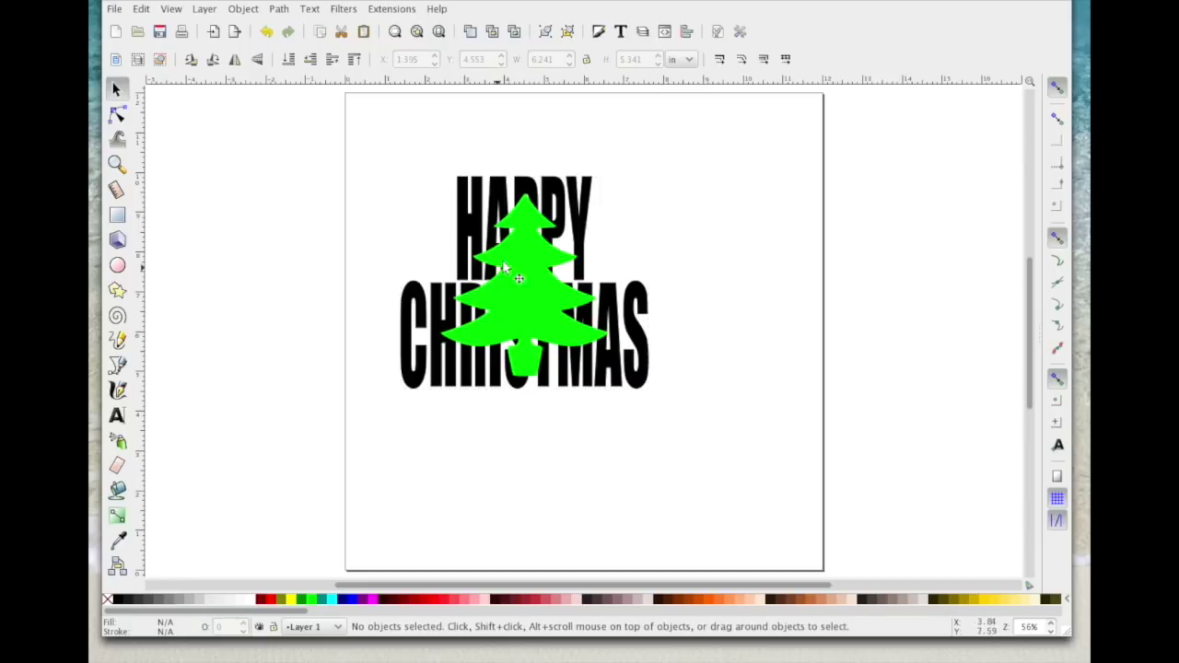
# Step: Duplicate the tree and lettering together, place the copies across the page's right edge, and deselect them
pyautogui.moveTo(341, 131); pyautogui.dragTo(700, 495)
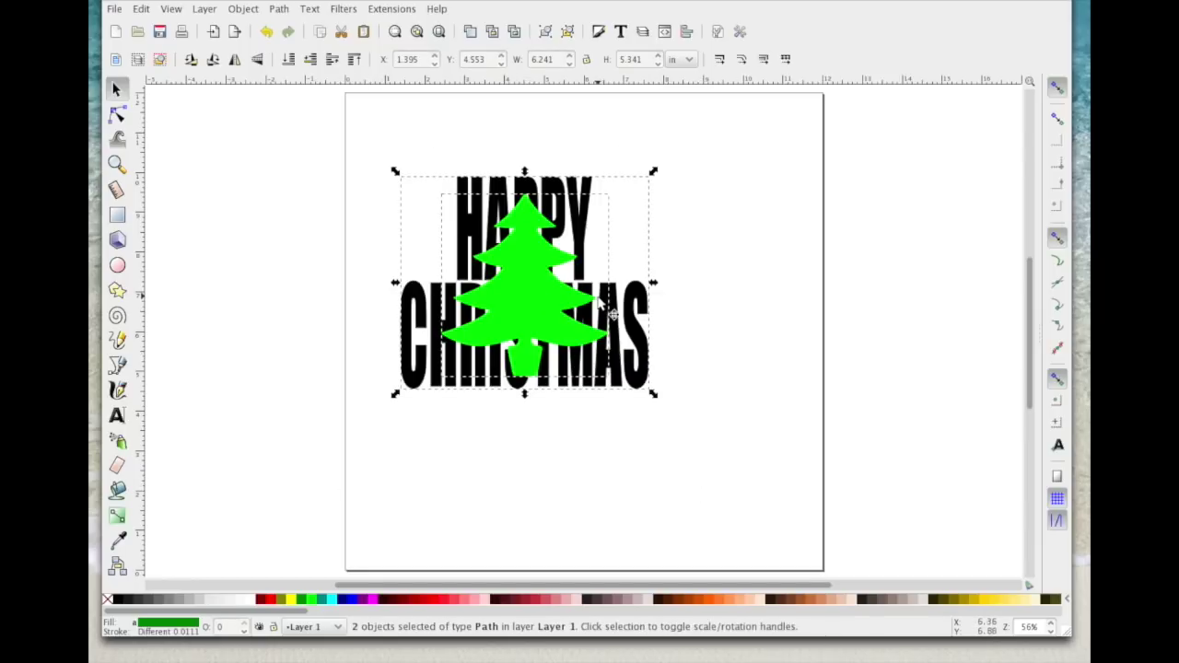
pyautogui.rightClick(519, 250)
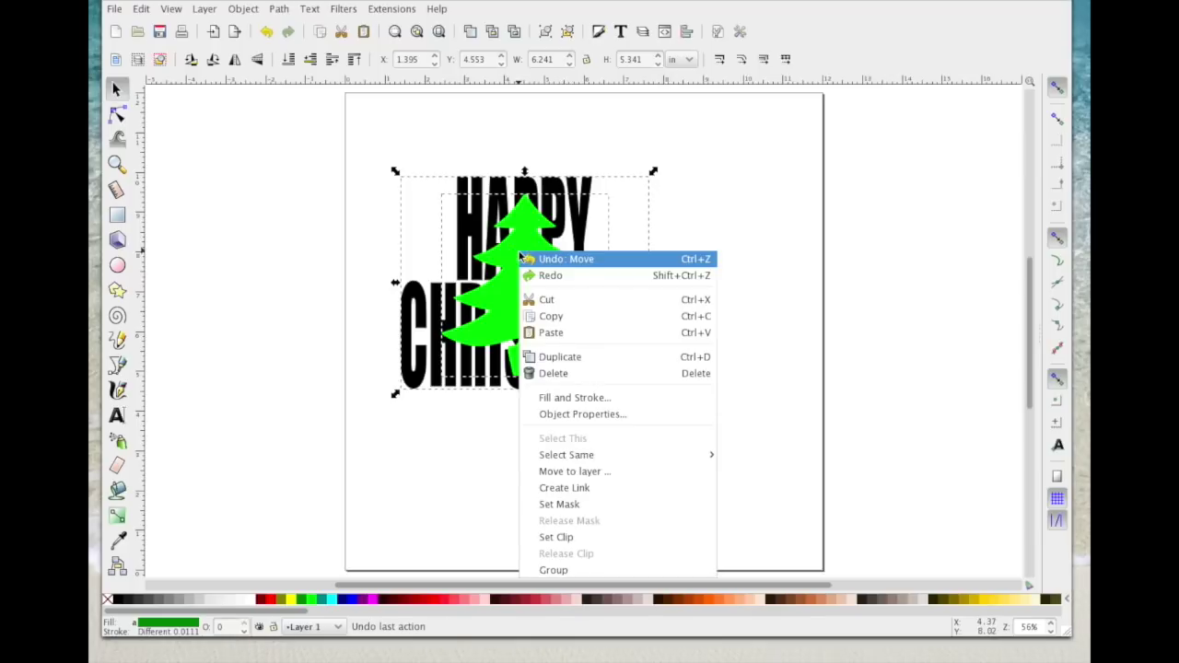
pyautogui.click(599, 357)
pyautogui.moveTo(548, 285); pyautogui.dragTo(863, 274)
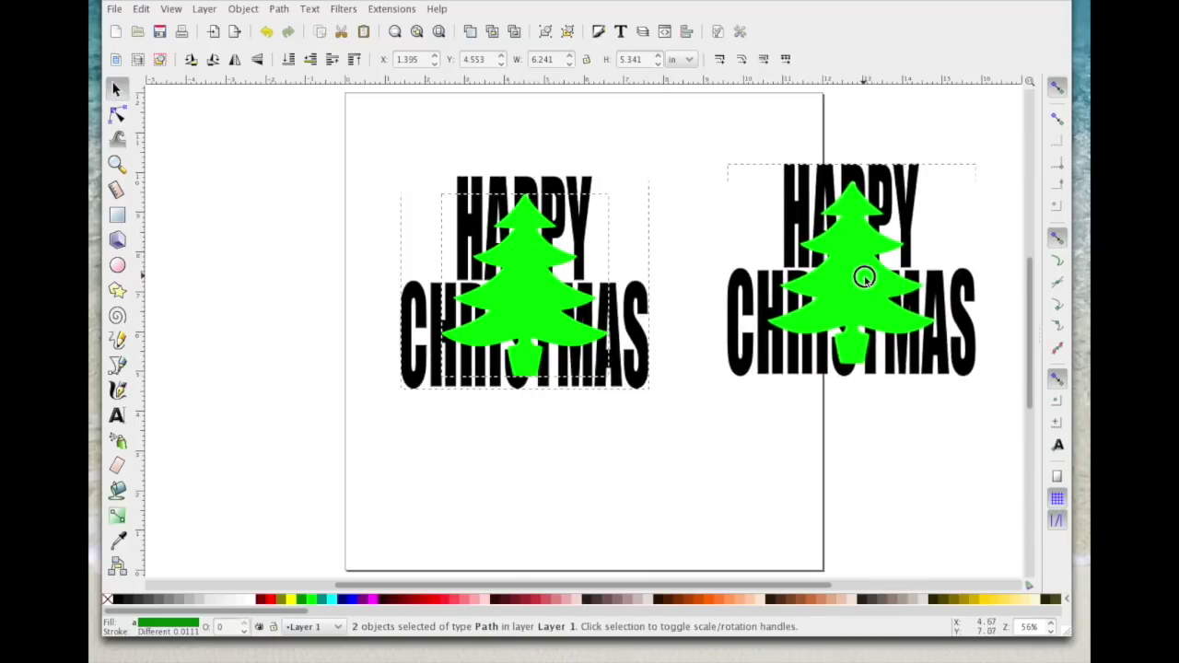
pyautogui.click(731, 500)
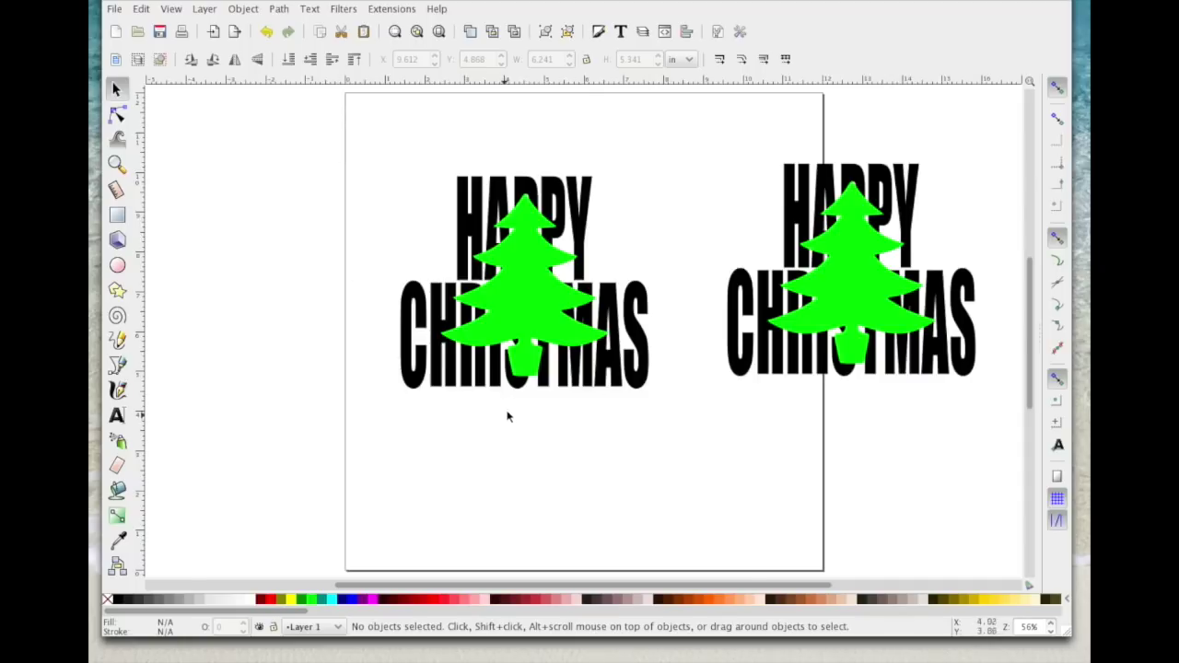
# Step: Intersect the original tree with its lettering and move the resulting tree-shaped piece across the page's left edge
pyautogui.moveTo(338, 129); pyautogui.dragTo(670, 382)
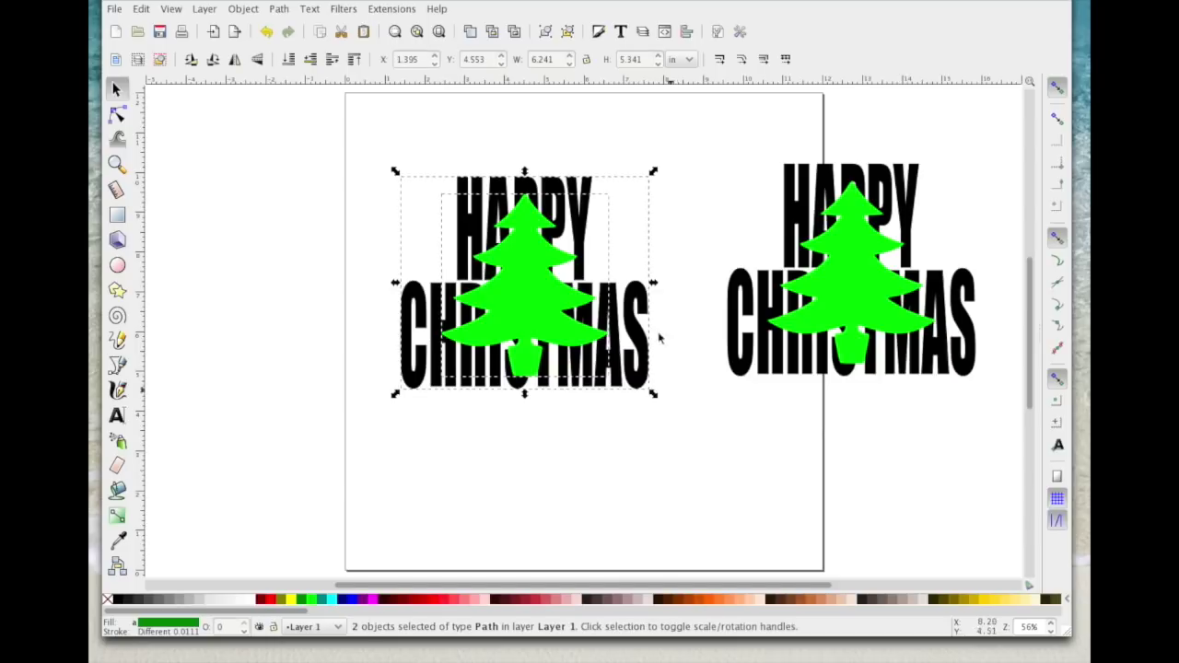
pyautogui.click(280, 9)
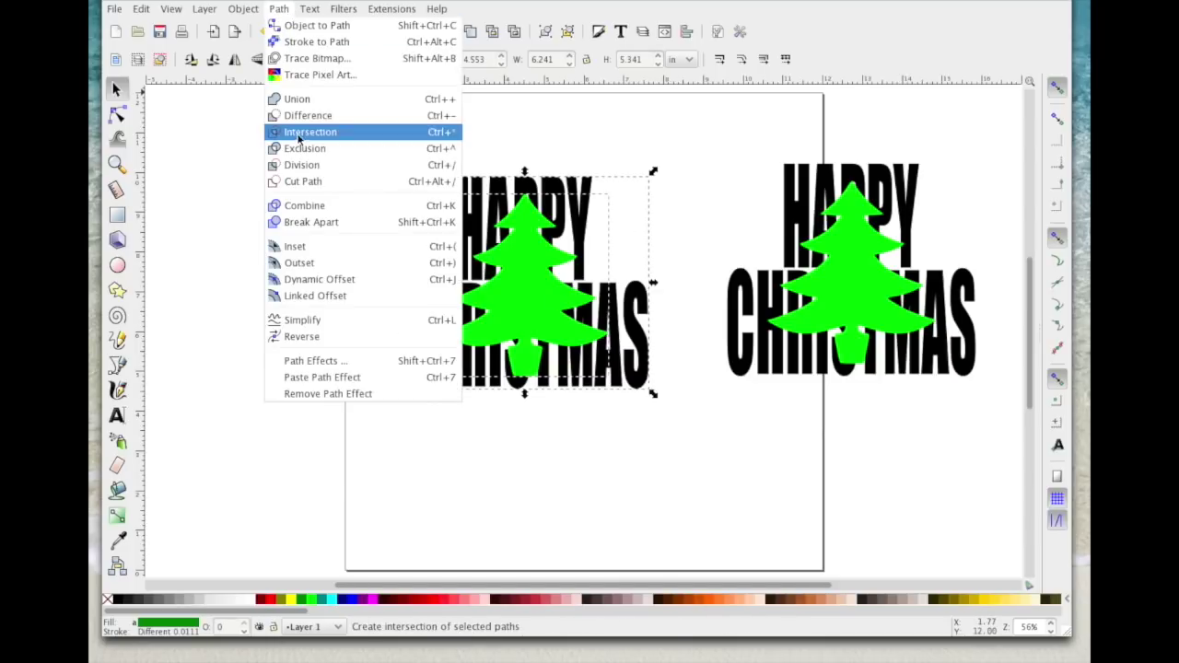
pyautogui.click(299, 135)
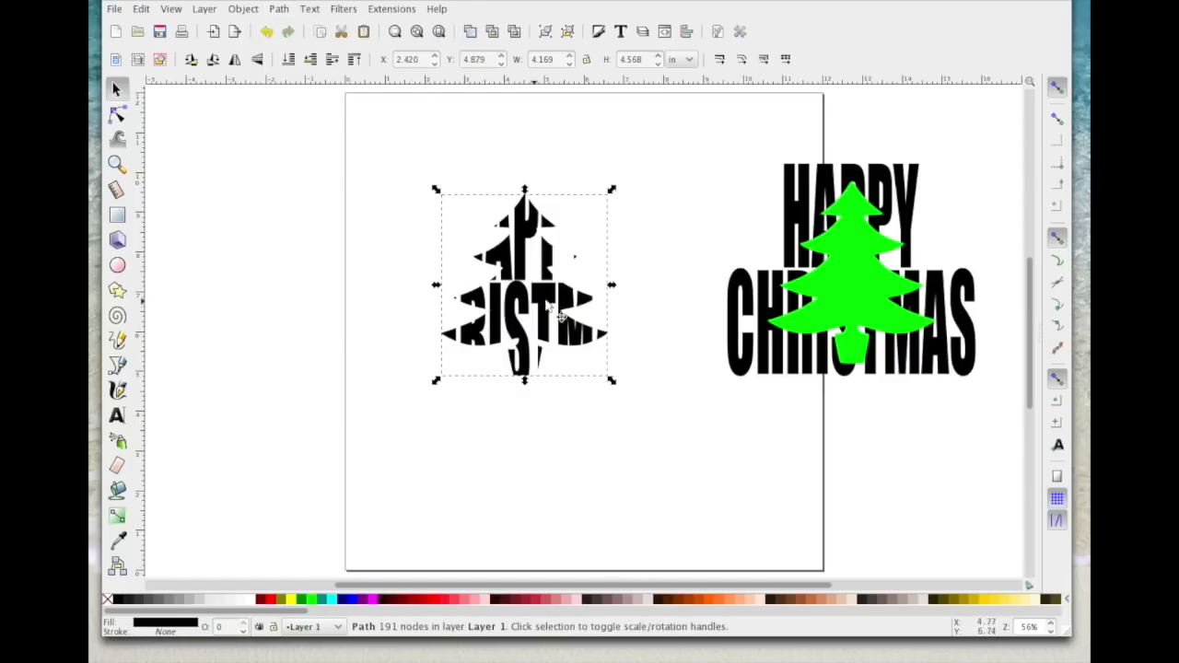
pyautogui.moveTo(536, 309); pyautogui.dragTo(342, 266)
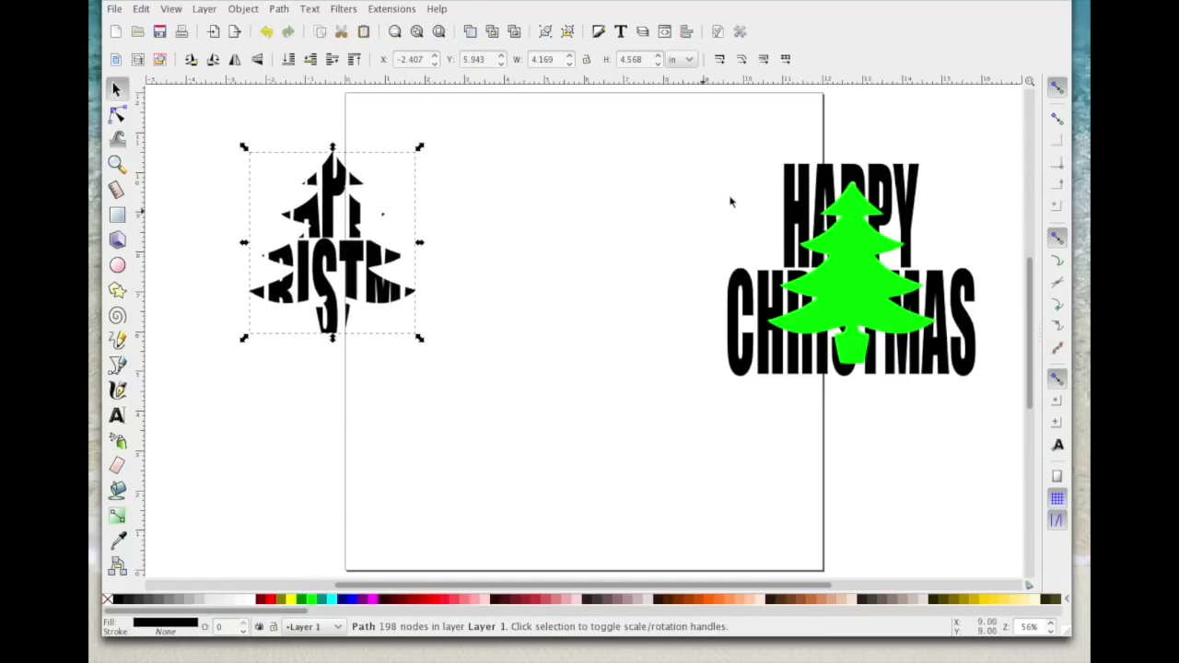
# Step: Move the duplicated tree and lettering fully onto the page and cut the tree out of the lettering with Difference
pyautogui.moveTo(624, 125); pyautogui.dragTo(1002, 458)
pyautogui.moveTo(871, 286); pyautogui.dragTo(698, 284)
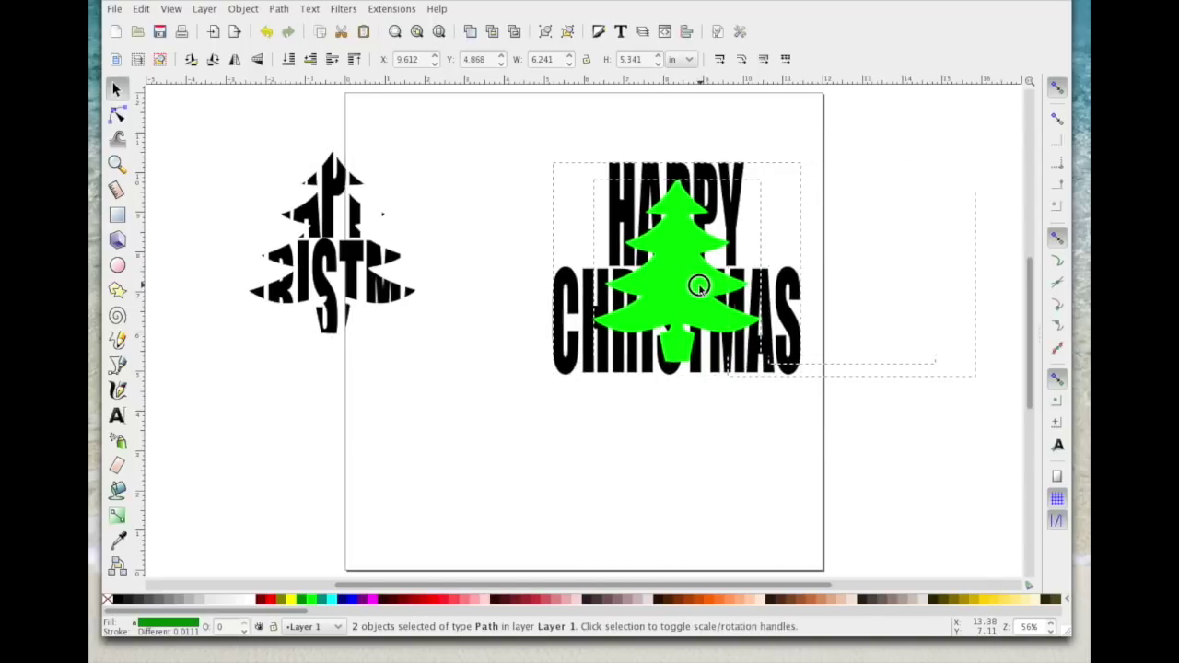
pyautogui.click(279, 9)
pyautogui.click(326, 116)
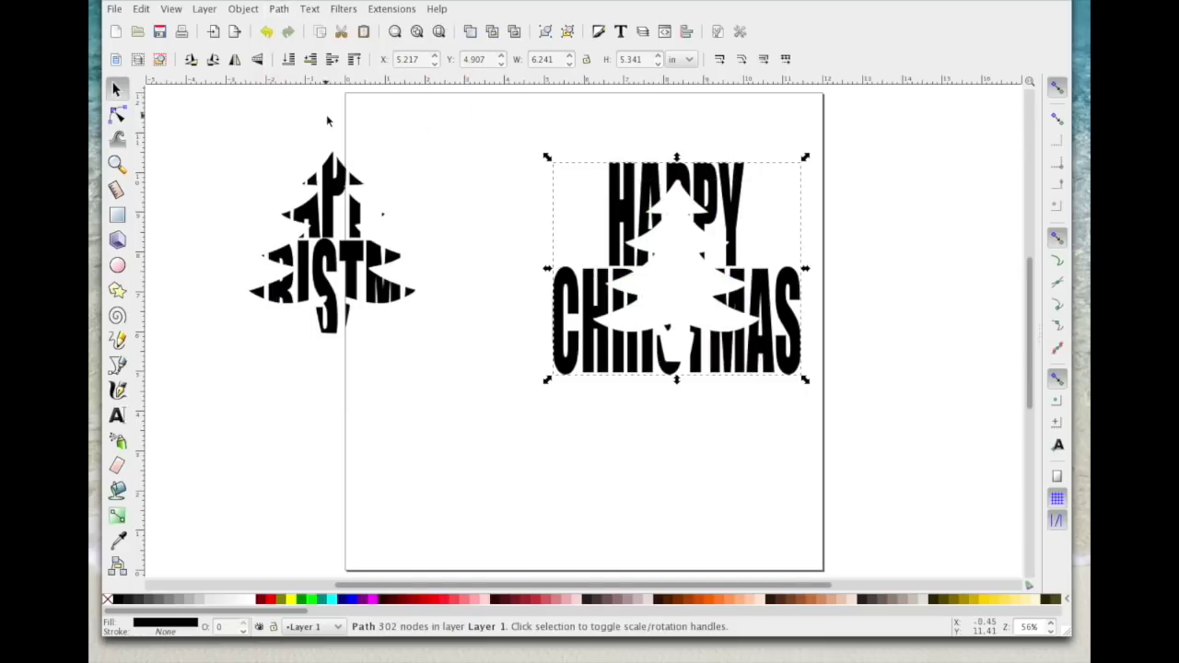
# Step: Give the tree-shaped lettering piece a lime green fill and a matching lime green stroke
pyautogui.click(367, 233)
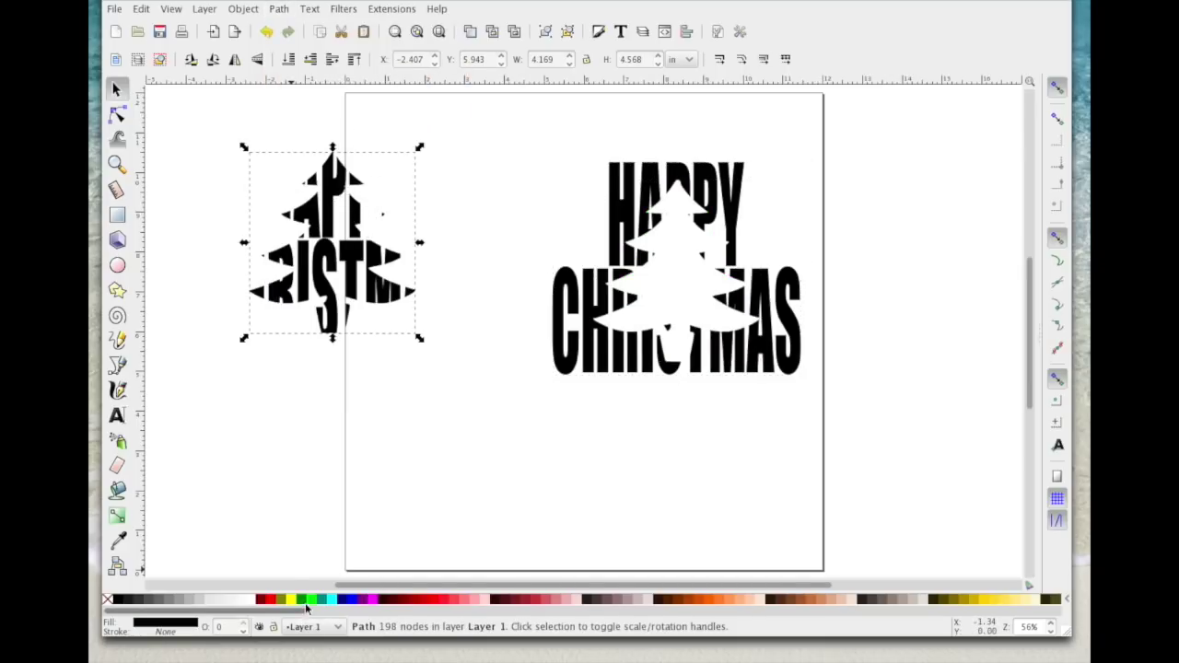
pyautogui.click(317, 601)
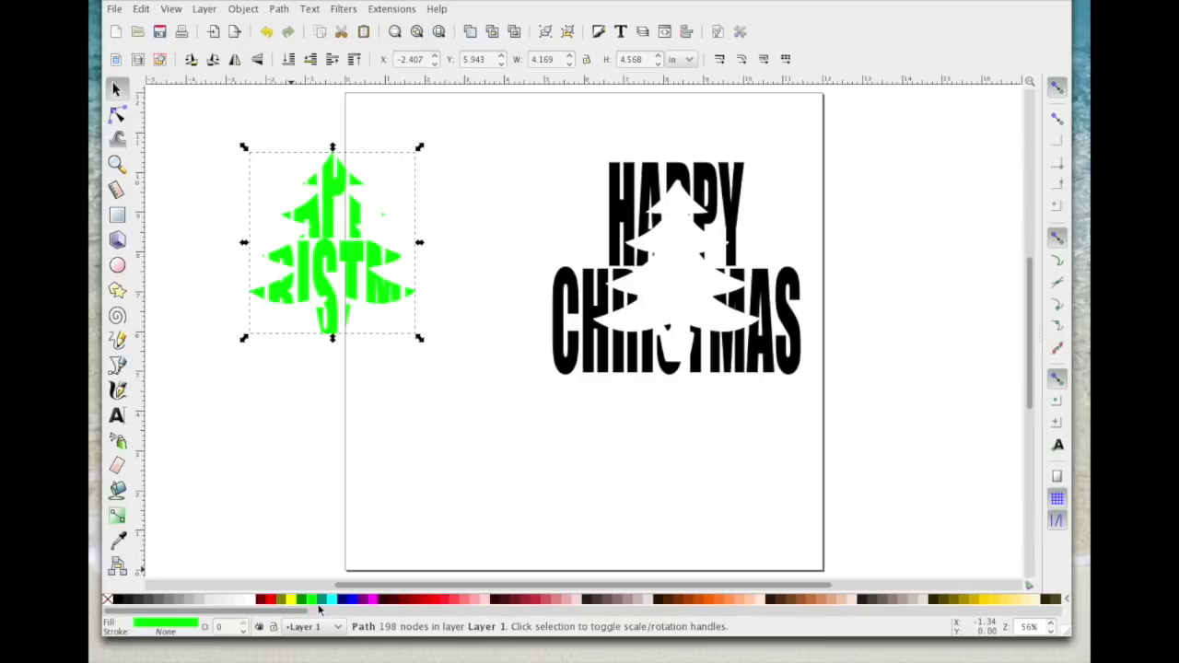
pyautogui.rightClick(318, 603)
pyautogui.click(337, 627)
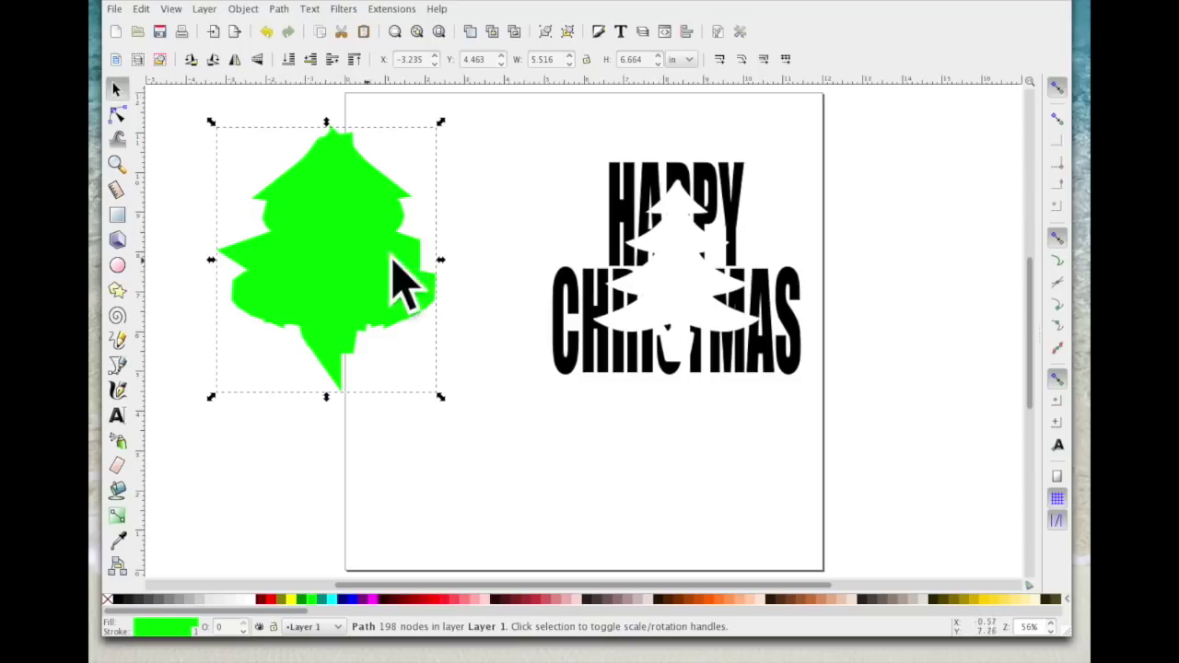
# Step: Set the stroke width of the green tree-shaped piece to 1 px
pyautogui.click(599, 32)
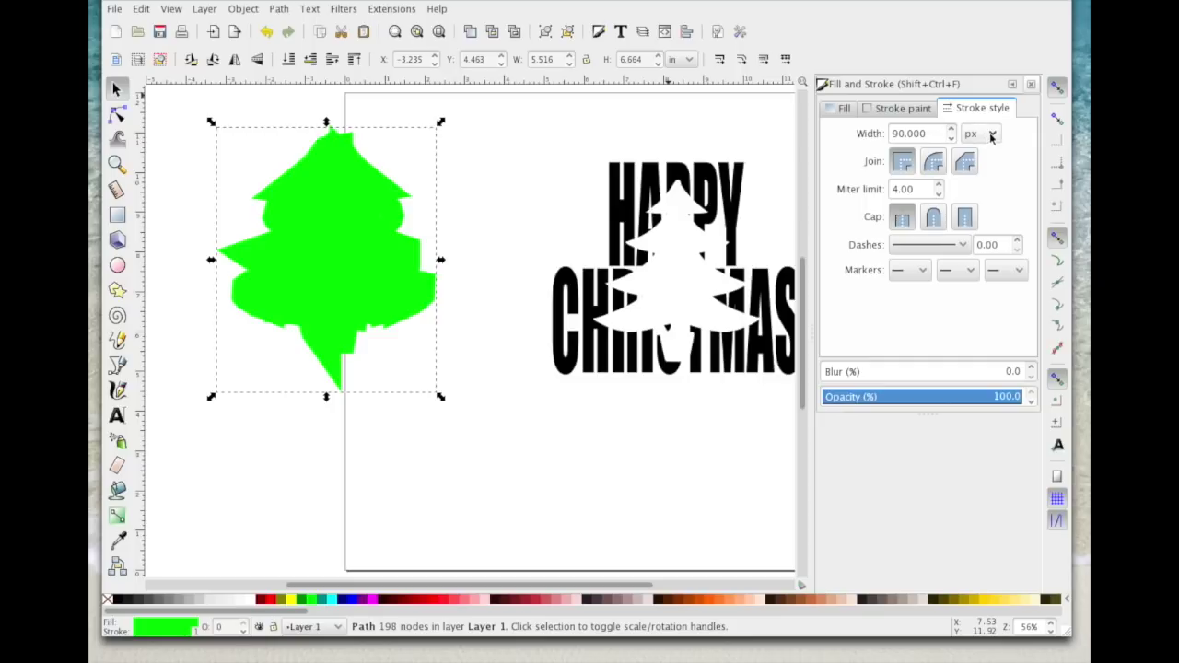
pyautogui.moveTo(945, 134); pyautogui.dragTo(859, 135)
pyautogui.write('1')
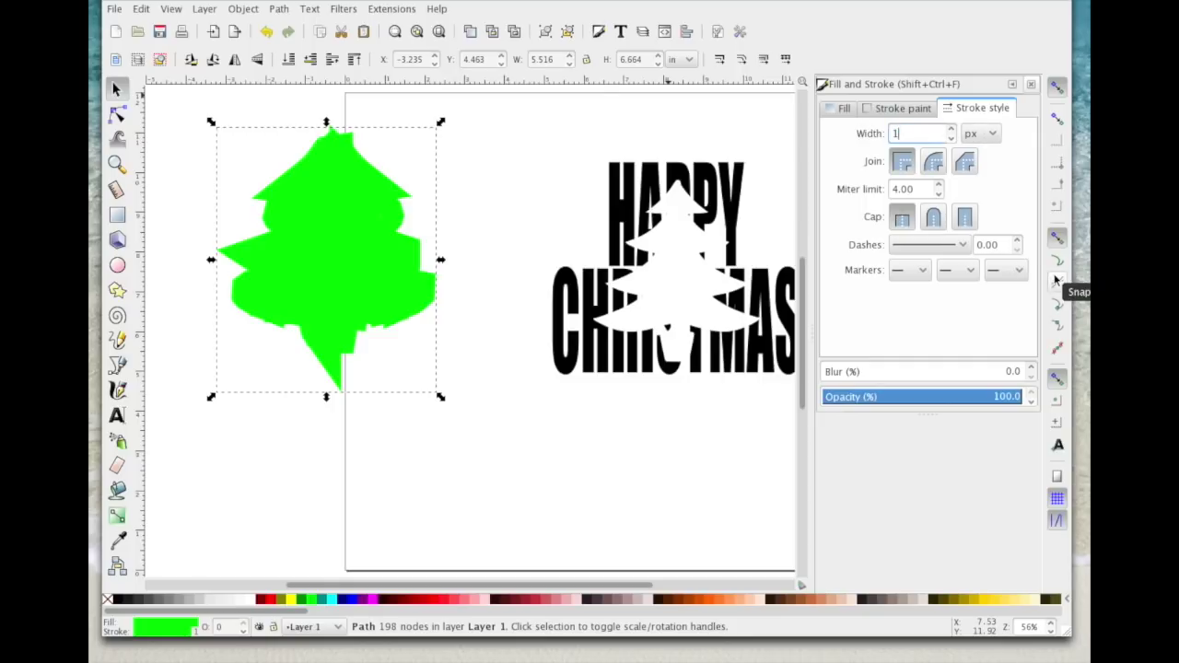
pyautogui.press('Return')
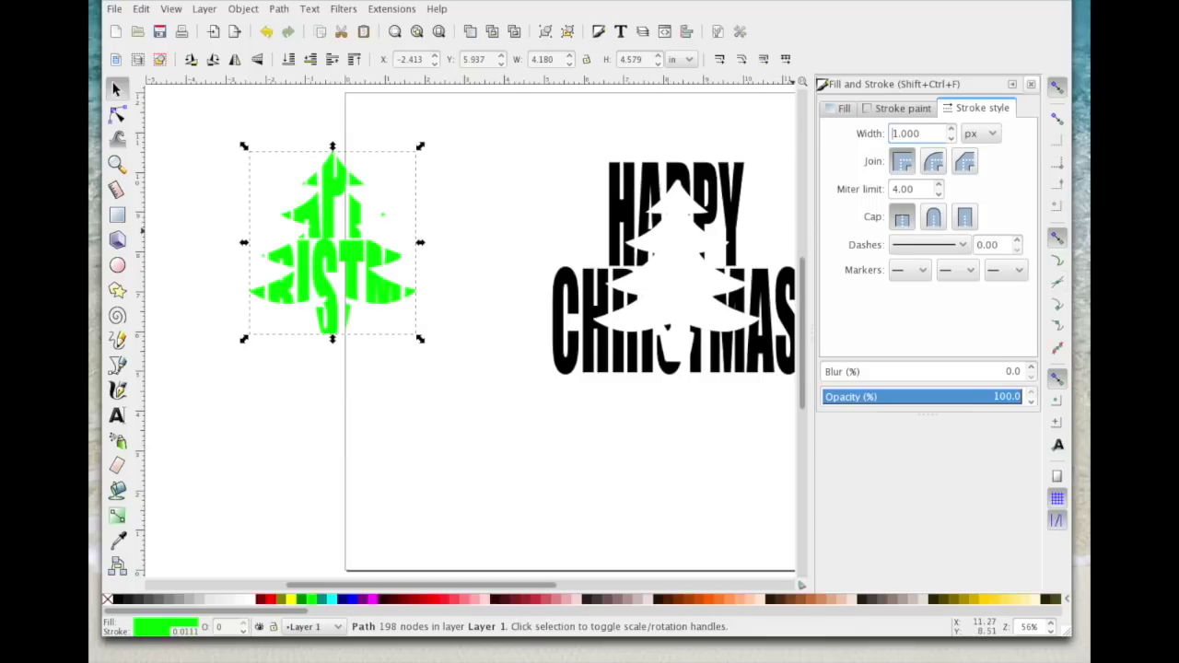
# Step: Move the green tree-shaped piece into the tree cutout of the black lettering and close the stroke settings
pyautogui.press('w')
pyautogui.moveTo(343, 181)
pyautogui.mouseDown()
pyautogui.moveTo(655, 221)
pyautogui.moveTo(672, 200)
pyautogui.moveTo(689, 212)
pyautogui.mouseUp()
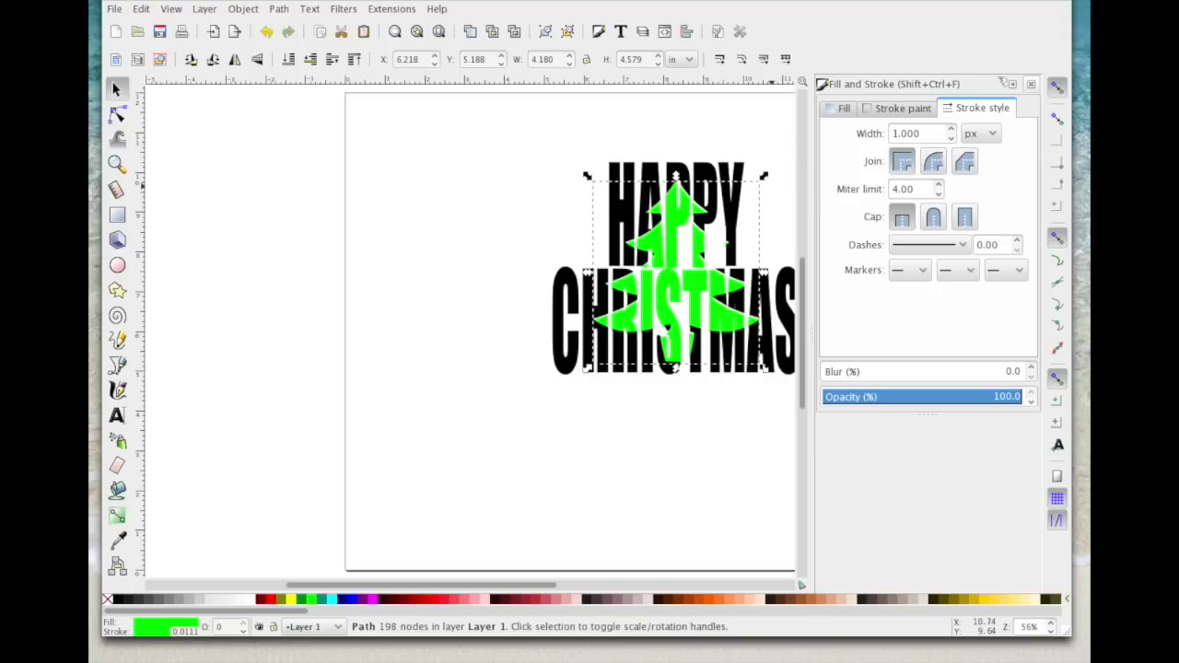
pyautogui.click(1032, 83)
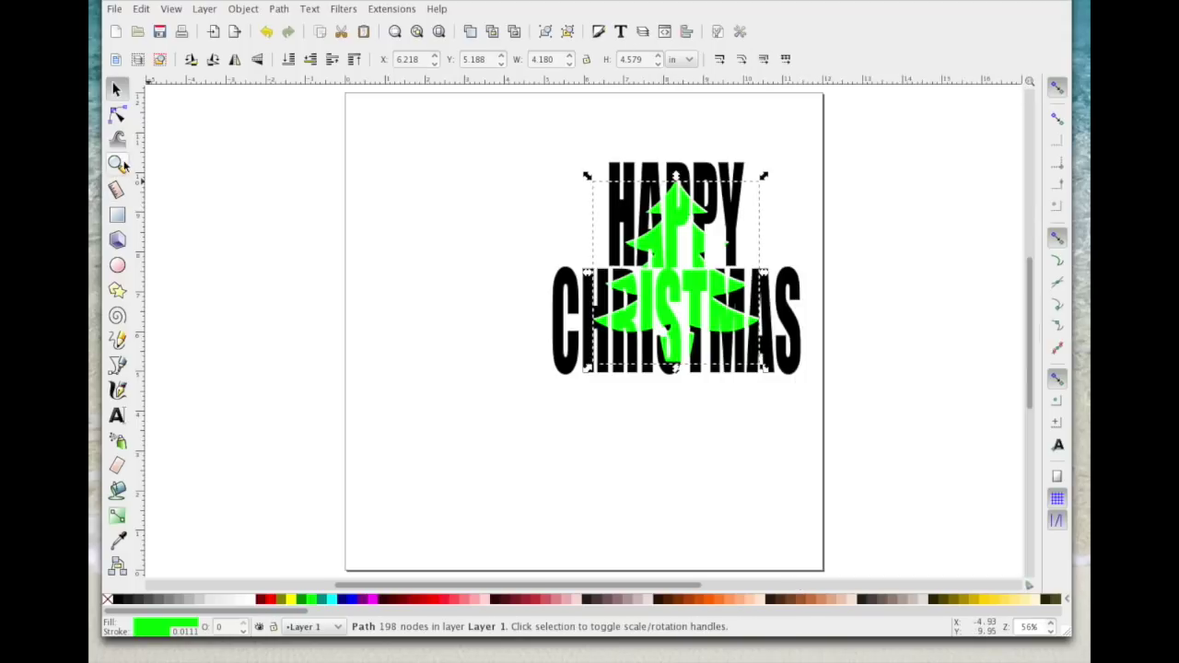
# Step: Fine-tune the green piece's position so it lines up with the cutout in the black lettering, and deselect it
pyautogui.click(117, 163)
pyautogui.moveTo(549, 150); pyautogui.dragTo(828, 404)
pyautogui.click(116, 89)
pyautogui.click(561, 208)
pyautogui.moveTo(562, 209); pyautogui.dragTo(561, 202)
pyautogui.click(272, 191)
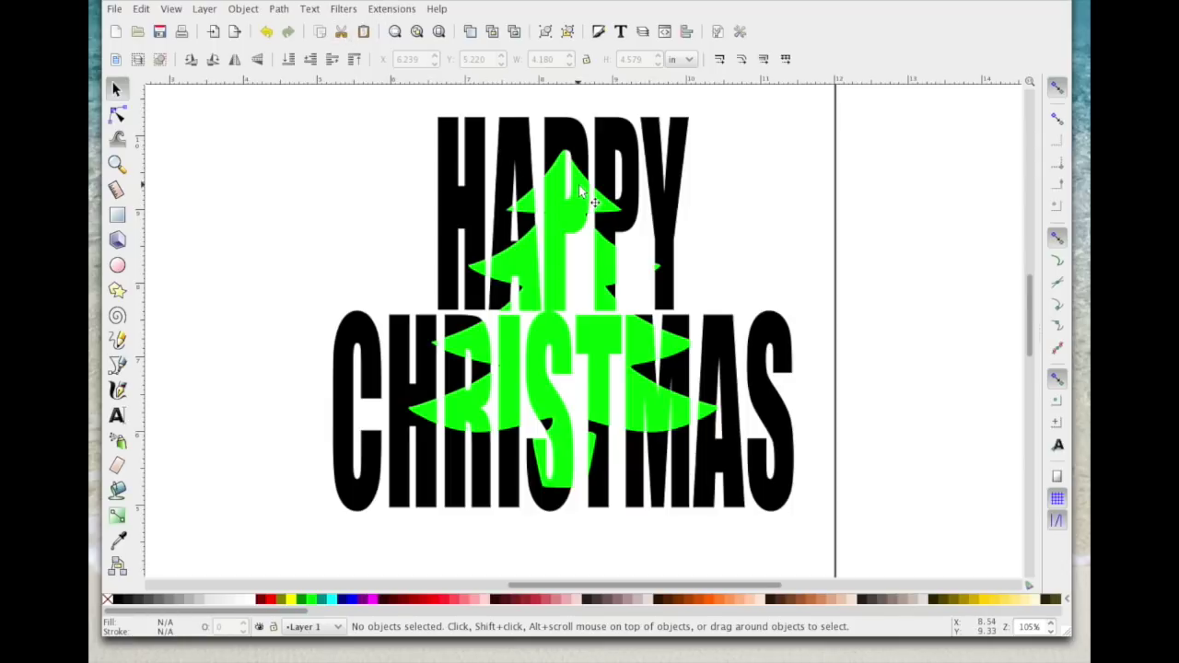
# Step: Move the black lettering and green tree piece together to about X 1.93 in, Y 3.06 in on the page, and deselect them
pyautogui.click(440, 31)
pyautogui.moveTo(517, 141); pyautogui.dragTo(872, 448)
pyautogui.moveTo(683, 175); pyautogui.dragTo(553, 249)
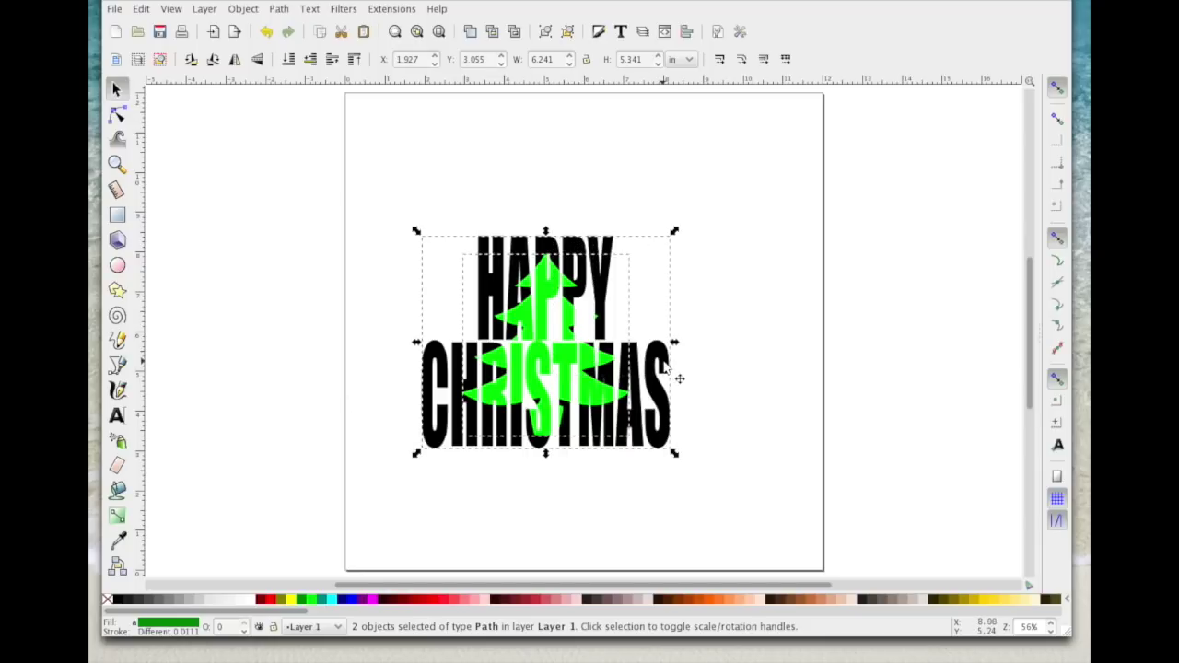
pyautogui.click(724, 260)
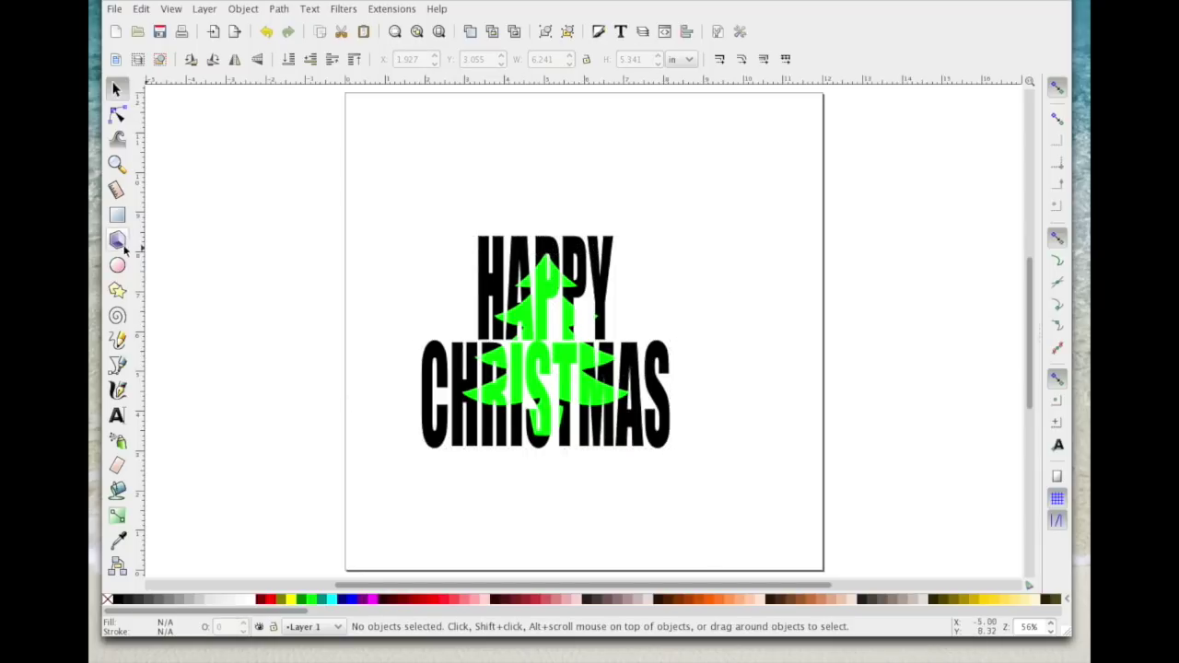
# Step: Draw a small blue rectangle about 0.64 in wide by 0.50 in high above the H of HAPPY
pyautogui.click(117, 215)
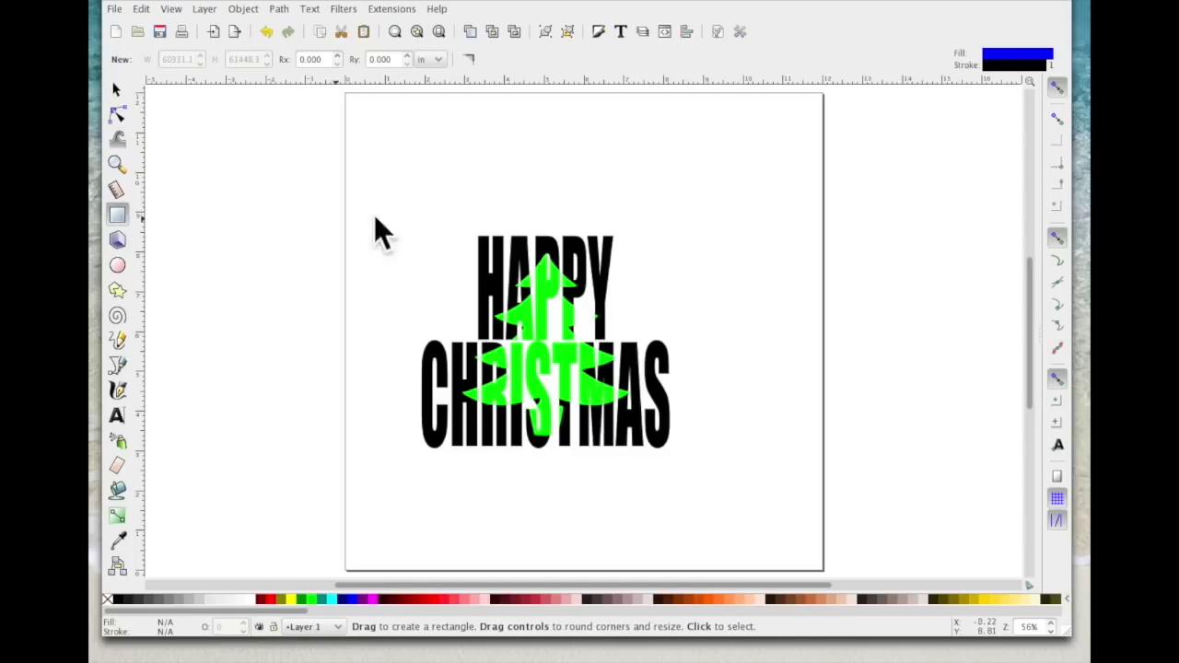
pyautogui.moveTo(474, 190); pyautogui.dragTo(501, 213)
pyautogui.press('s')
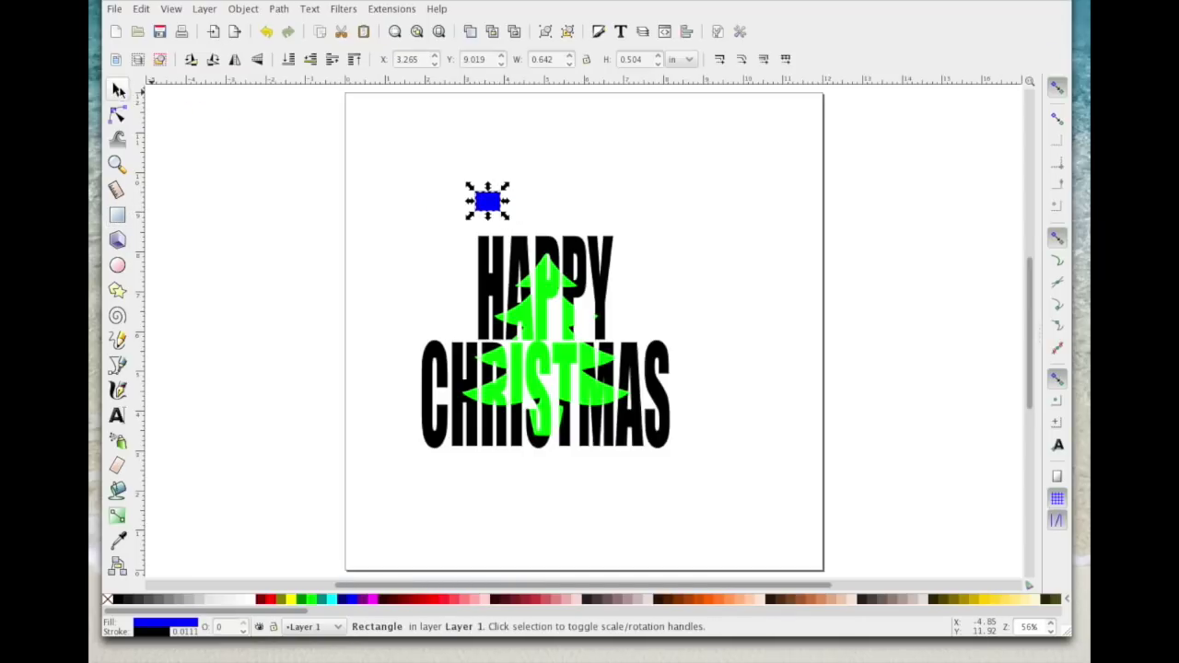
pyautogui.moveTo(486, 203)
pyautogui.mouseDown()
pyautogui.moveTo(504, 202)
pyautogui.moveTo(489, 202)
pyautogui.mouseUp()
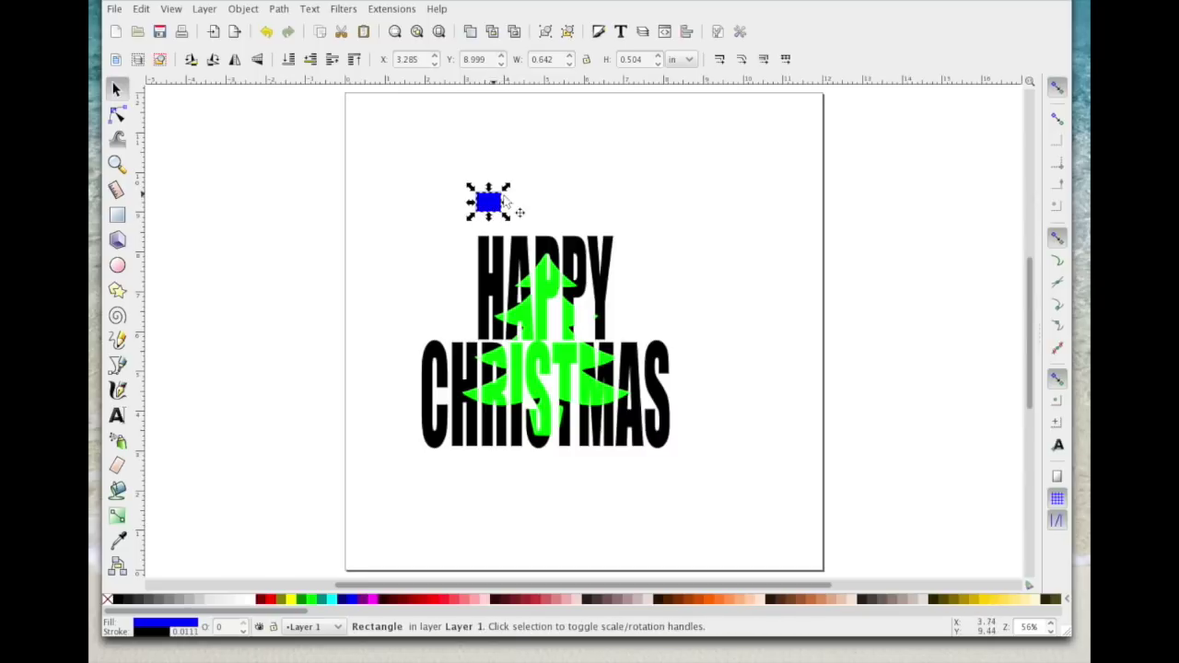
# Step: Duplicate the blue rectangle, move the copy level with it above the Y of HAPPY, and deselect it
pyautogui.rightClick(489, 203)
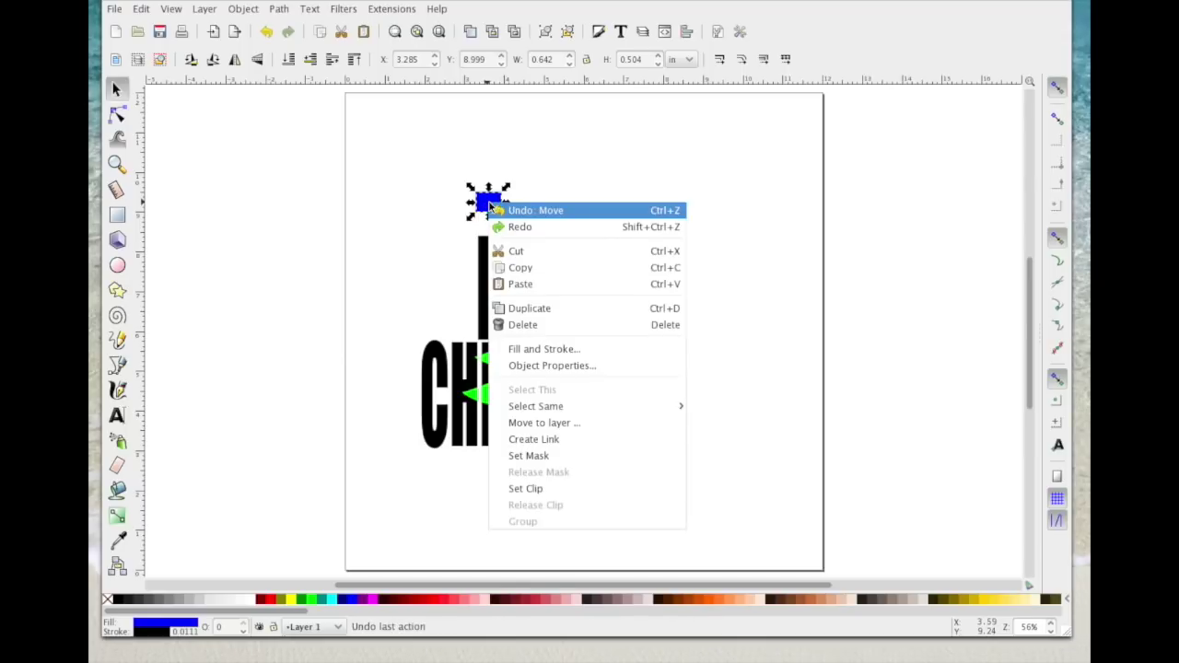
pyautogui.click(545, 308)
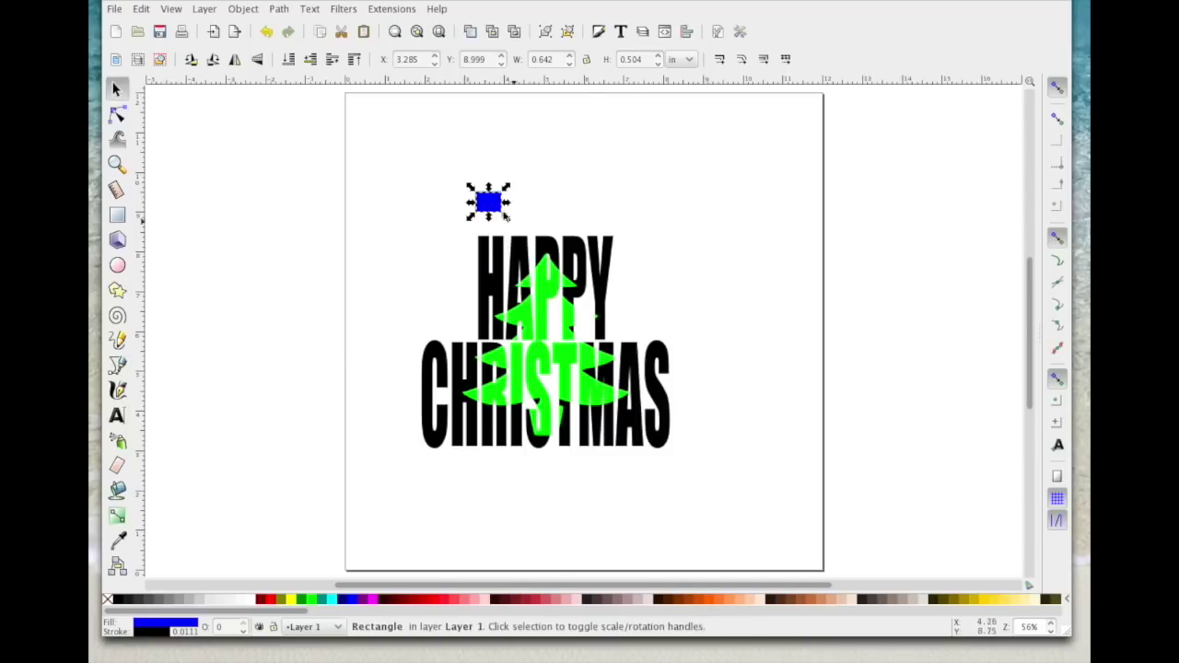
pyautogui.moveTo(488, 209); pyautogui.dragTo(558, 203)
pyautogui.moveTo(559, 202); pyautogui.dragTo(596, 204)
pyautogui.click(617, 190)
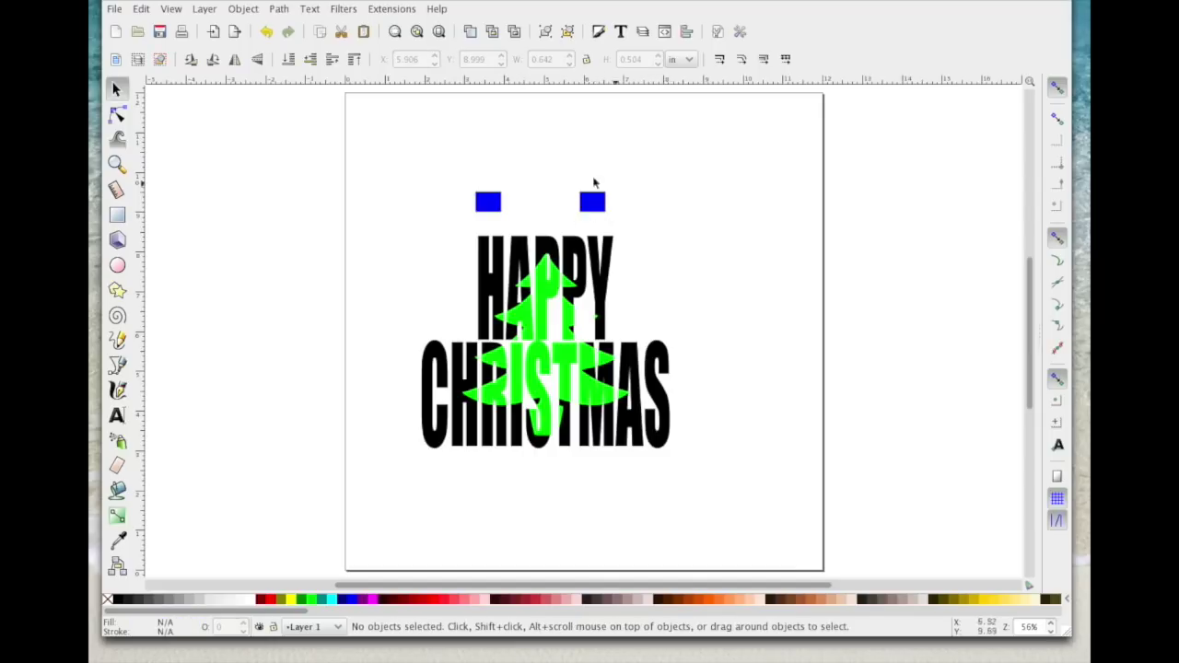
# Step: Group the two blue rectangles above the lettering and deselect the group
pyautogui.moveTo(437, 178); pyautogui.dragTo(631, 220)
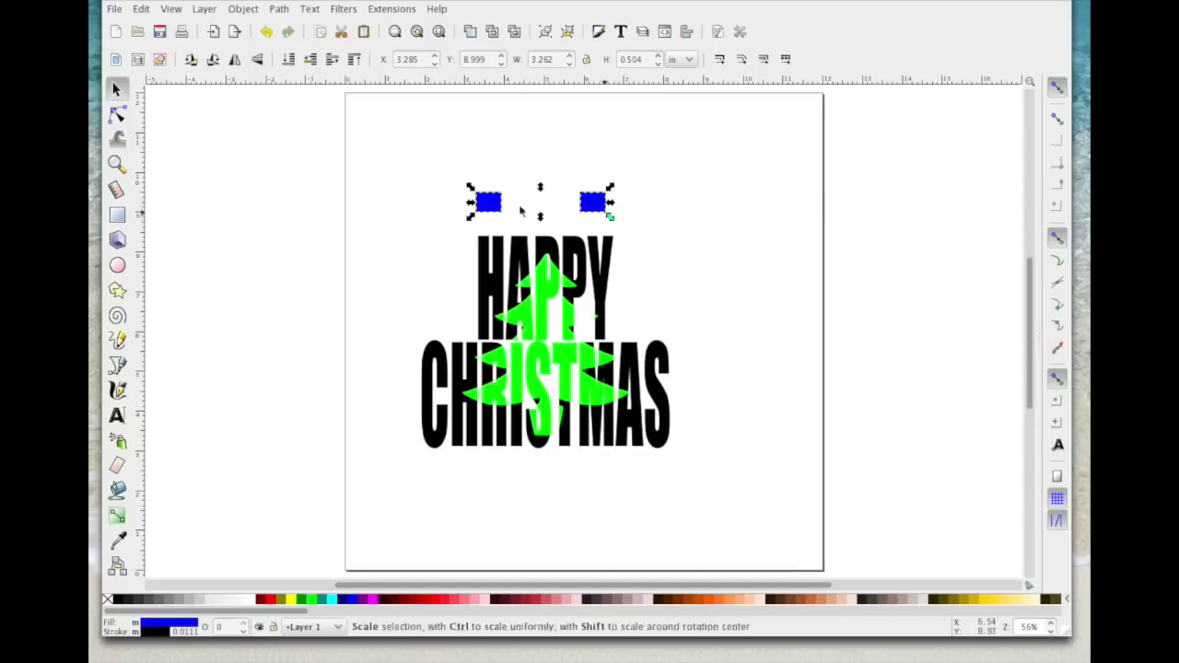
pyautogui.click(687, 31)
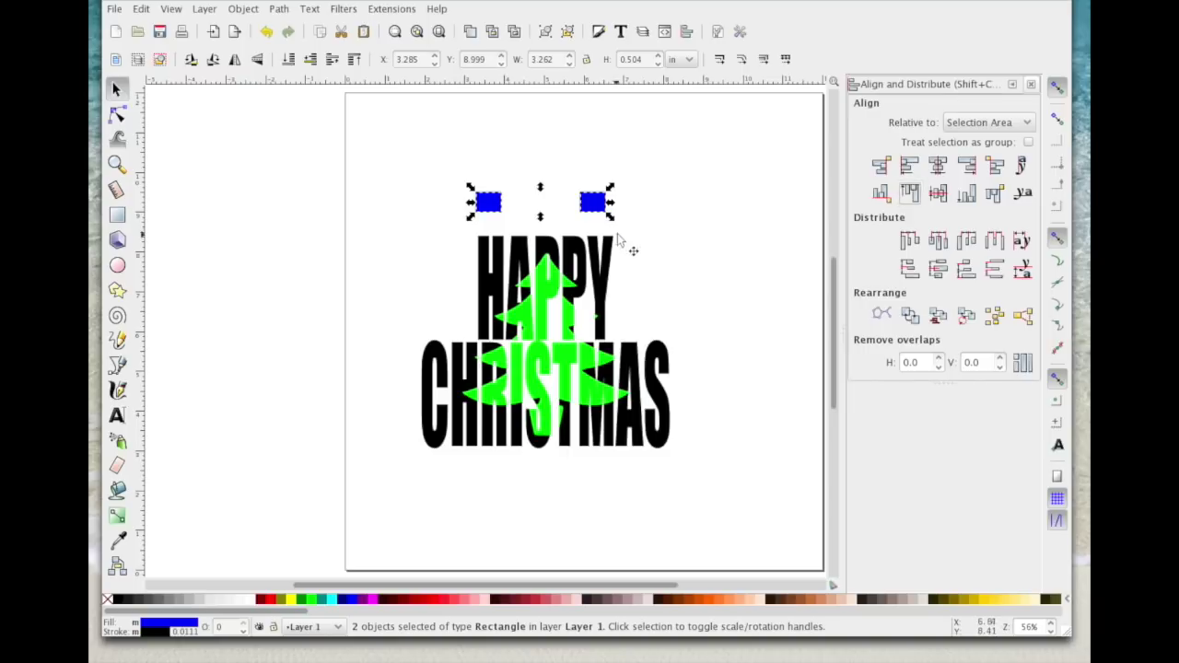
pyautogui.click(1031, 84)
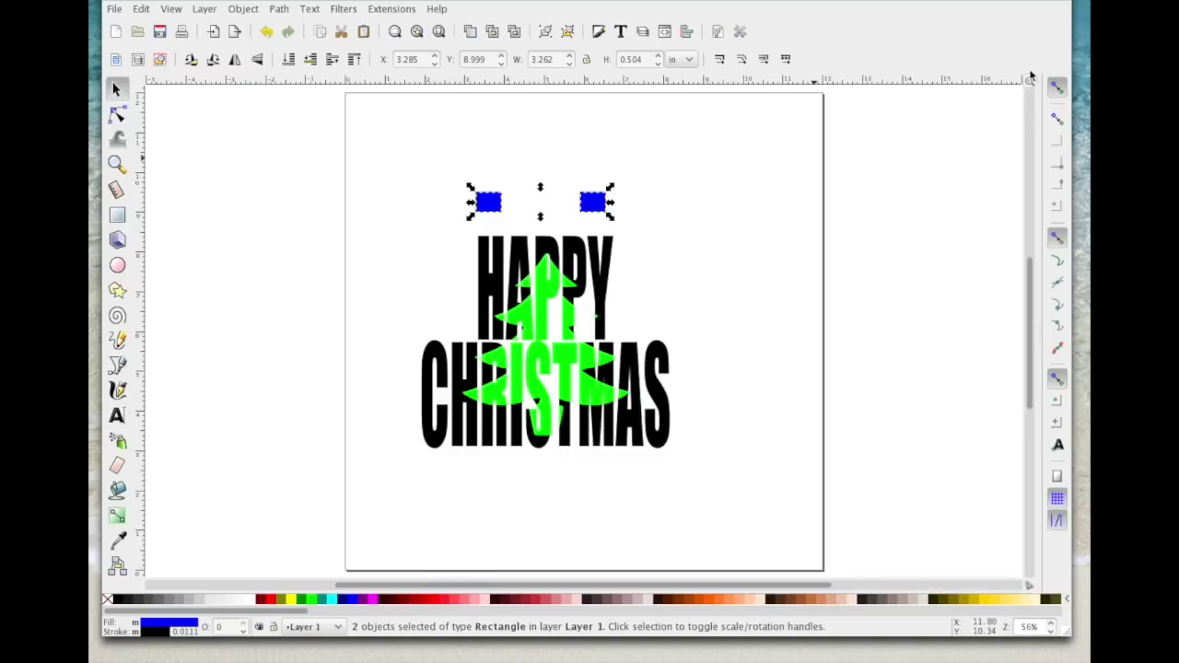
pyautogui.click(251, 9)
pyautogui.click(271, 84)
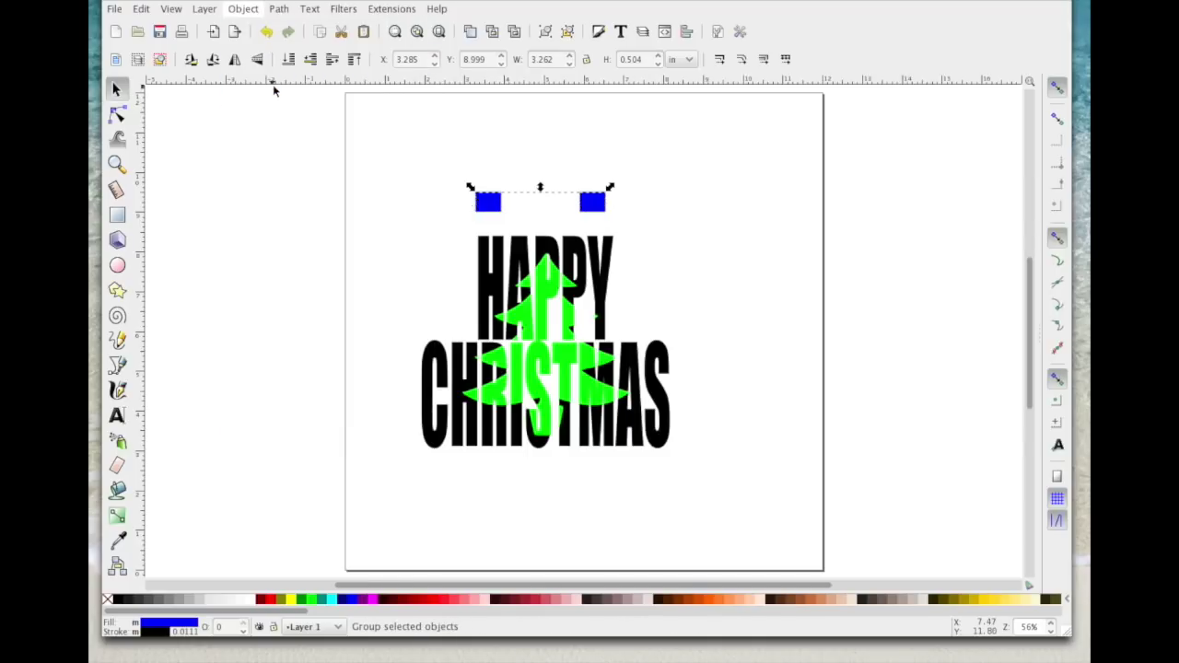
pyautogui.click(573, 218)
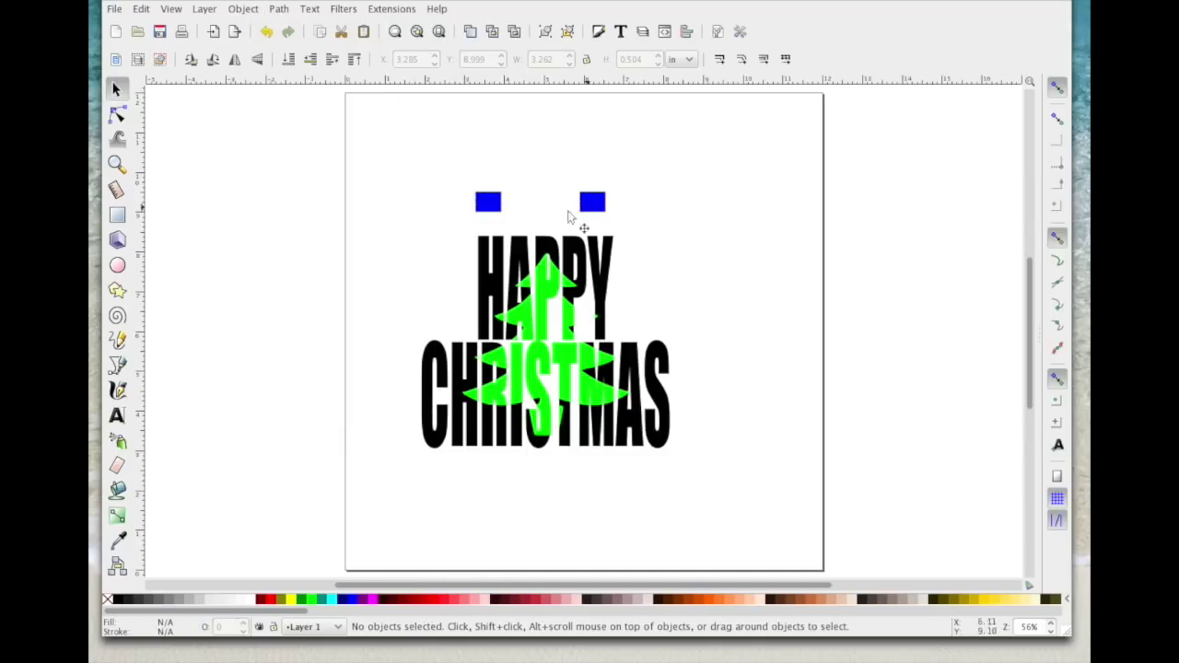
# Step: Duplicate the blue rectangle group above the lettering in place, give the copy a green fill and stroke, and deselect it
pyautogui.click(496, 205)
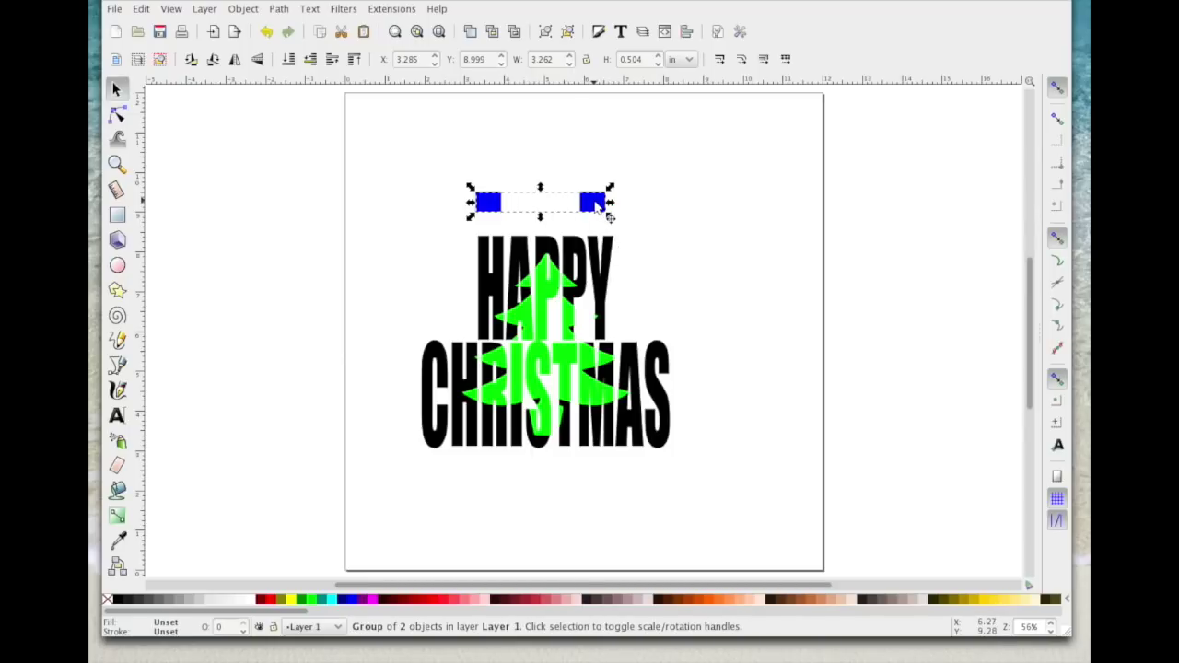
pyautogui.rightClick(598, 206)
pyautogui.click(673, 306)
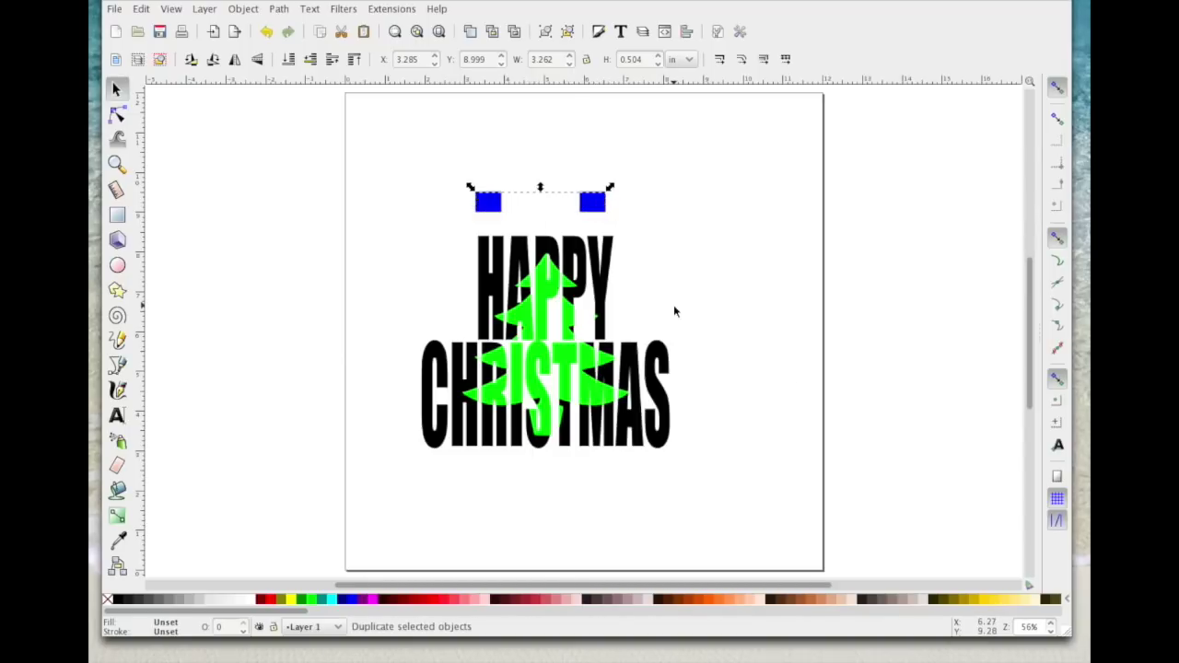
pyautogui.rightClick(312, 599)
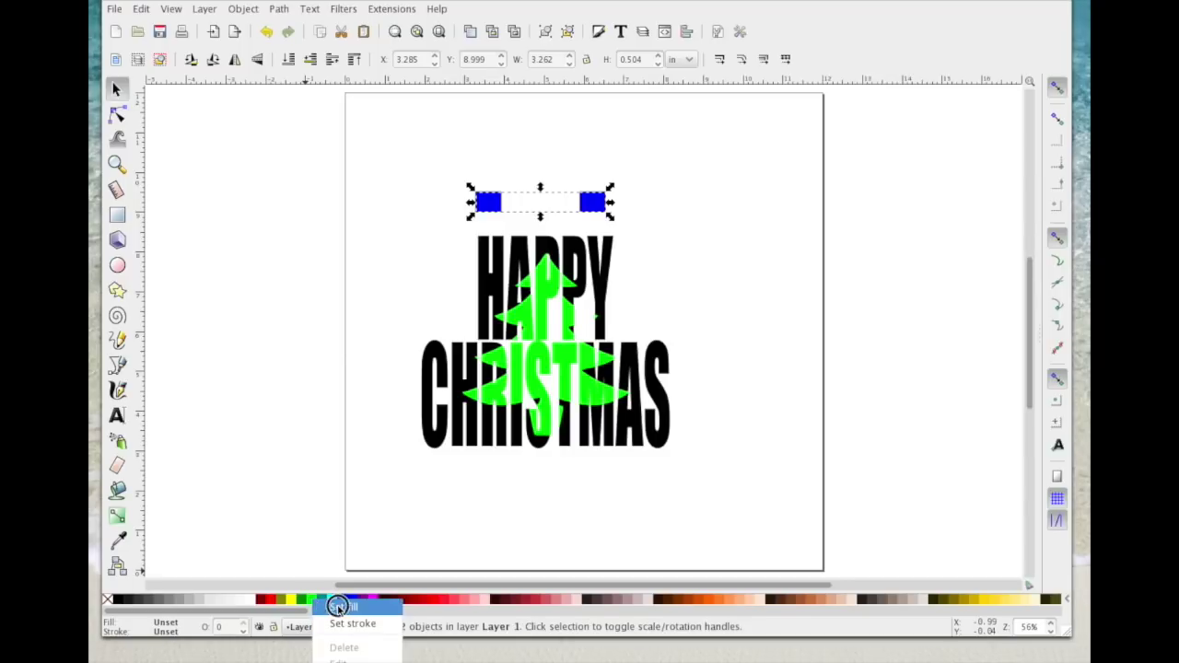
pyautogui.click(342, 609)
pyautogui.rightClick(311, 599)
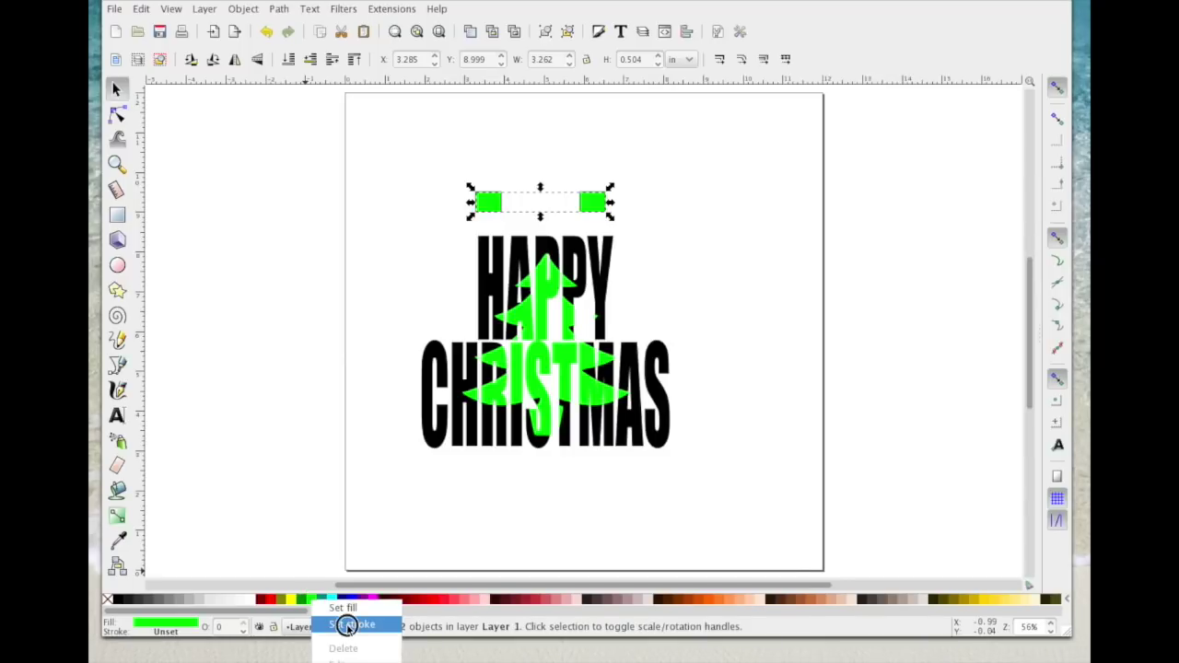
pyautogui.click(339, 624)
pyautogui.click(728, 175)
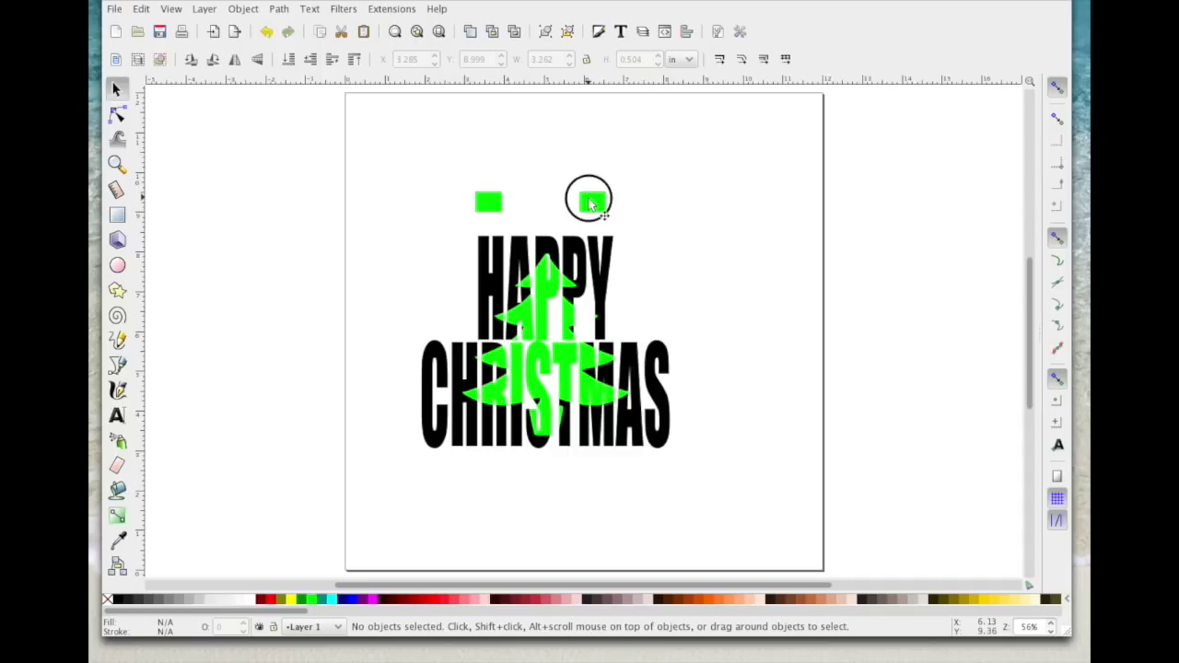
# Step: Try moving the green rectangle group off the blue pair, undo the move, and deselect the group
pyautogui.click(595, 200)
pyautogui.moveTo(595, 201); pyautogui.dragTo(636, 153)
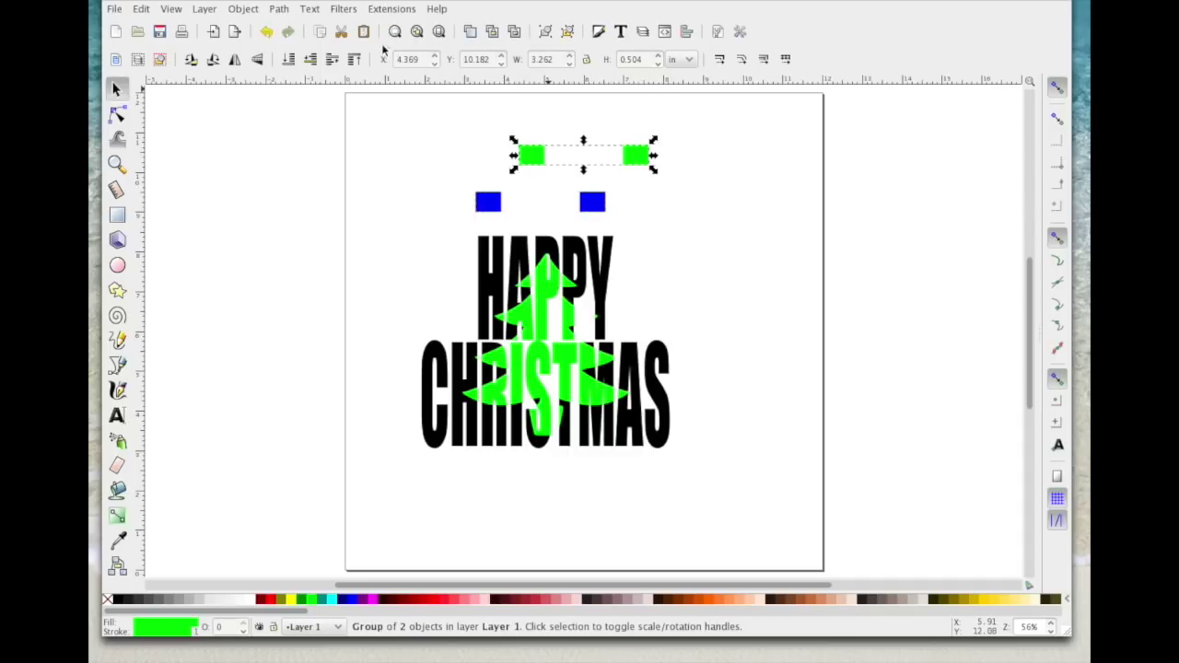
pyautogui.click(266, 32)
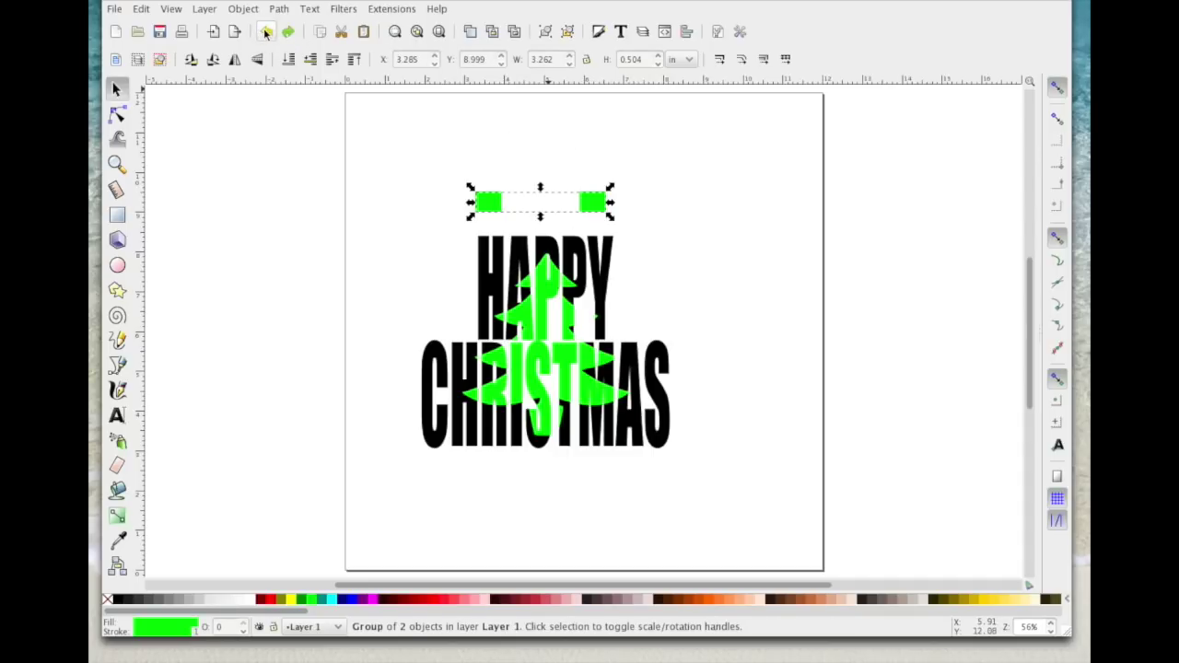
pyautogui.click(747, 236)
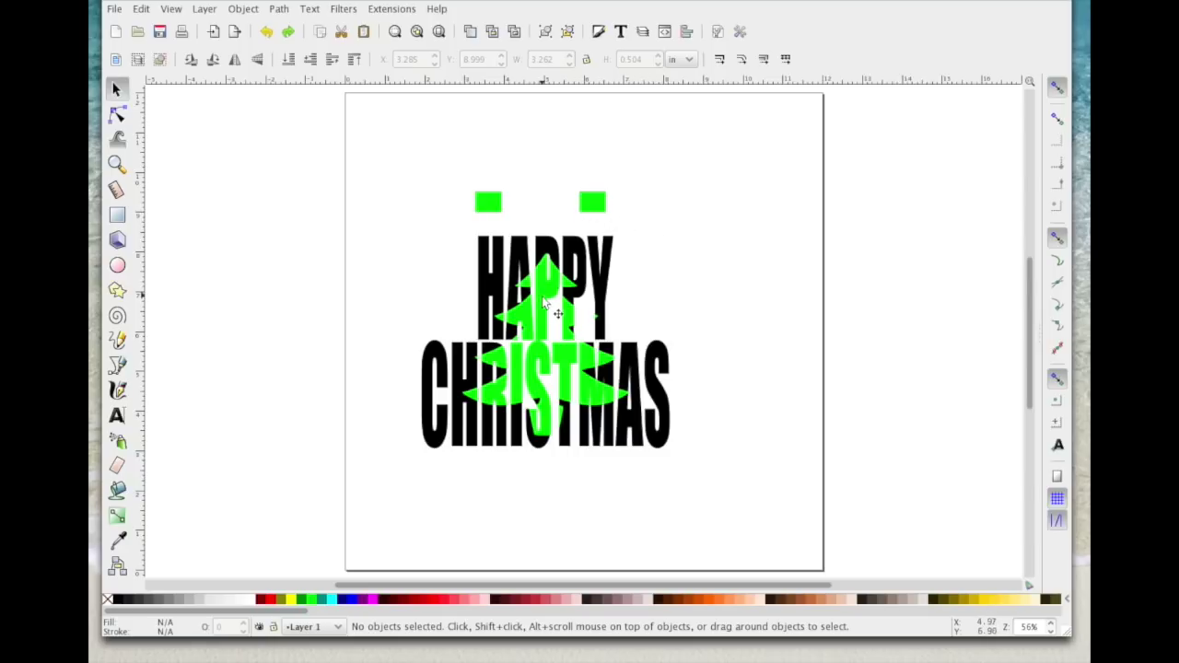
# Step: Lower the green rectangle group beneath the blue rectangle group and deselect it
pyautogui.click(595, 211)
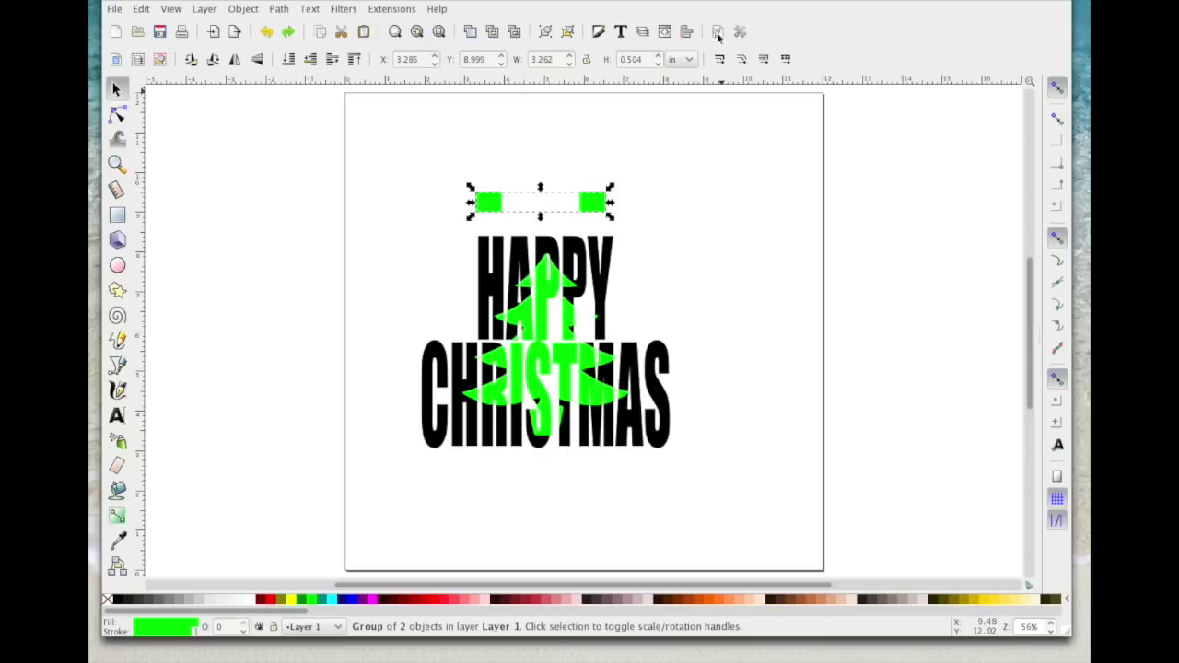
pyautogui.hotkey('ctrl', 'z')
pyautogui.click(658, 195)
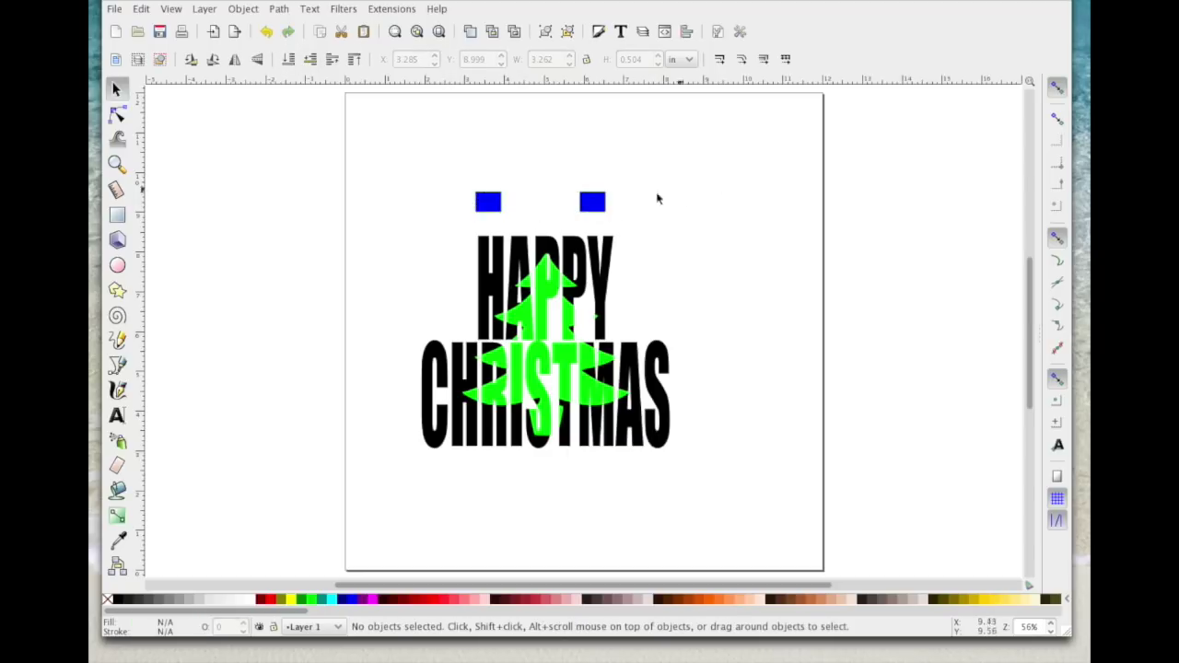
# Step: Give the blue rectangle group above the lettering a black fill
pyautogui.click(595, 203)
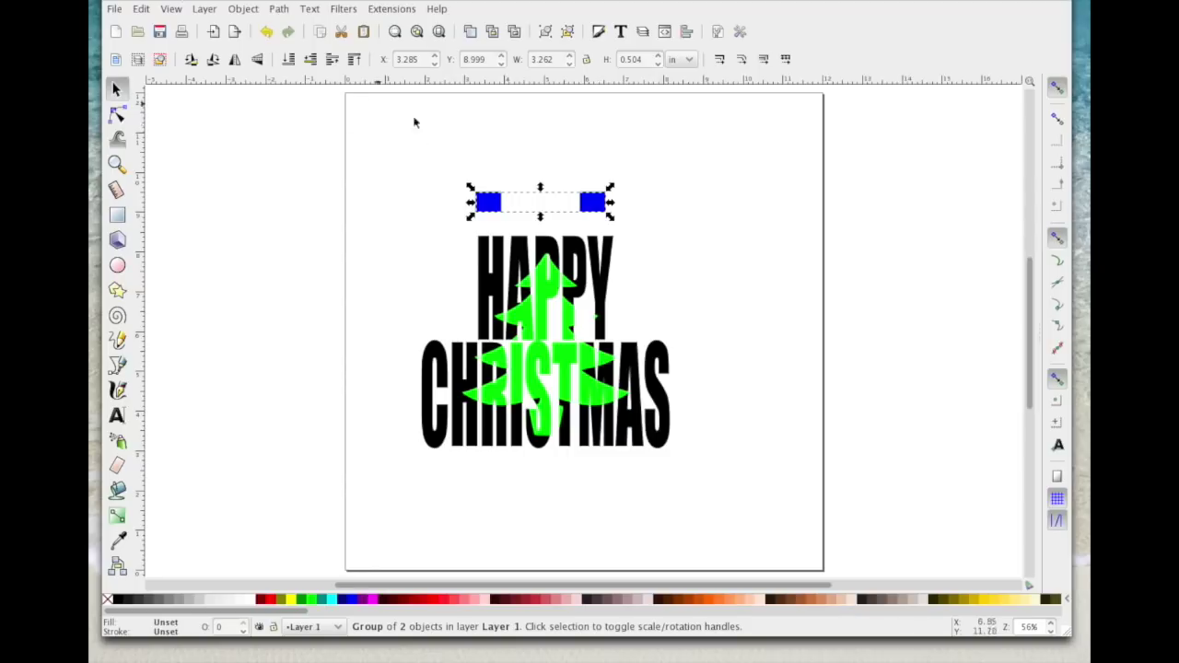
pyautogui.rightClick(120, 601)
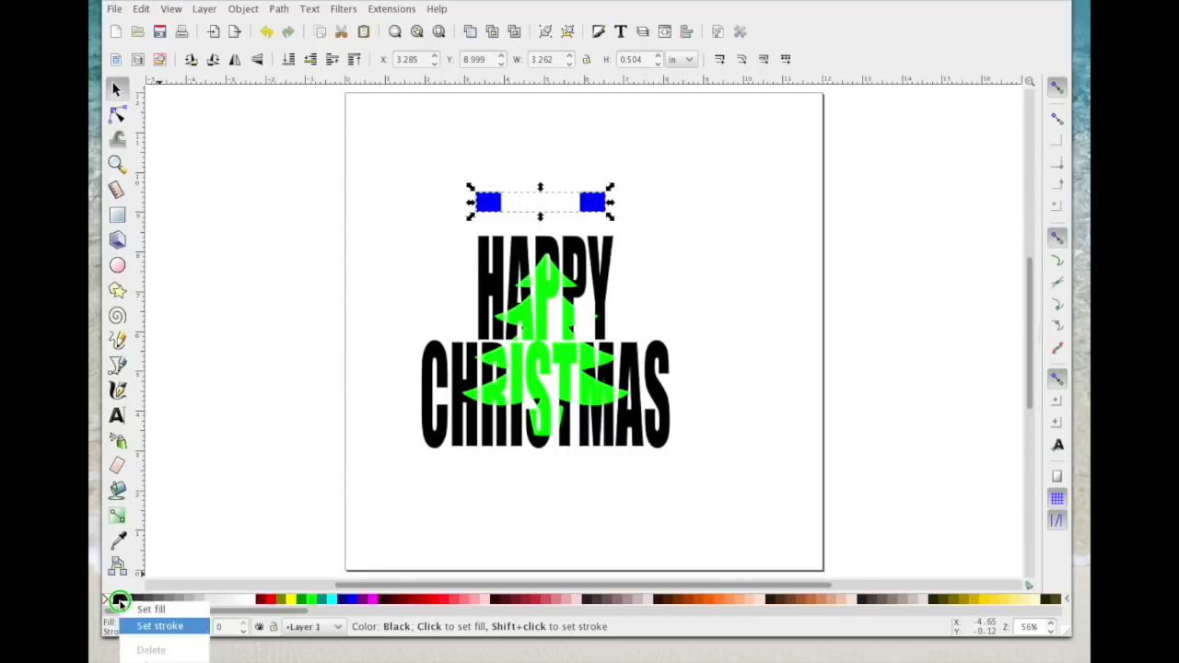
pyautogui.click(132, 608)
pyautogui.rightClick(121, 601)
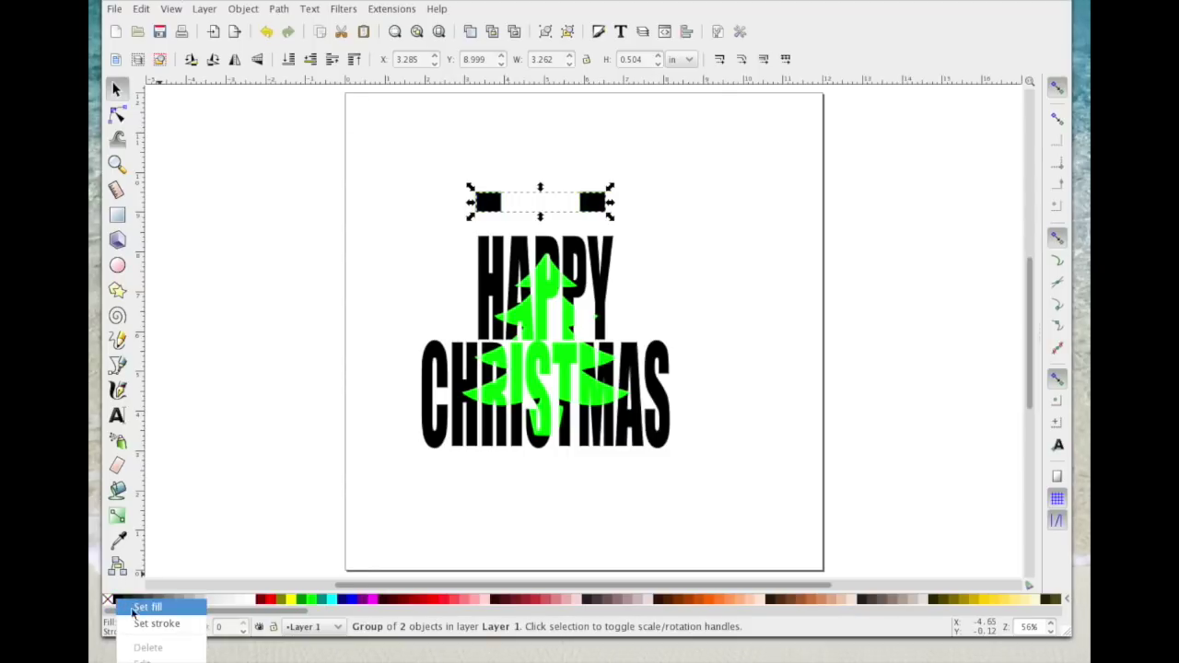
pyautogui.click(138, 608)
# Step: Lower the black rectangle group beneath the green rectangle group and deselect it
pyautogui.click(608, 208)
pyautogui.click(594, 203)
pyautogui.hotkey('ctrl', 'z')
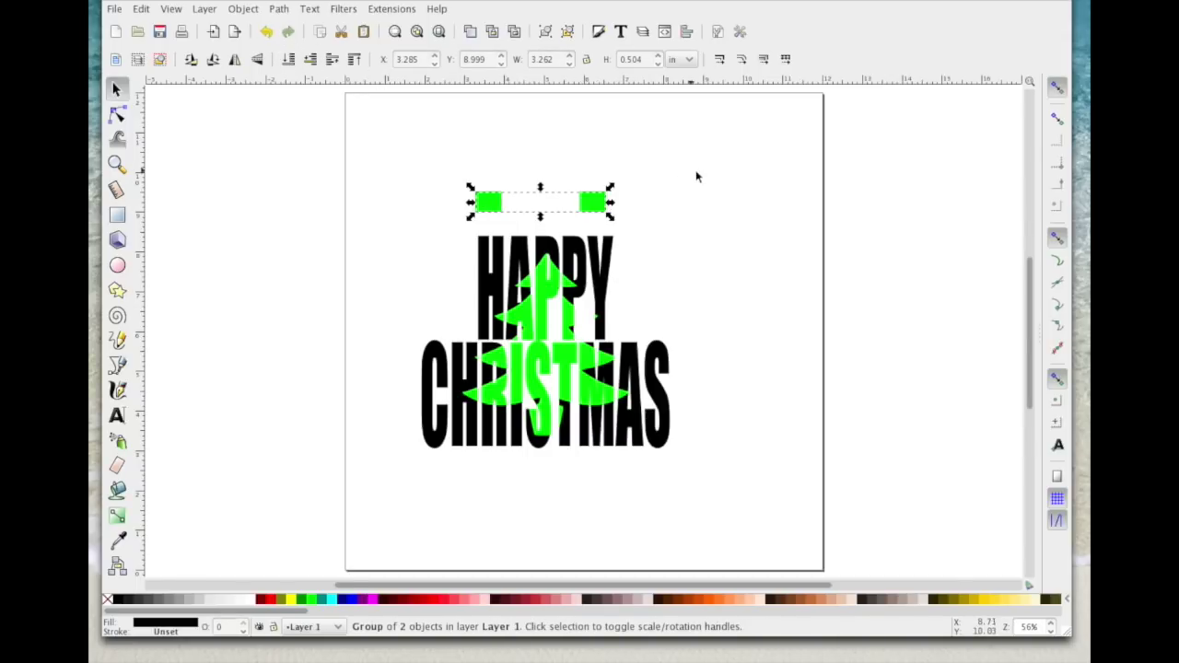
pyautogui.click(595, 221)
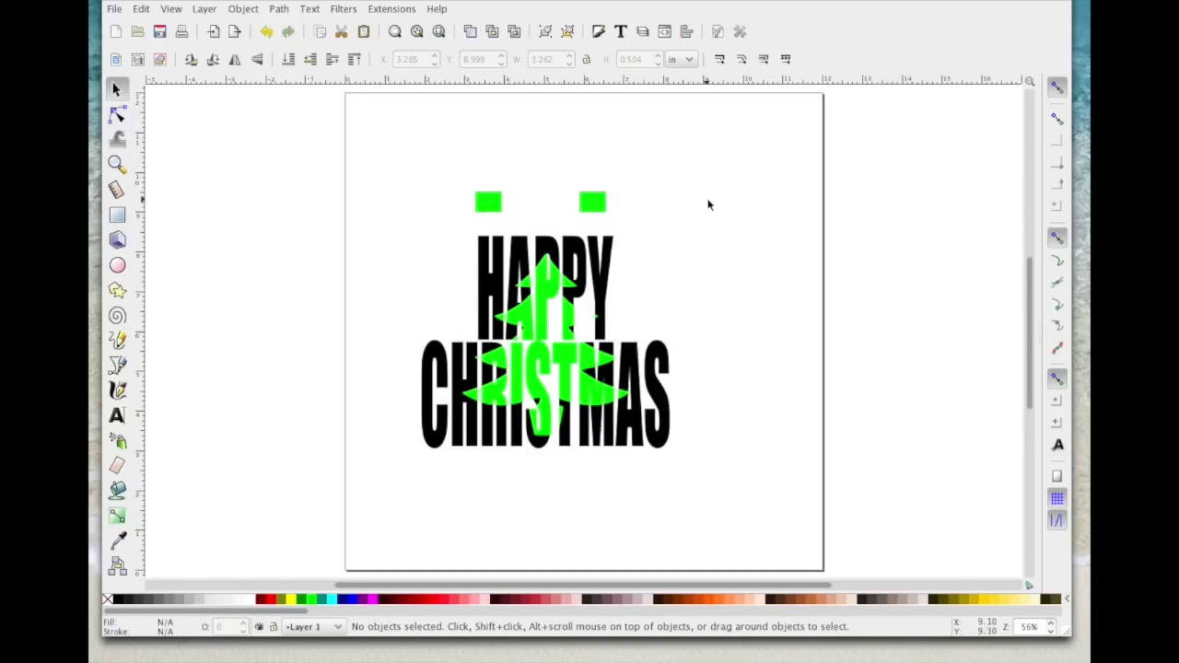
# Step: Group the green rectangles with the green tree piece, lower that group to the bottom of the stack, and deselect it
pyautogui.click(595, 202)
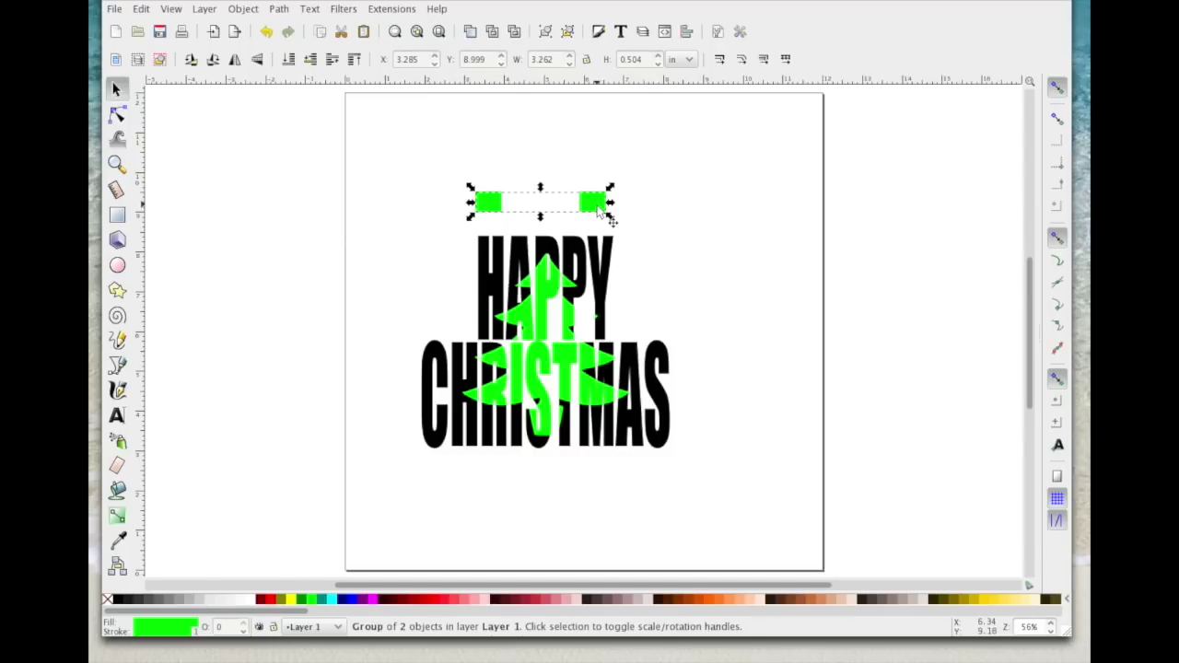
pyautogui.press('shift')
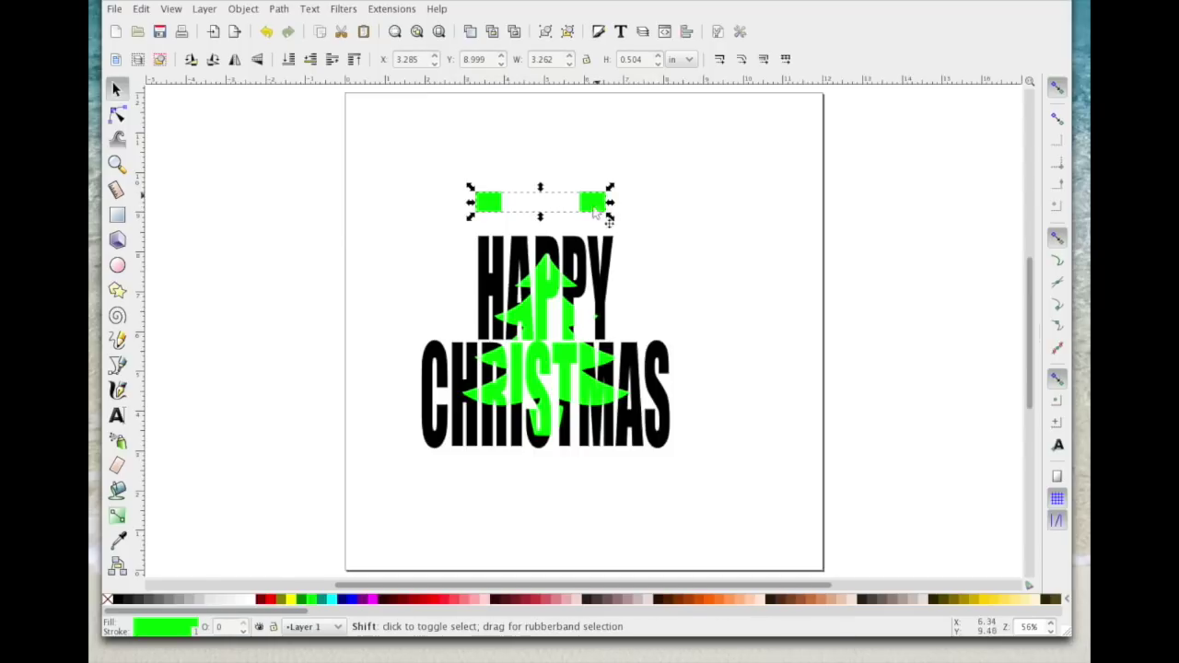
pyautogui.keyDown('shift'); pyautogui.click(527, 319); pyautogui.keyUp('shift')
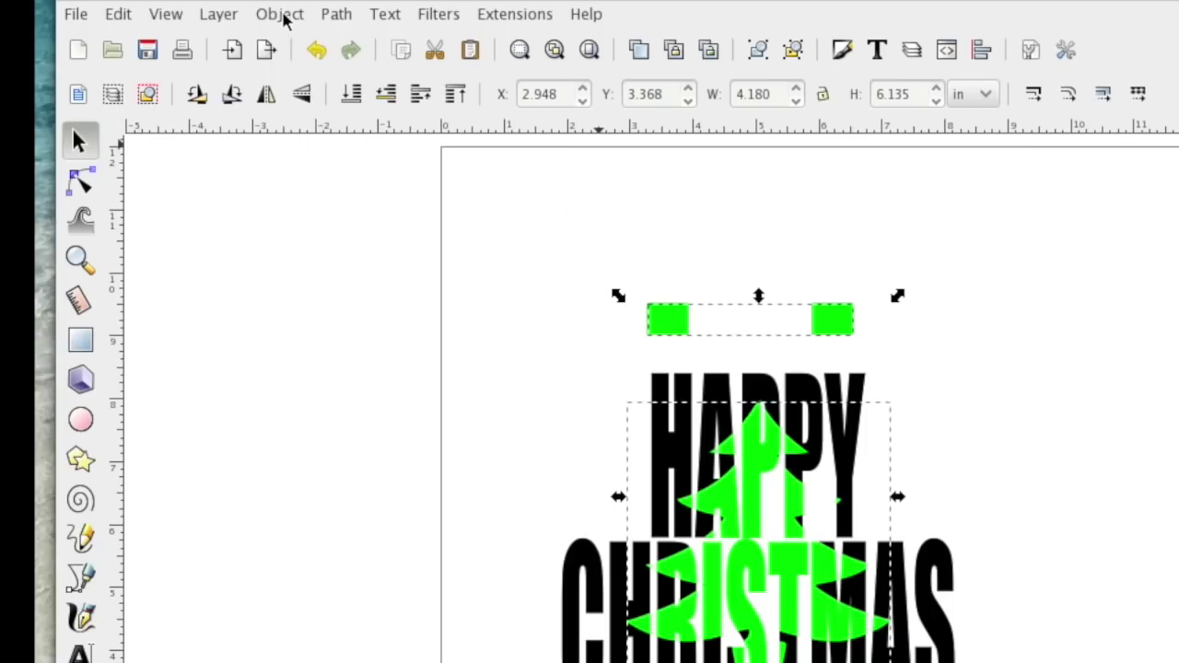
pyautogui.click(243, 8)
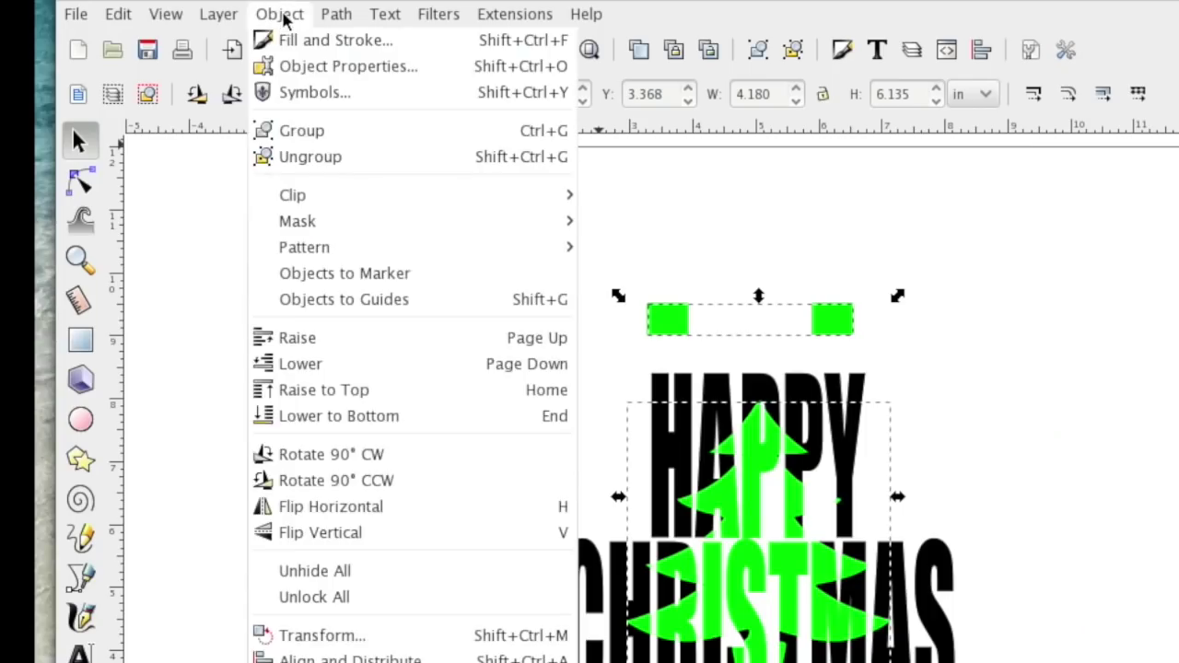
pyautogui.click(310, 137)
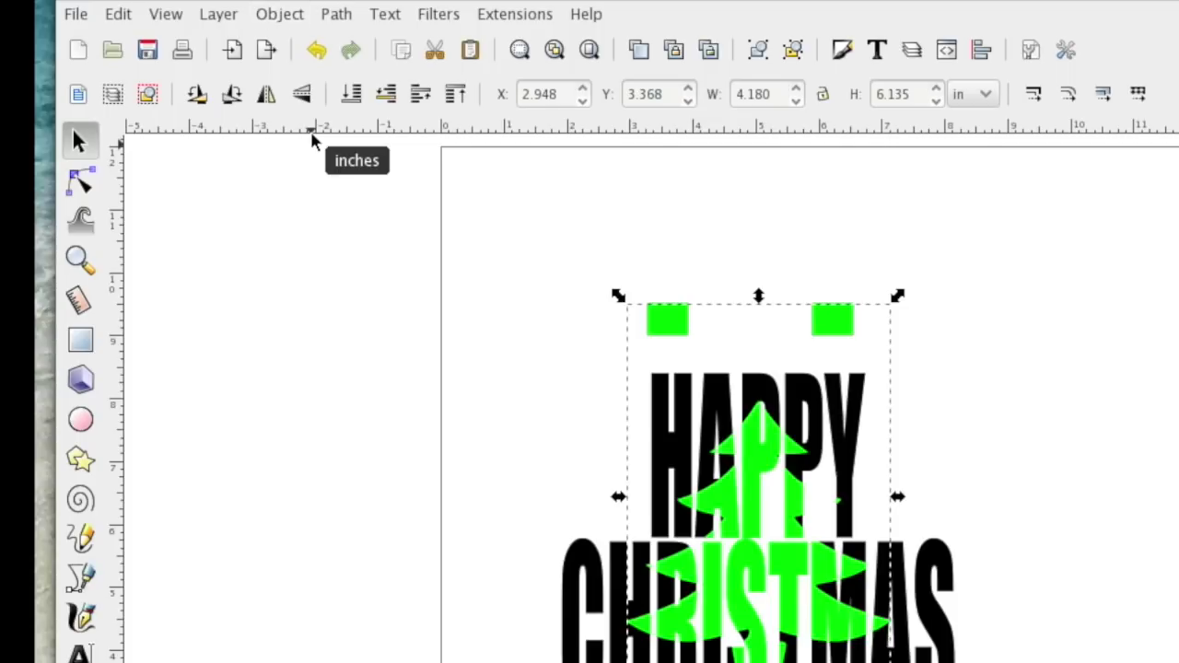
pyautogui.click(353, 103)
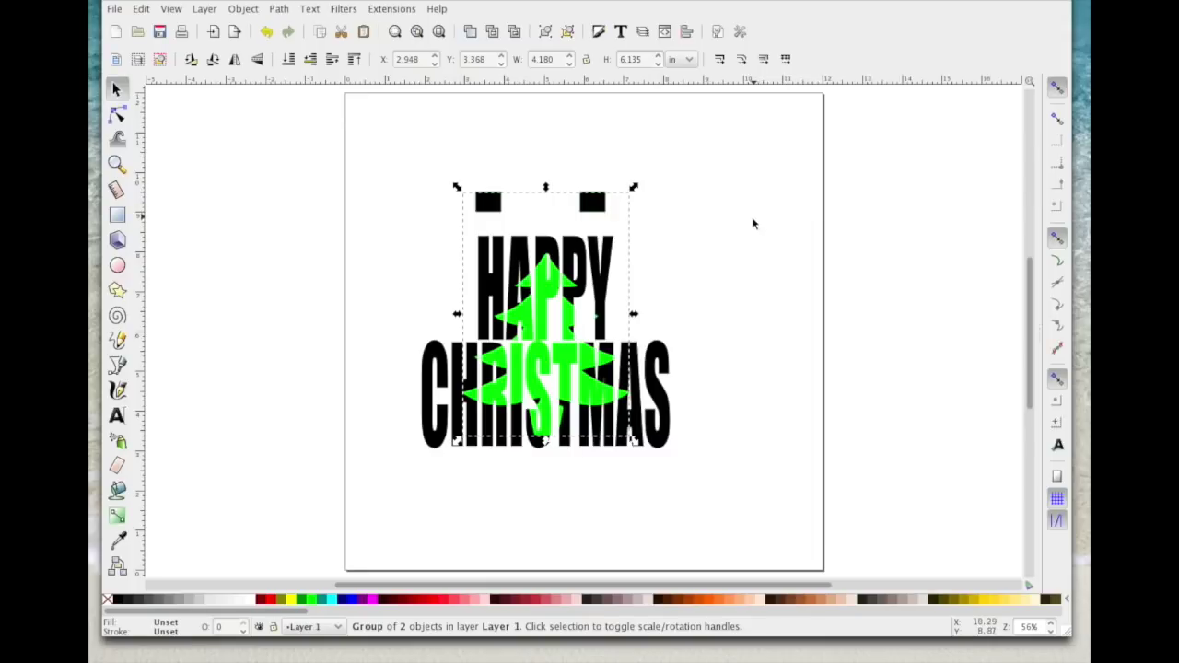
pyautogui.click(750, 224)
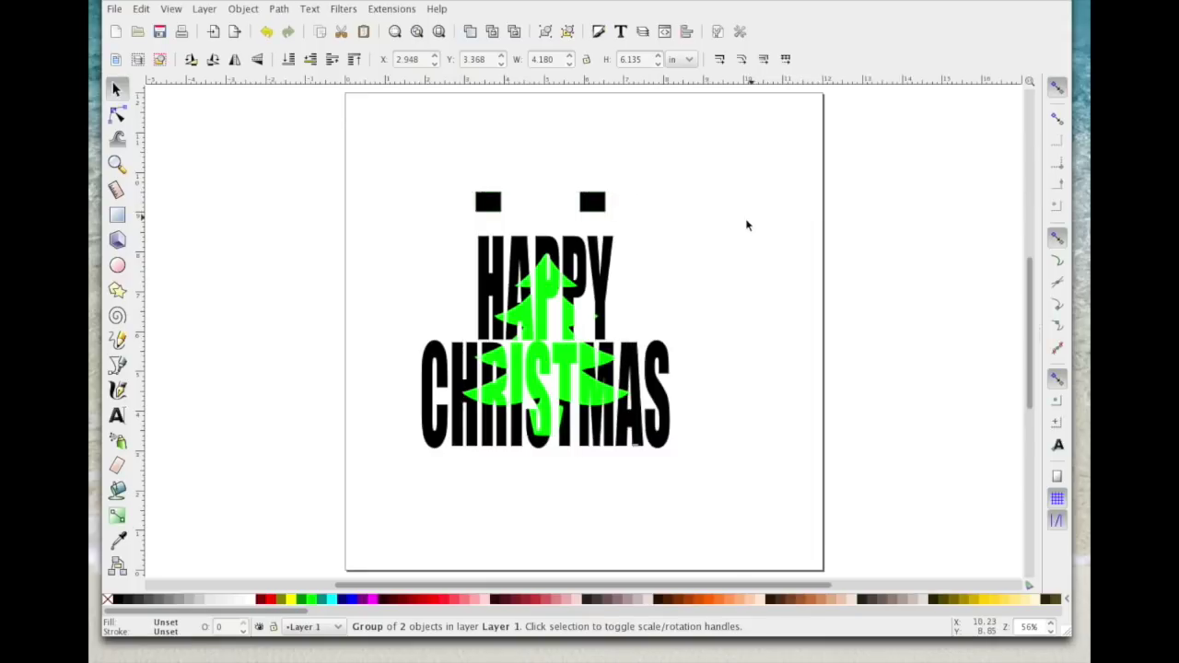
# Step: Group the black rectangles with the black HAPPY CHRISTMAS lettering and deselect the group
pyautogui.click(594, 204)
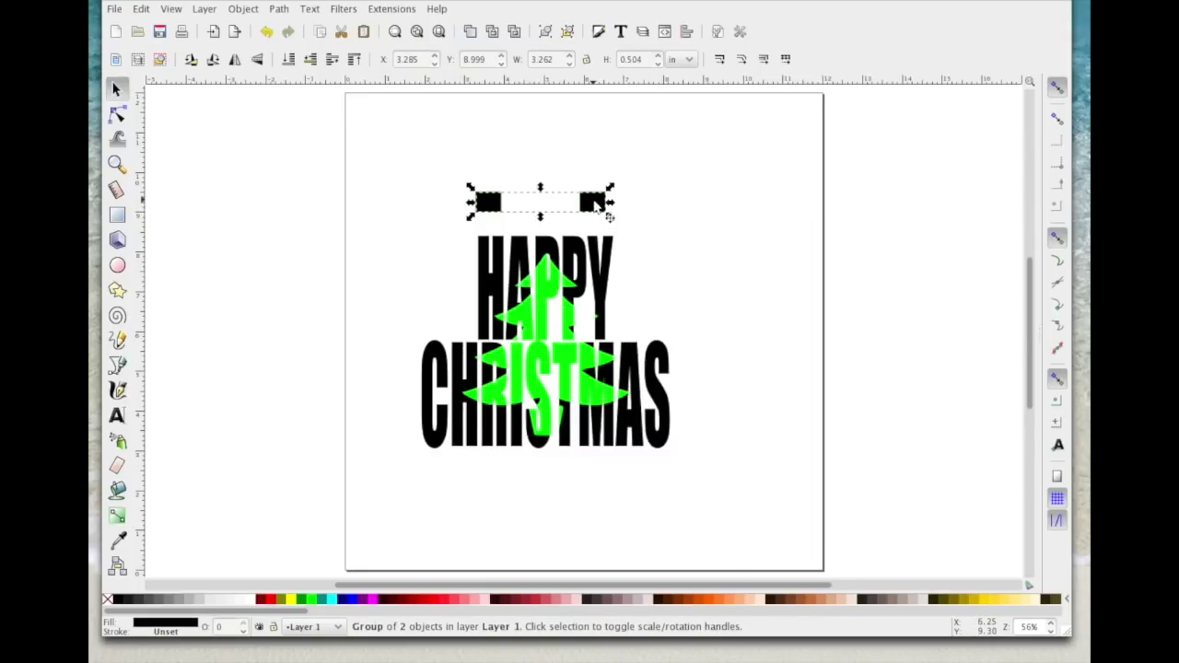
pyautogui.keyDown('shift'); pyautogui.click(496, 283); pyautogui.keyUp('shift')
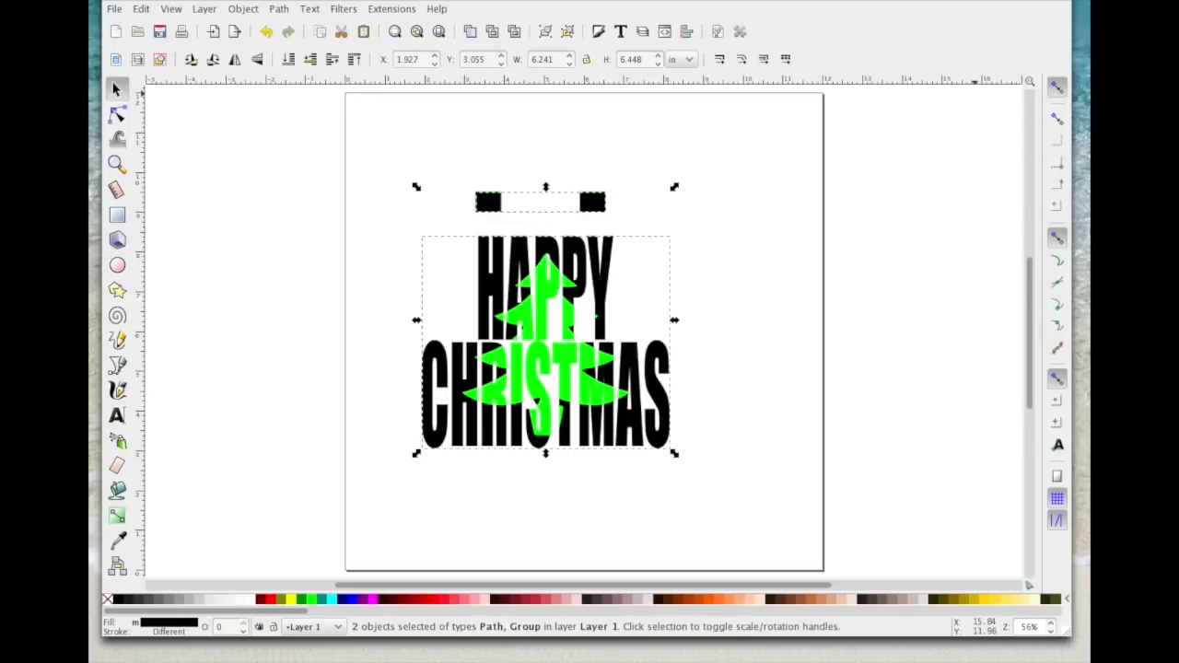
pyautogui.click(243, 8)
pyautogui.click(272, 82)
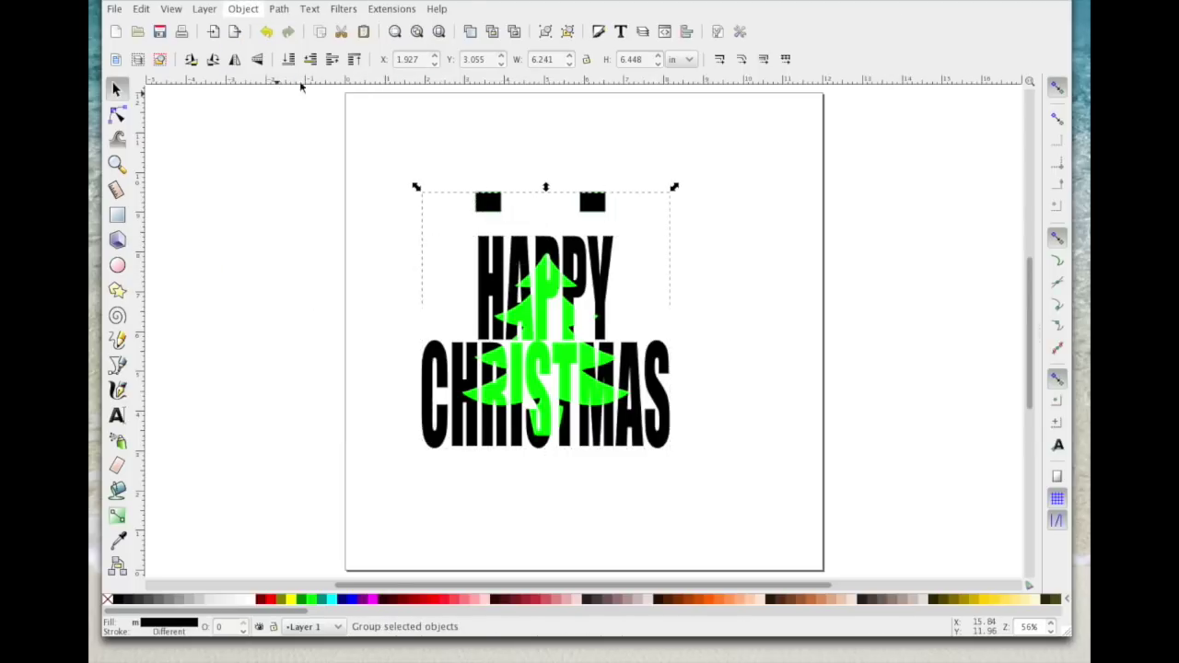
pyautogui.click(750, 197)
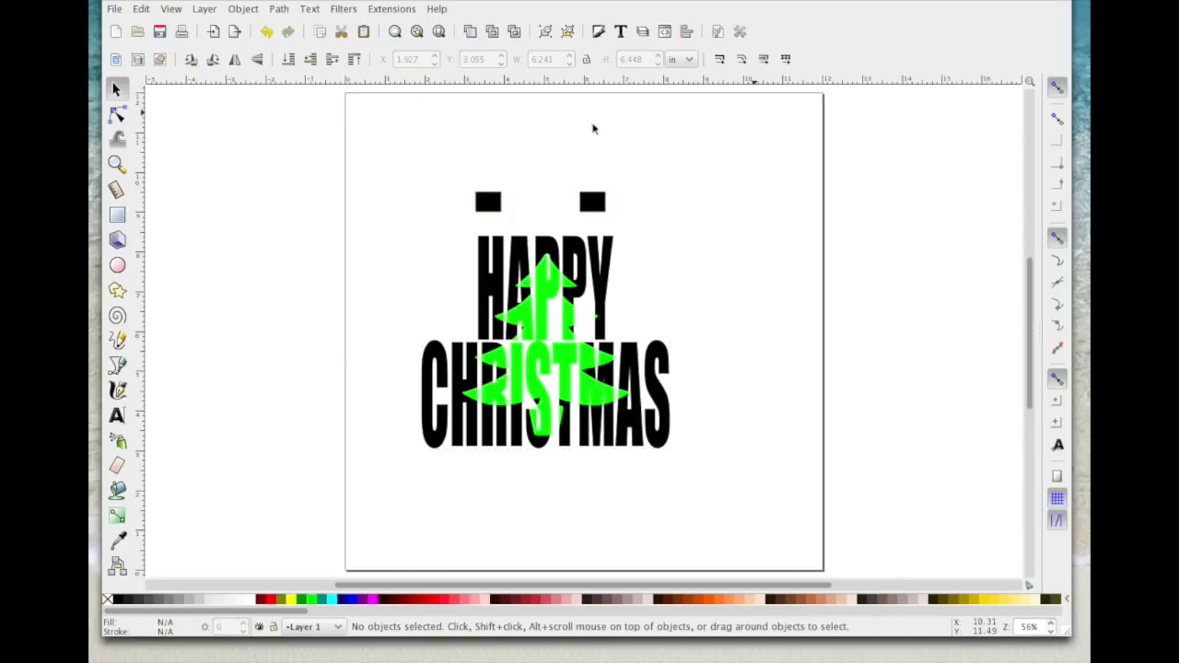
# Step: Try moving the black lettering group aside to separate it from the green group, and undo the move
pyautogui.click(600, 208)
pyautogui.moveTo(600, 207); pyautogui.dragTo(892, 206)
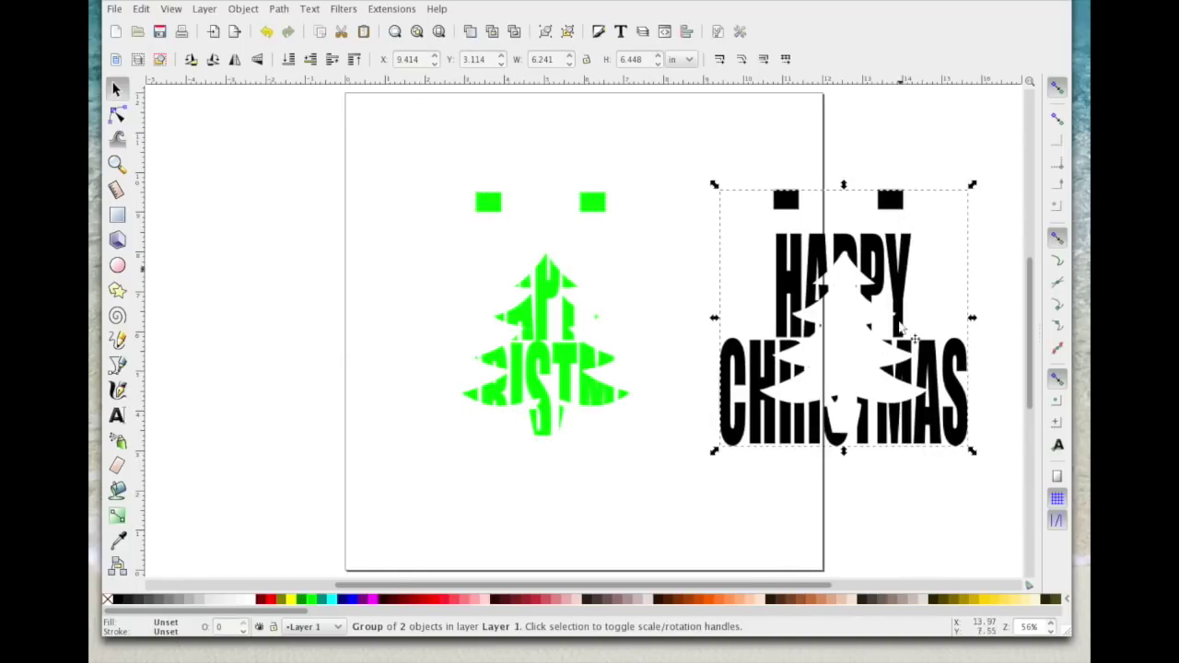
pyautogui.click(595, 207)
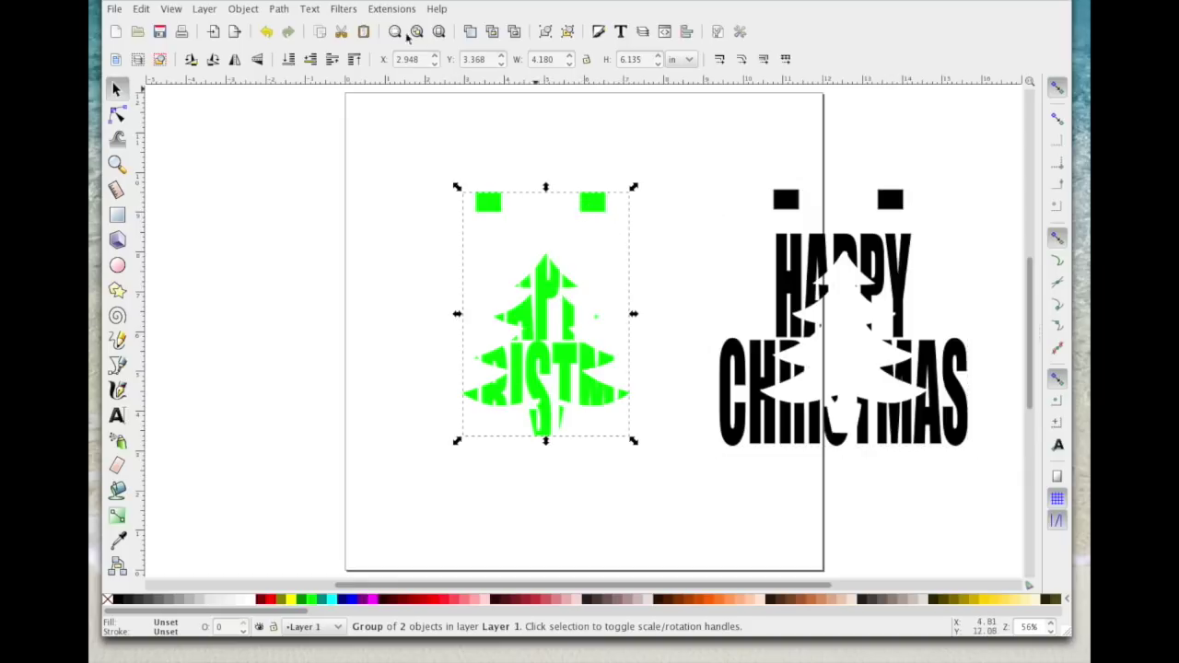
pyautogui.click(266, 32)
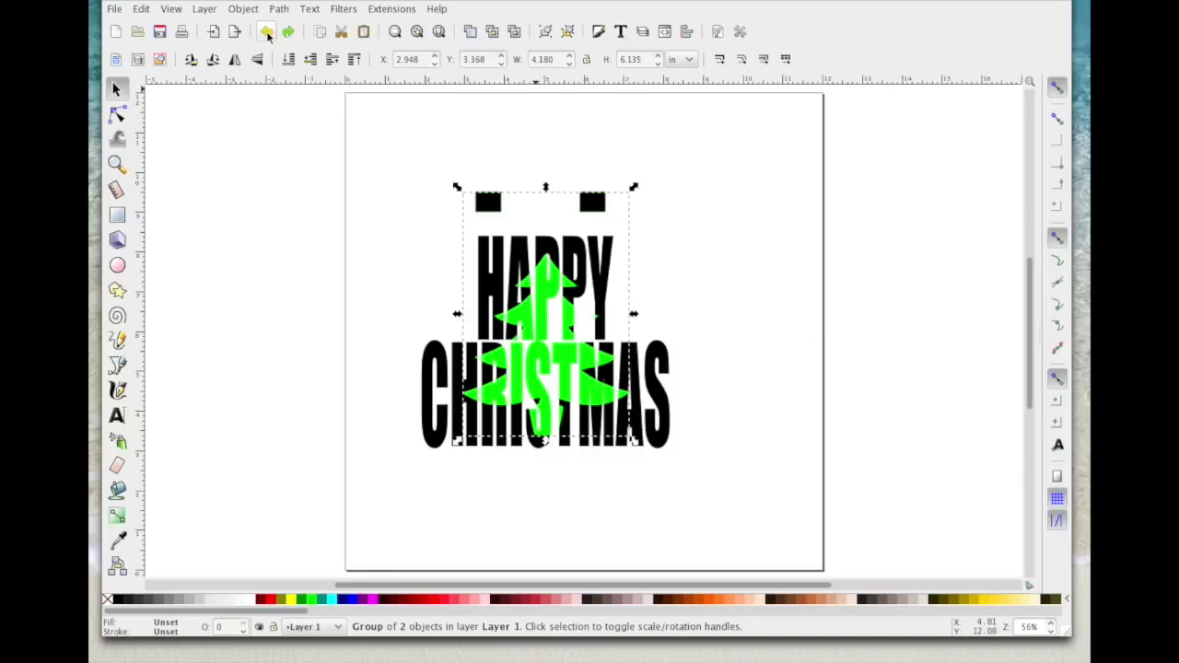
pyautogui.click(751, 284)
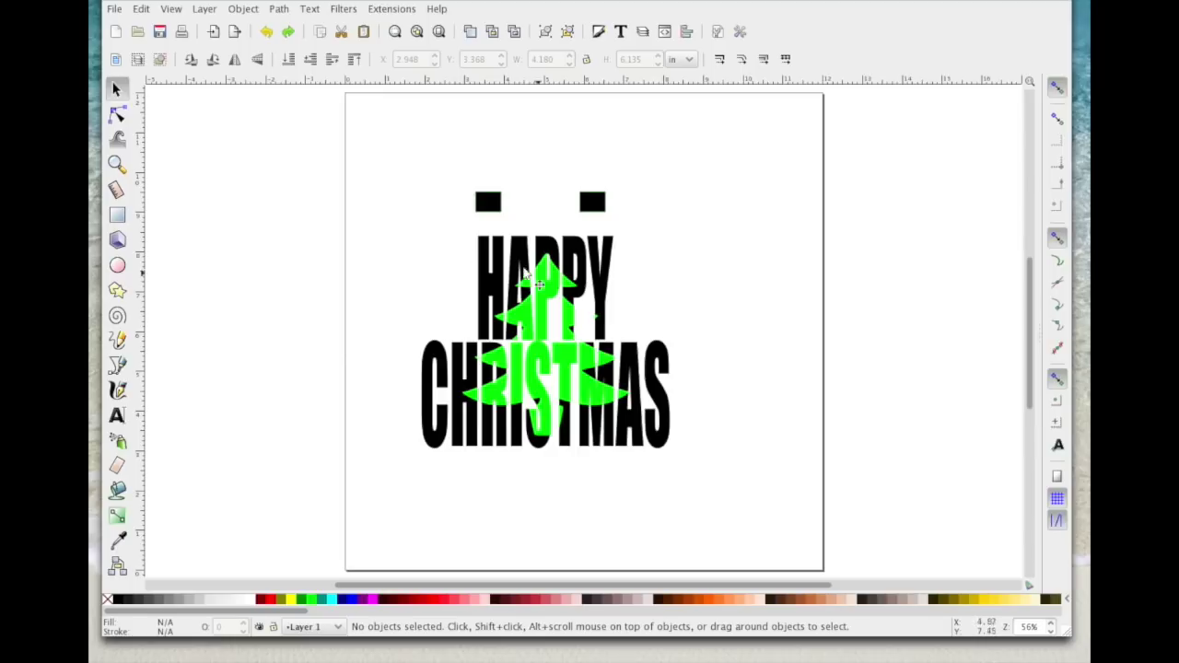
# Step: Try moving the green tree group off the page, away from the black lettering, and undo the move
pyautogui.click(599, 313)
pyautogui.moveTo(599, 313); pyautogui.dragTo(947, 303)
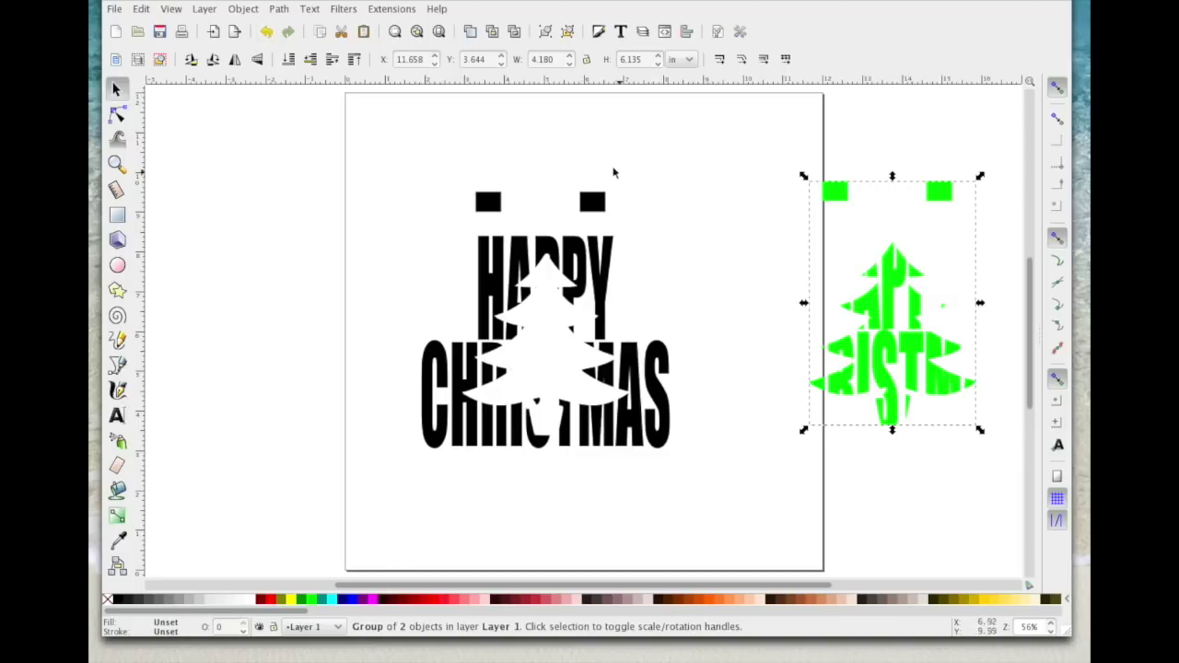
pyautogui.click(266, 31)
pyautogui.click(355, 176)
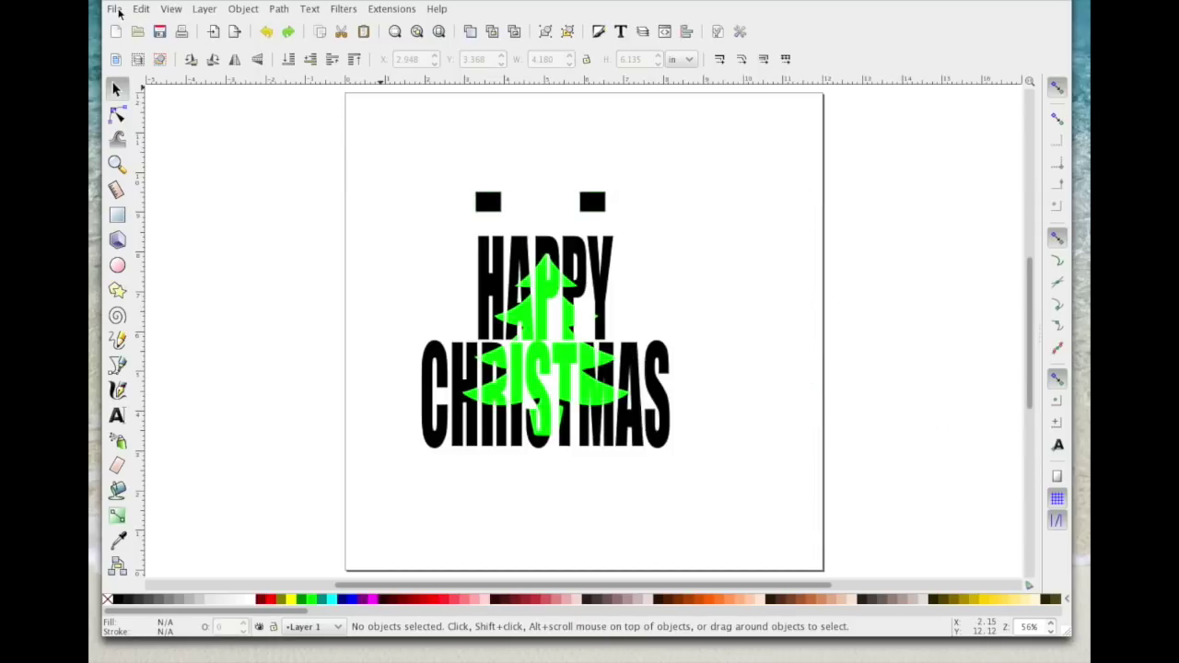
# Step: Save the drawing to the Desktop as tree knockout.svg in Plain SVG format
pyautogui.click(116, 10)
pyautogui.click(161, 127)
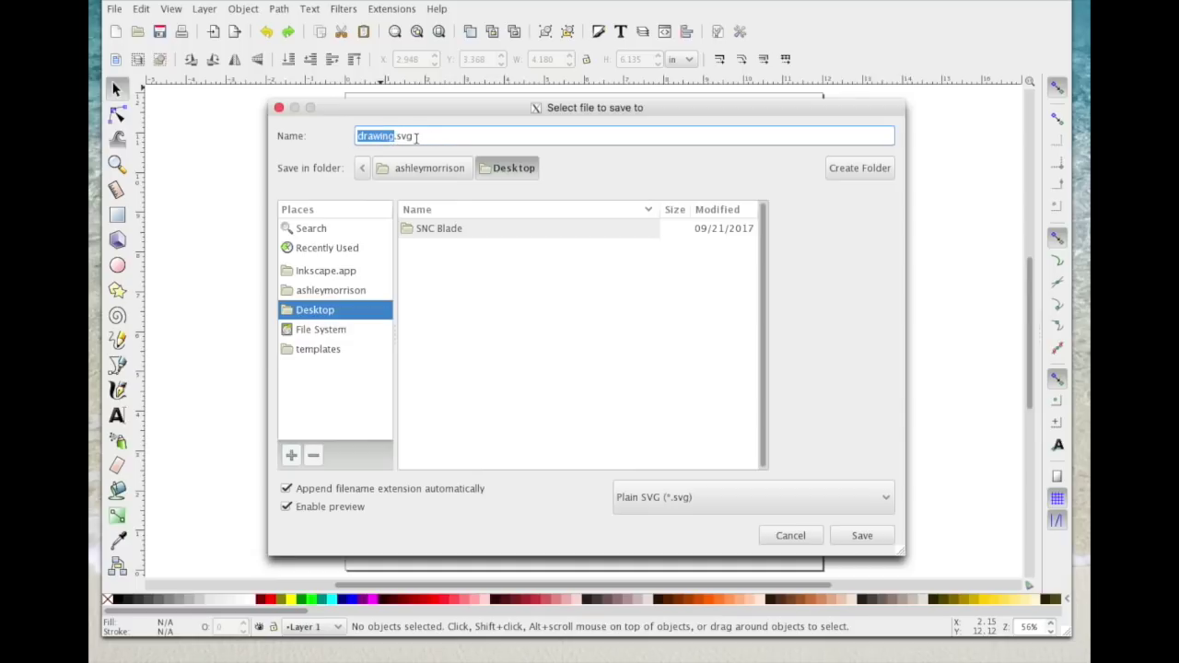
pyautogui.write('tree knockout')
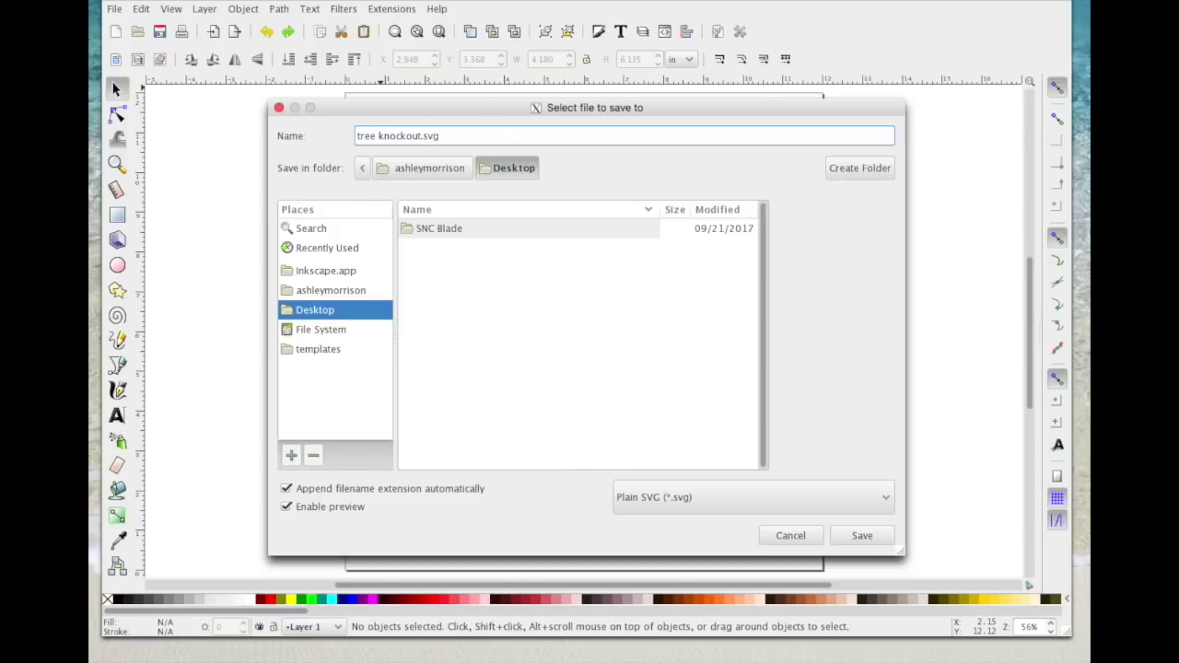
pyautogui.click(723, 506)
pyautogui.click(717, 506)
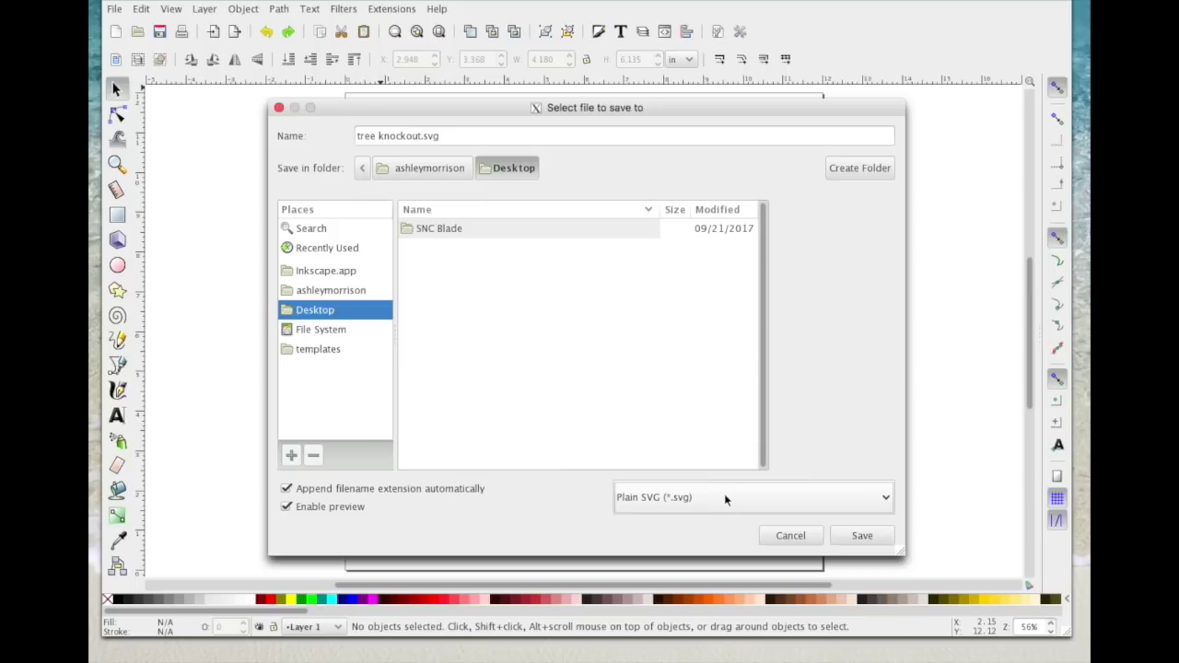
pyautogui.click(870, 539)
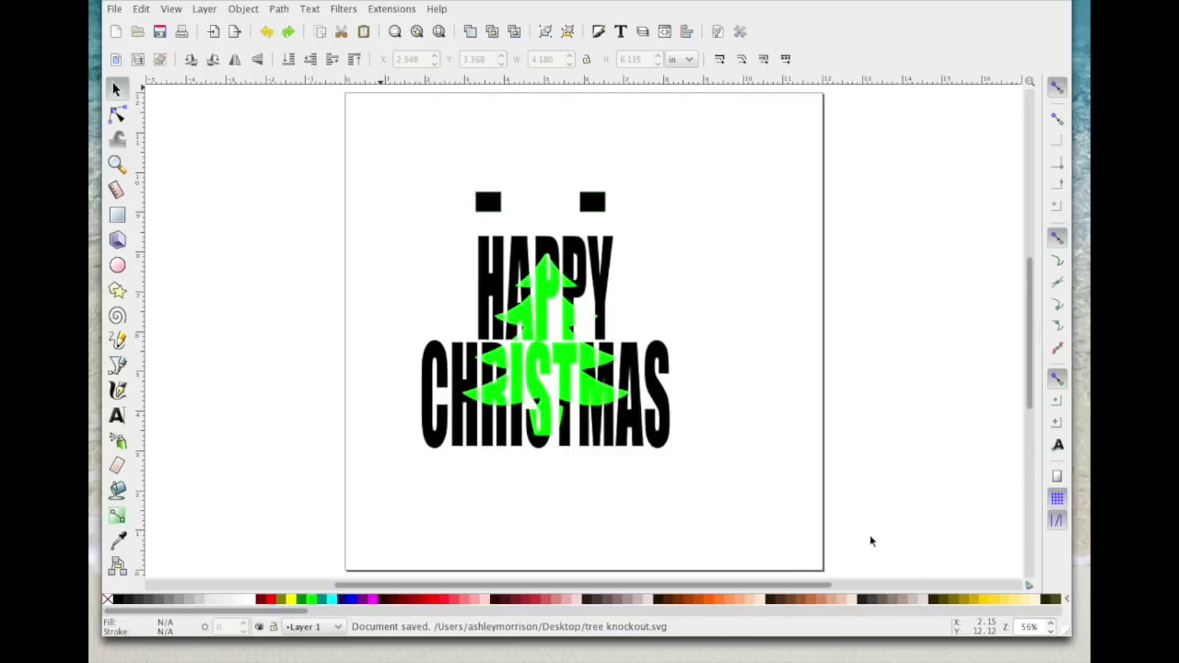
# Step: Save another version of the drawing to the Desktop as tree knockout1.svg in Inkscape SVG format
pyautogui.click(120, 11)
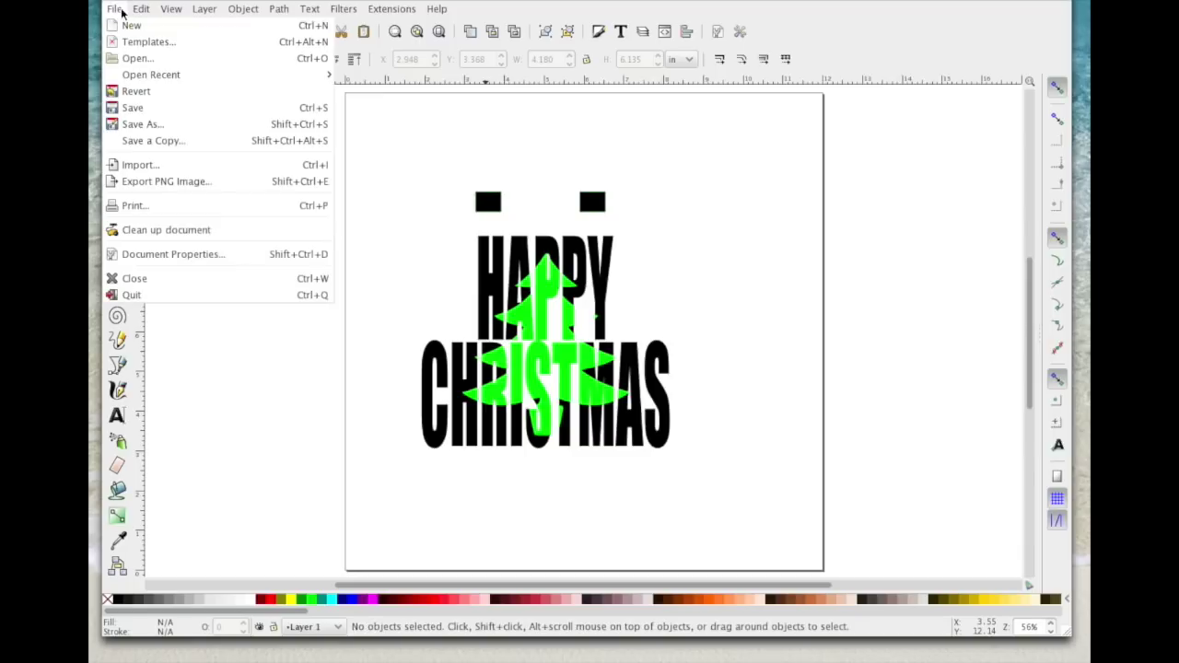
pyautogui.click(154, 124)
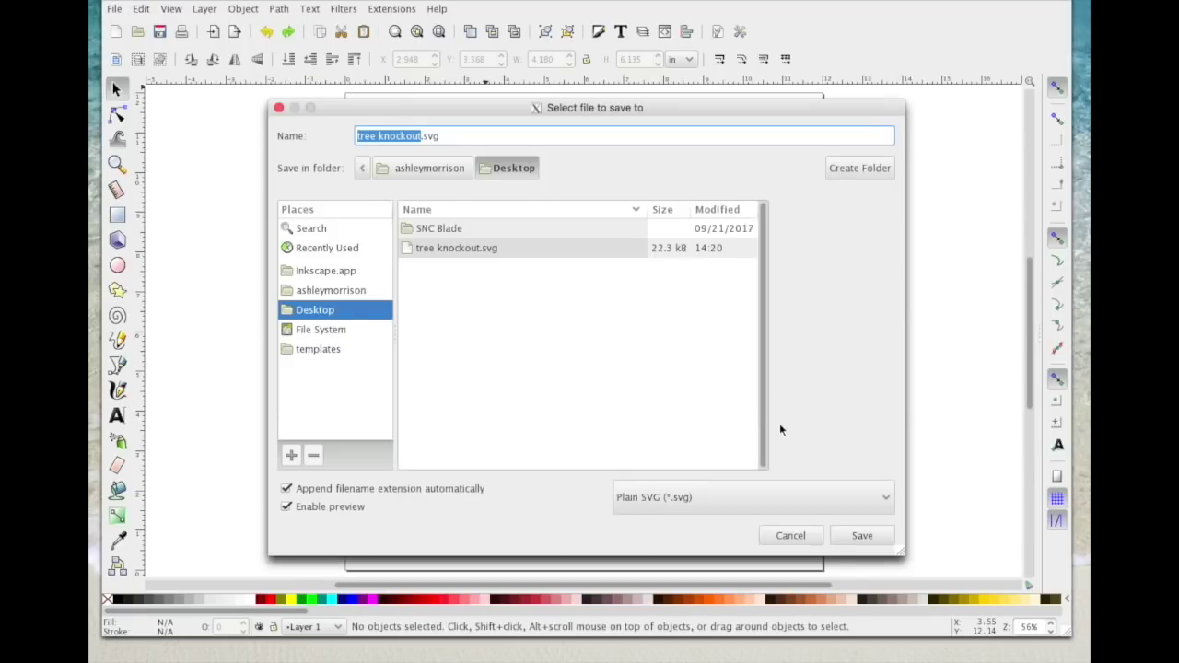
pyautogui.click(838, 500)
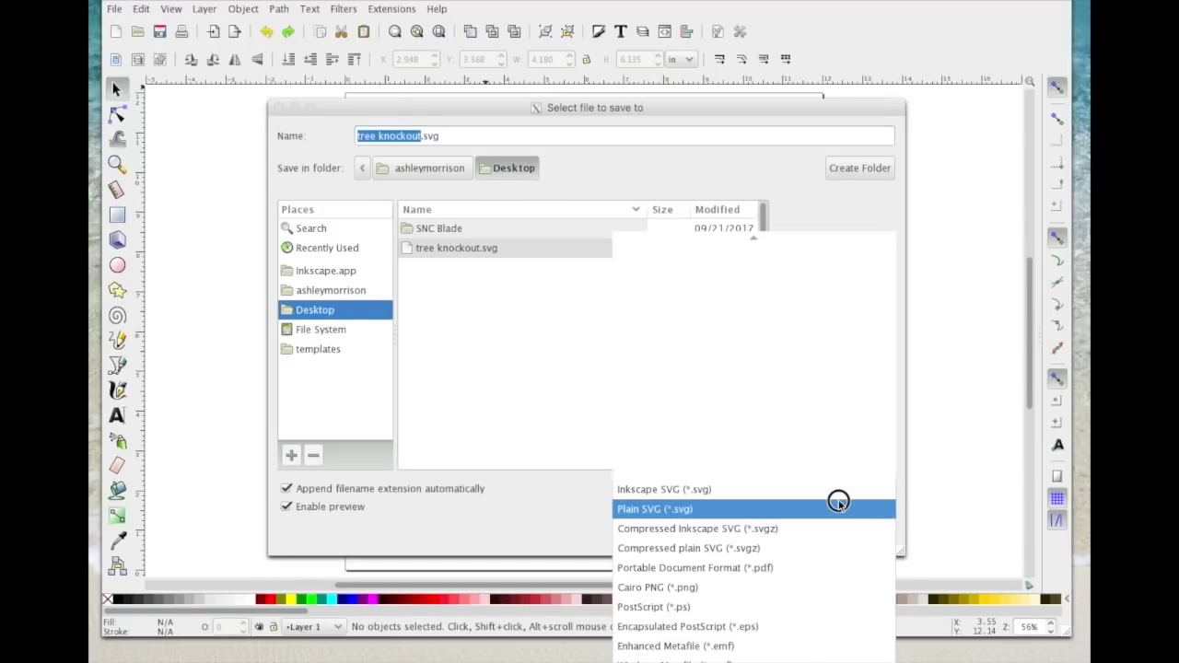
pyautogui.click(770, 488)
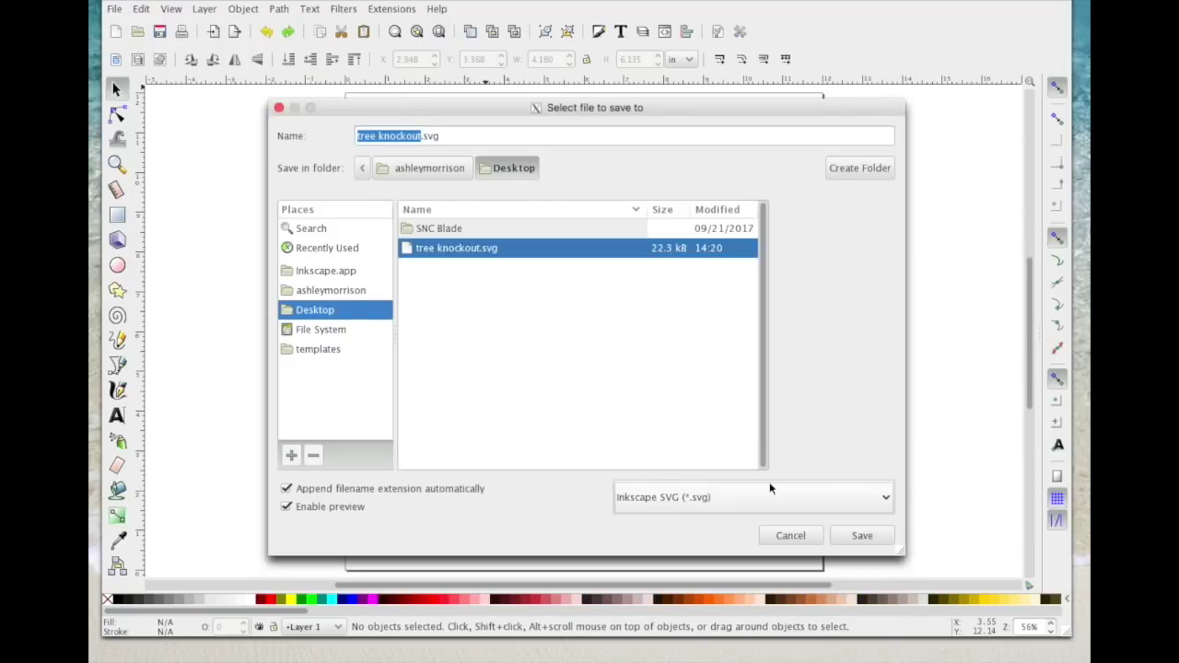
pyautogui.click(868, 536)
pyautogui.press('Escape')
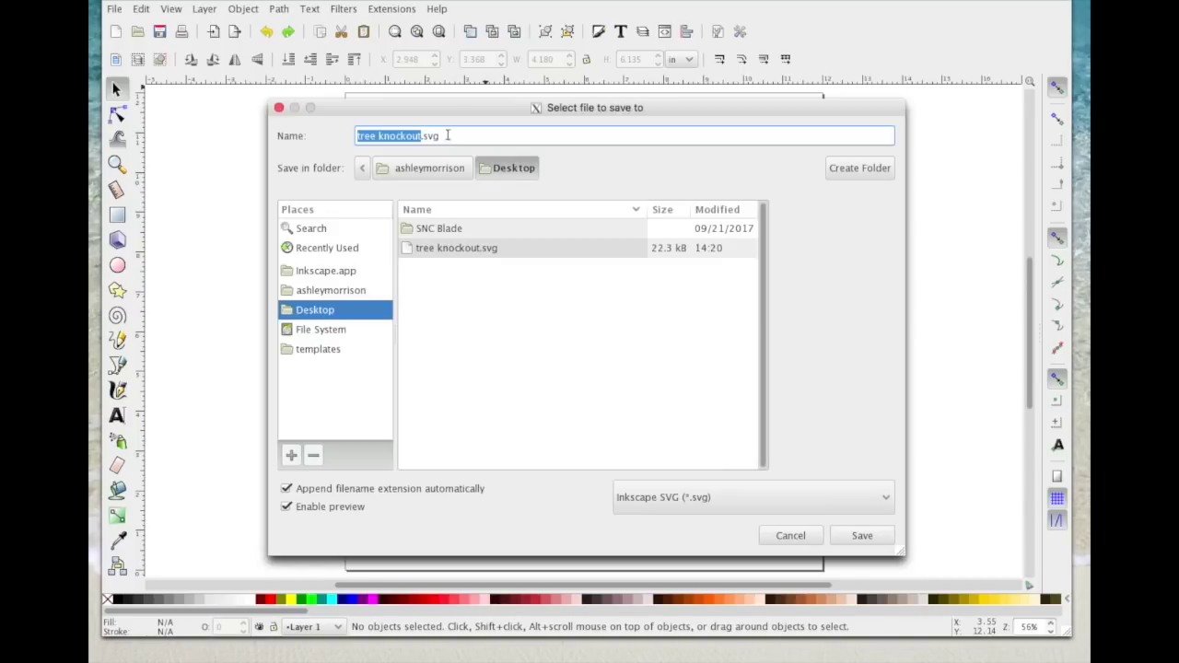
pyautogui.click(422, 136)
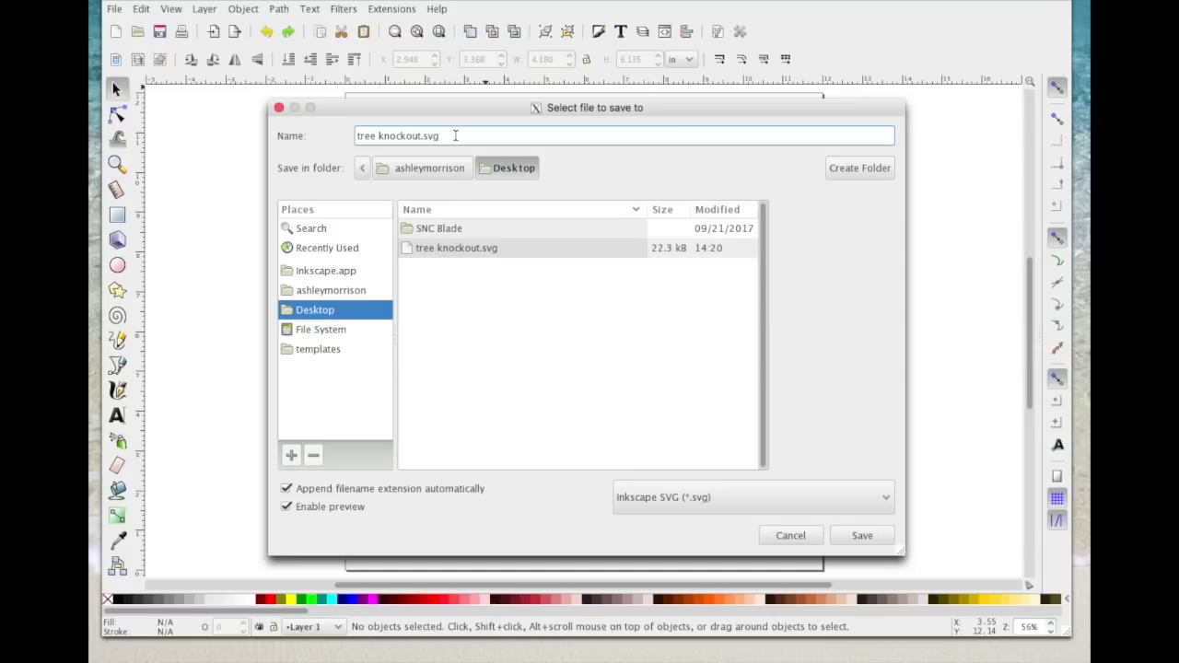
pyautogui.write('1')
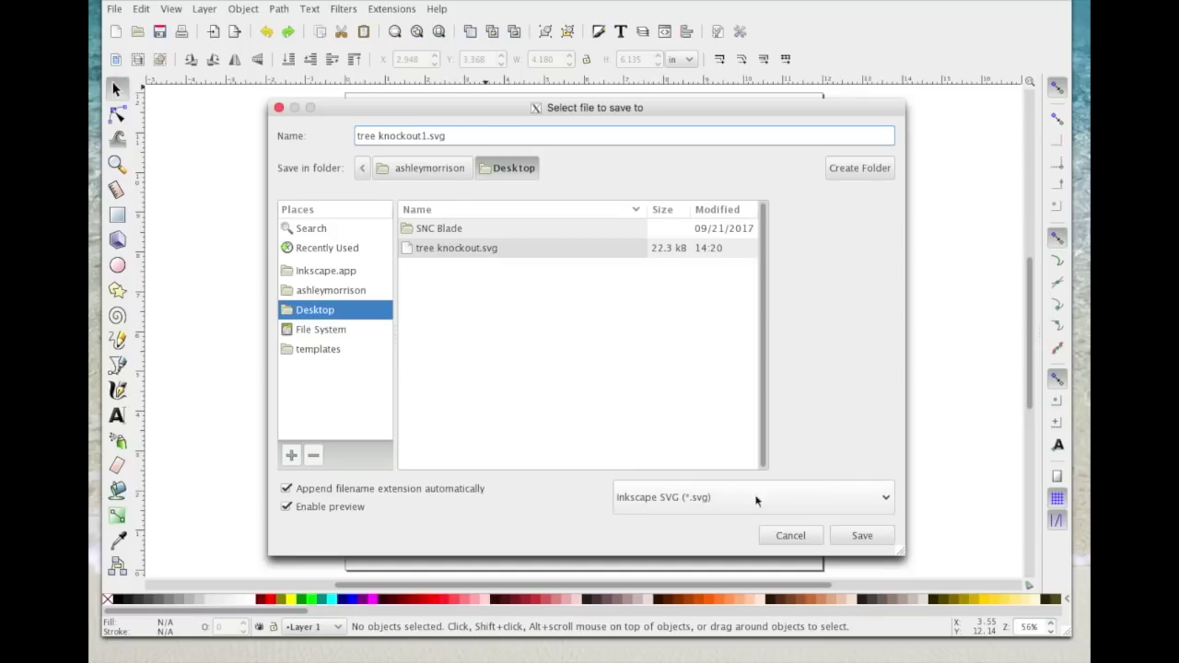
pyautogui.click(870, 534)
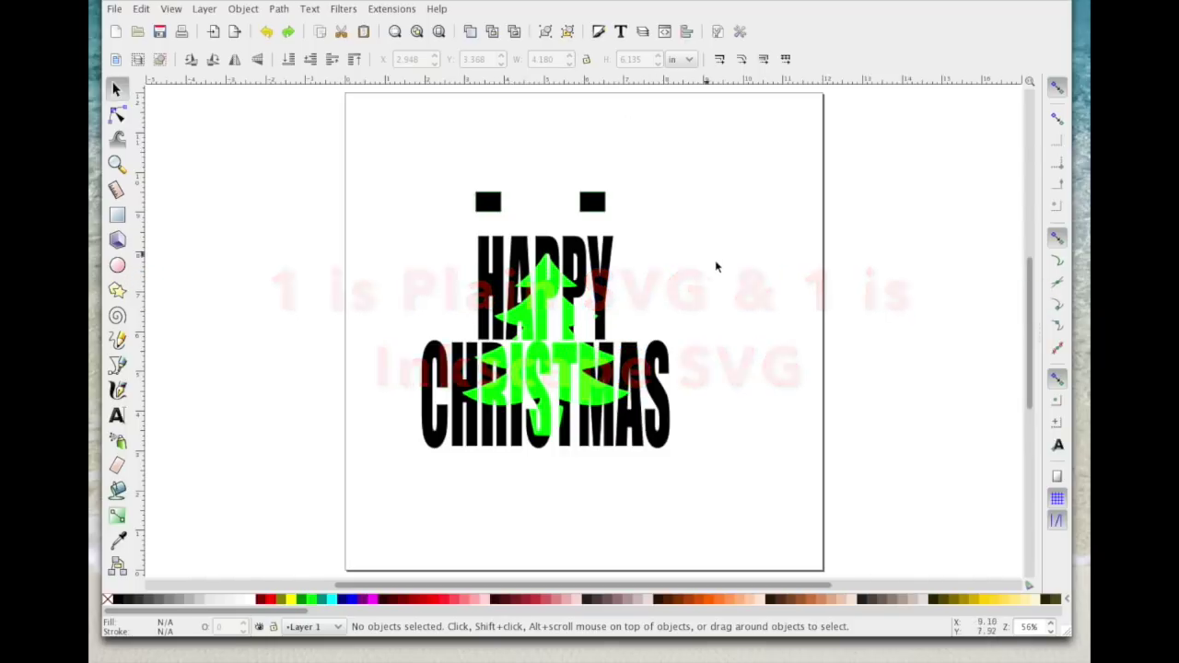
# Step: Move the green tree group and the black lettering group apart so they sit side by side, and deselect them
pyautogui.click(554, 275)
pyautogui.moveTo(584, 284); pyautogui.dragTo(795, 283)
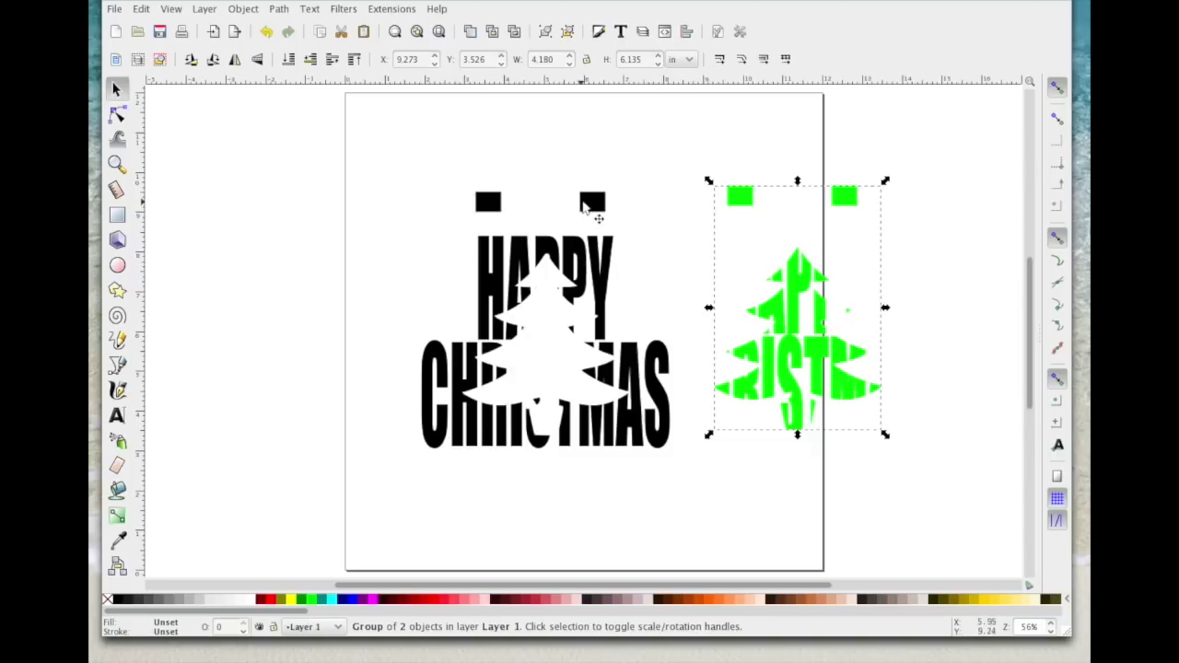
pyautogui.moveTo(504, 161); pyautogui.dragTo(479, 144)
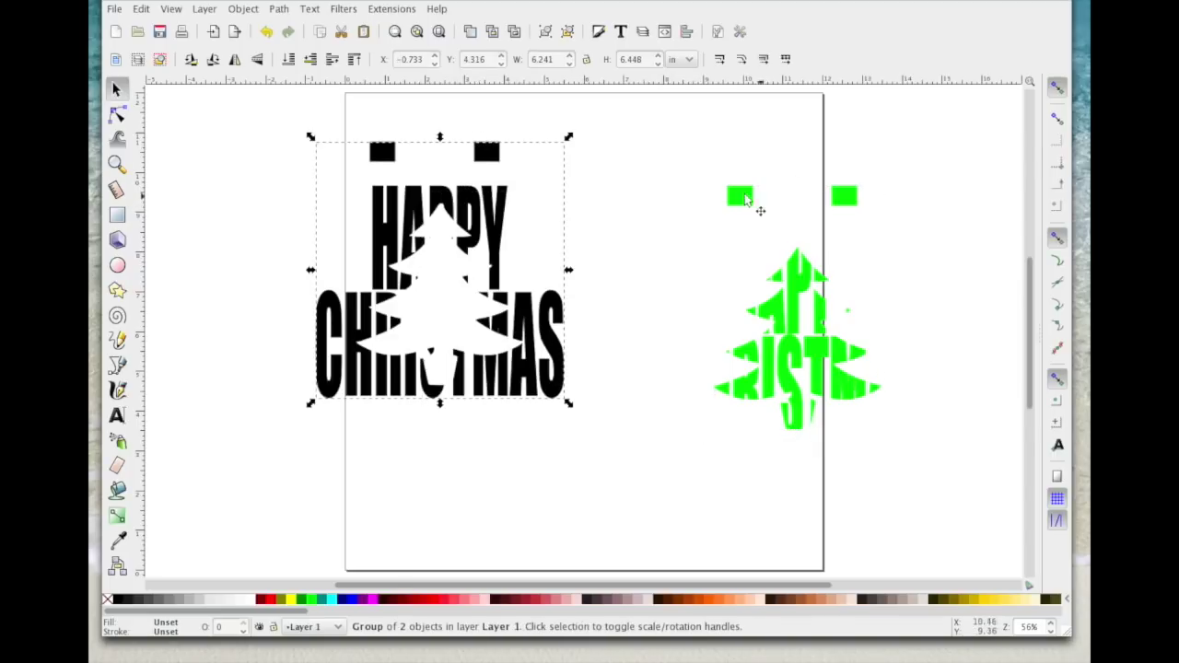
pyautogui.moveTo(654, 193); pyautogui.dragTo(645, 190)
pyautogui.click(526, 150)
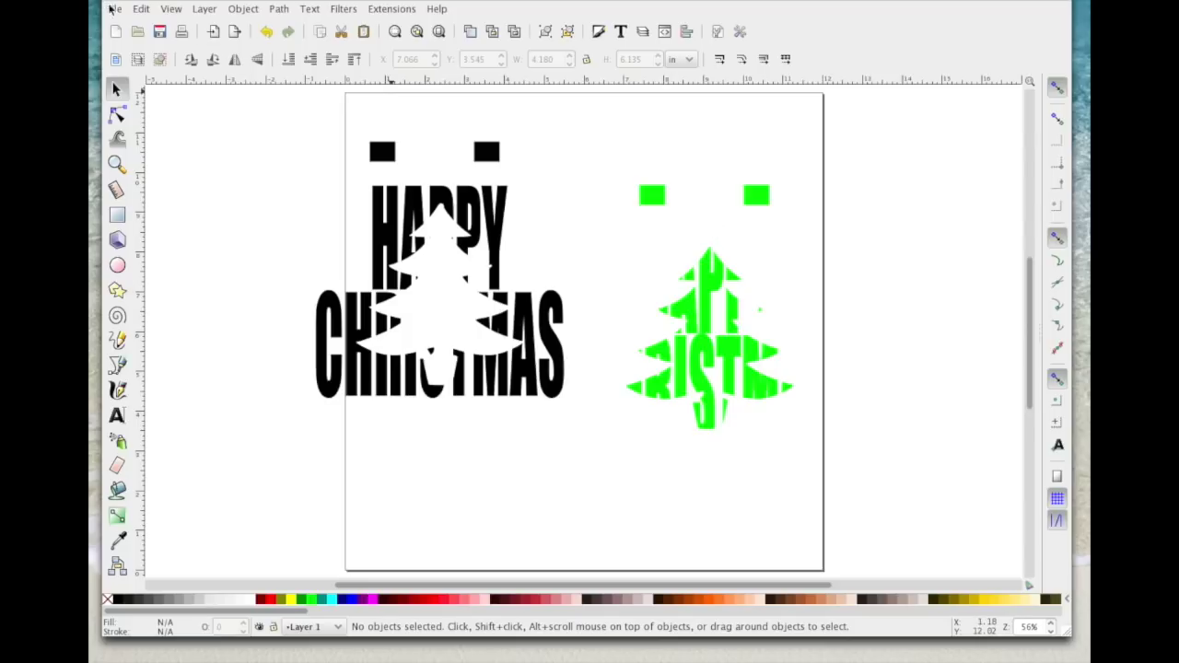
# Step: Switch to ScanNCut Canvas in the browser and import tree knockout.svg from the Desktop onto the mat
pyautogui.click(112, 9)
pyautogui.click(378, 219)
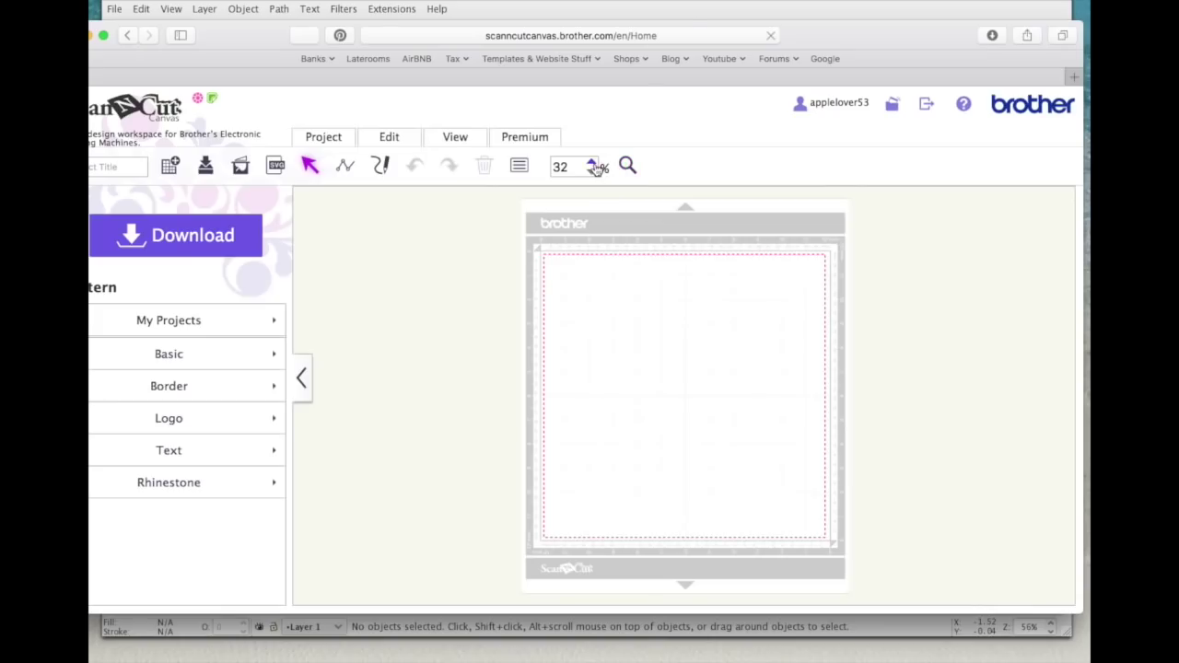
pyautogui.click(595, 163)
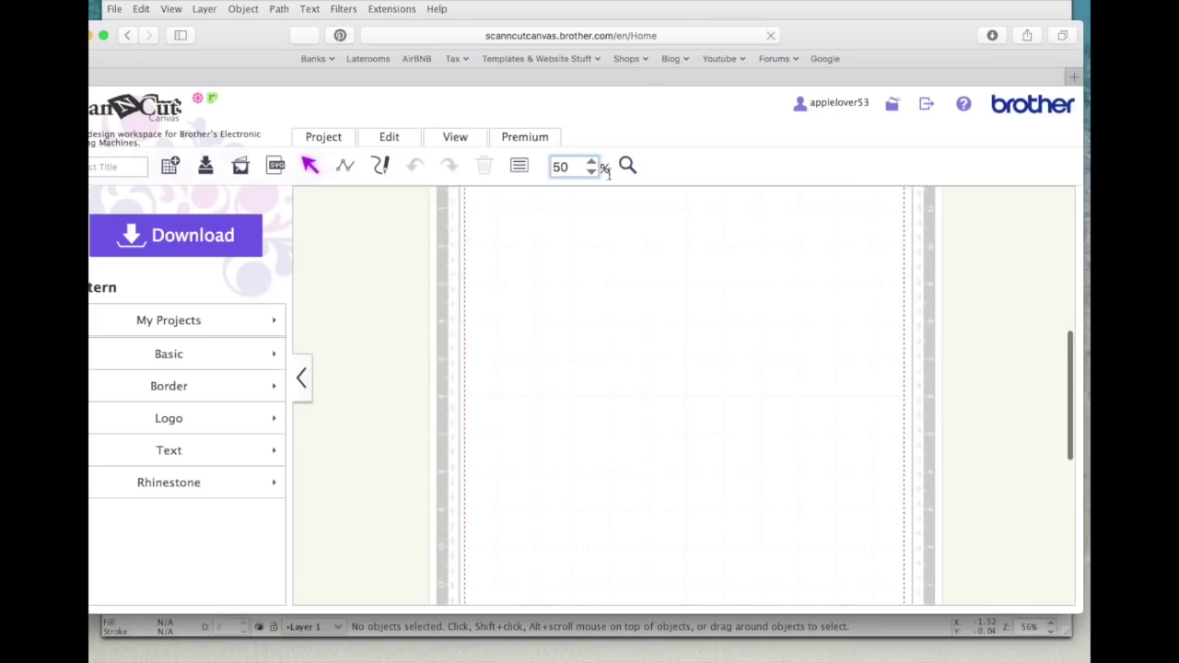
pyautogui.click(596, 172)
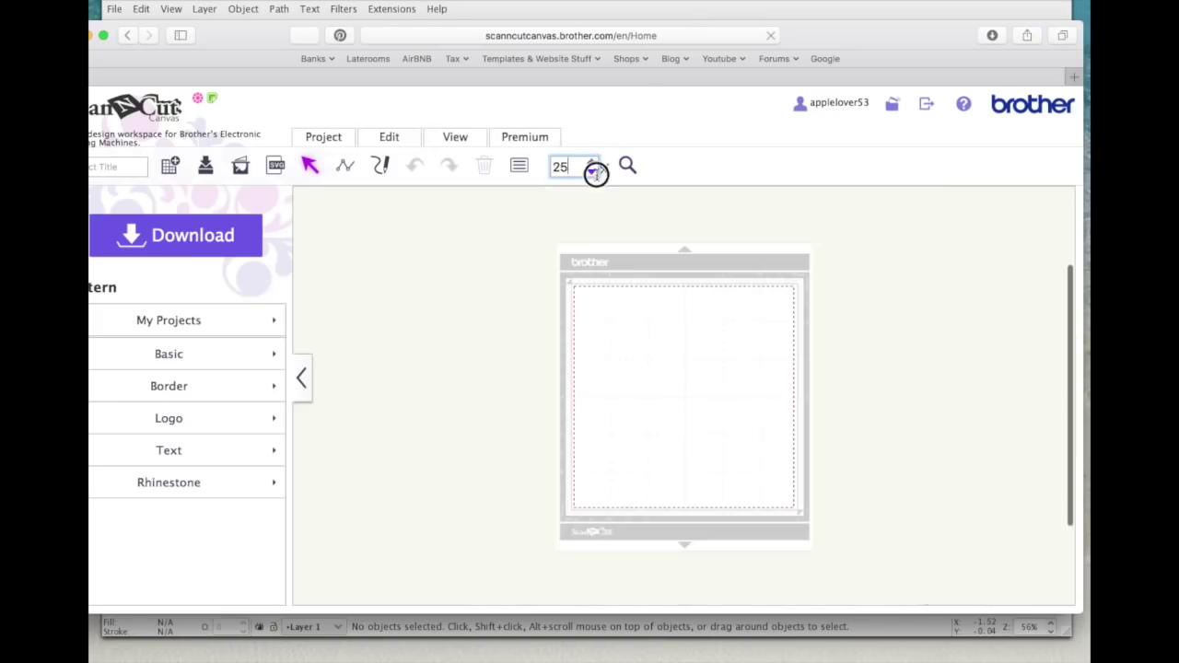
pyautogui.click(276, 167)
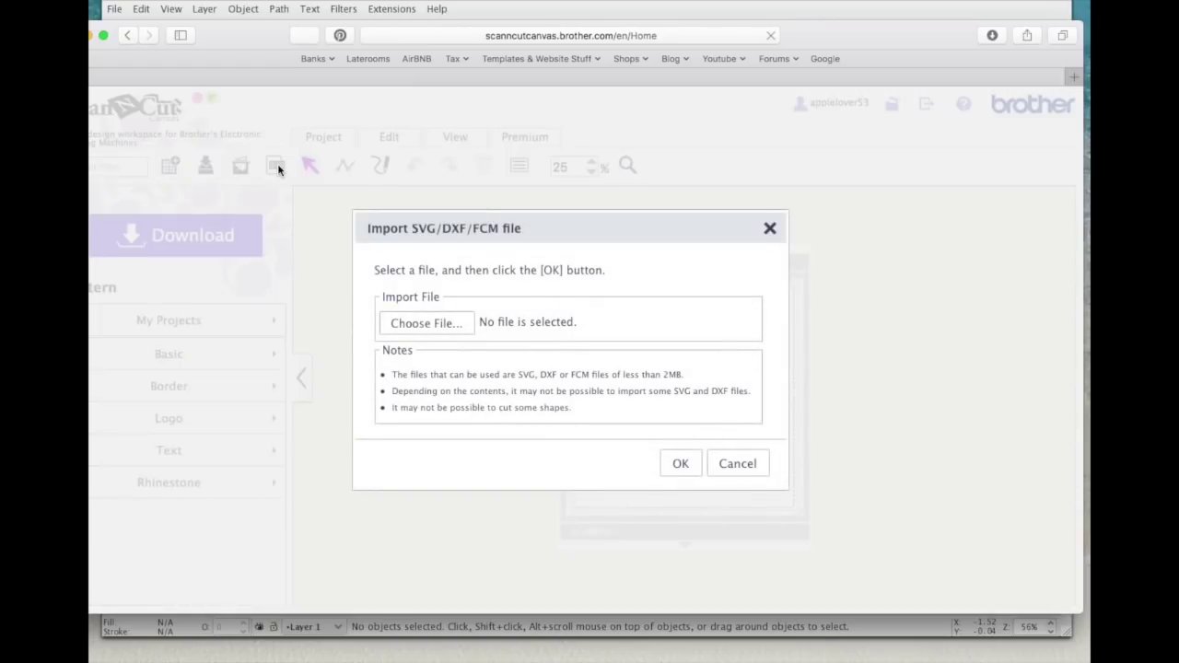
pyautogui.click(439, 333)
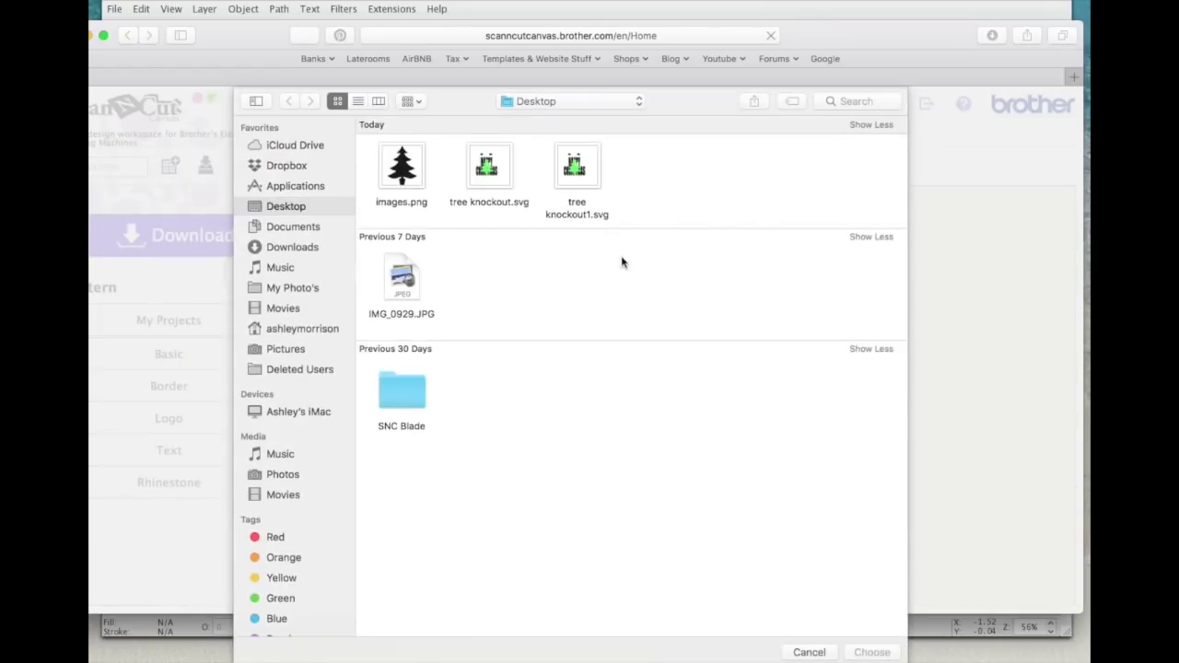
pyautogui.click(485, 164)
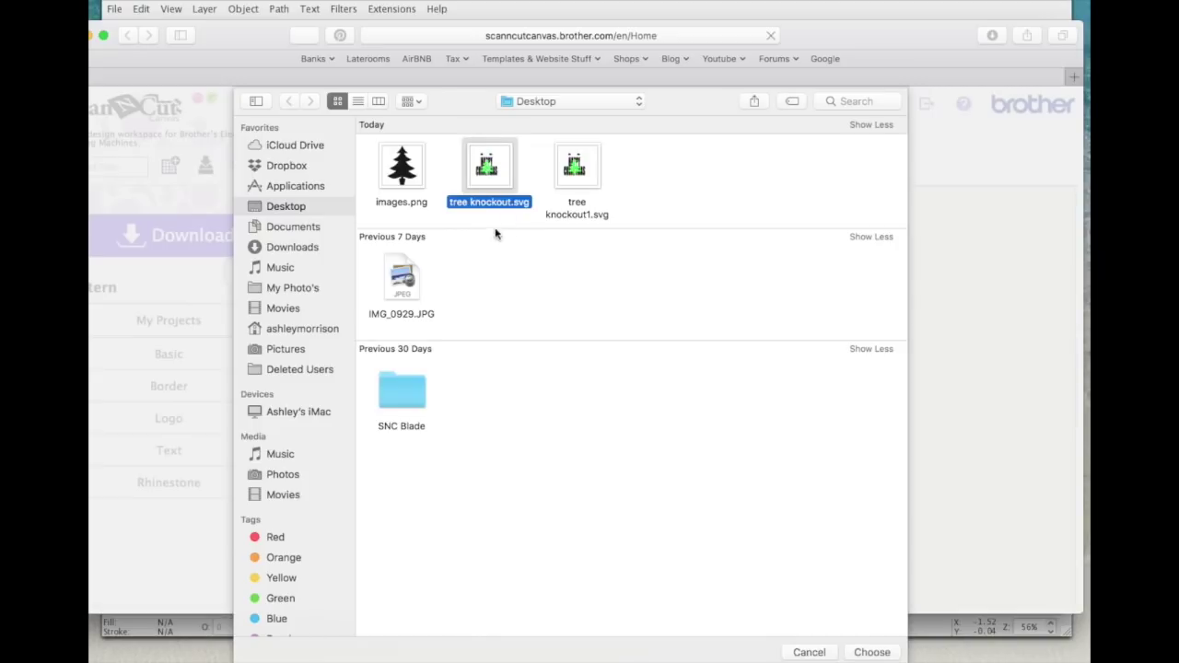
pyautogui.click(877, 653)
pyautogui.click(681, 463)
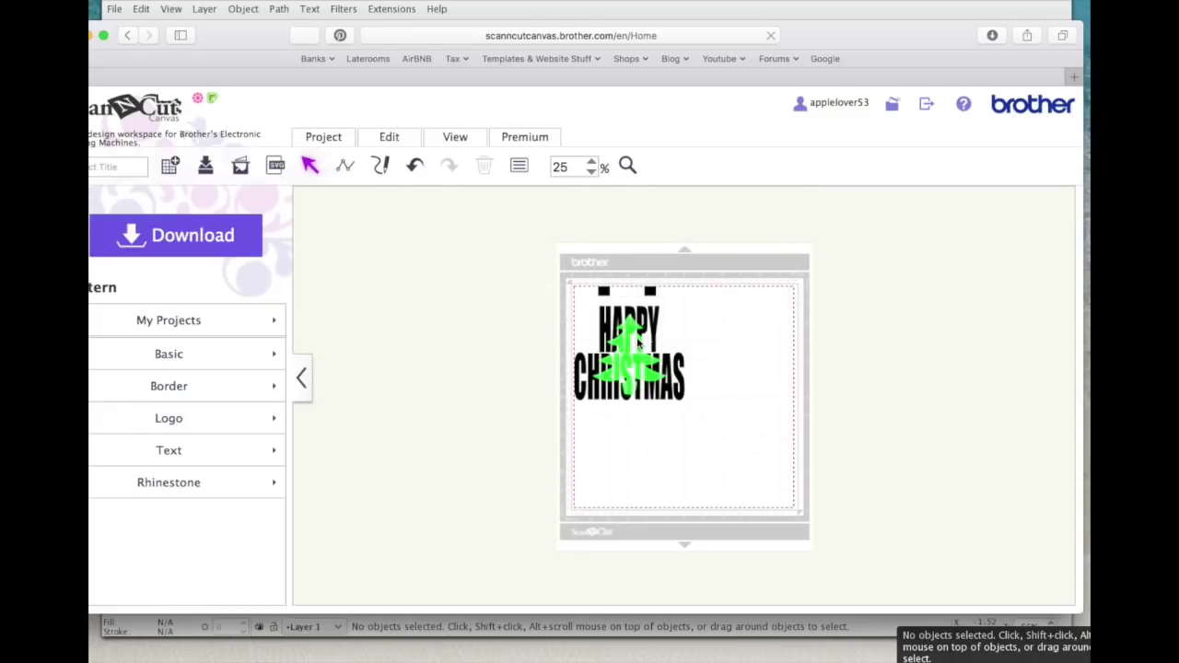
# Step: Try moving the green tree to the mat's right edge and one black rectangle aside, and undo the rectangle move
pyautogui.moveTo(640, 339); pyautogui.dragTo(811, 334)
pyautogui.moveTo(650, 291); pyautogui.dragTo(722, 276)
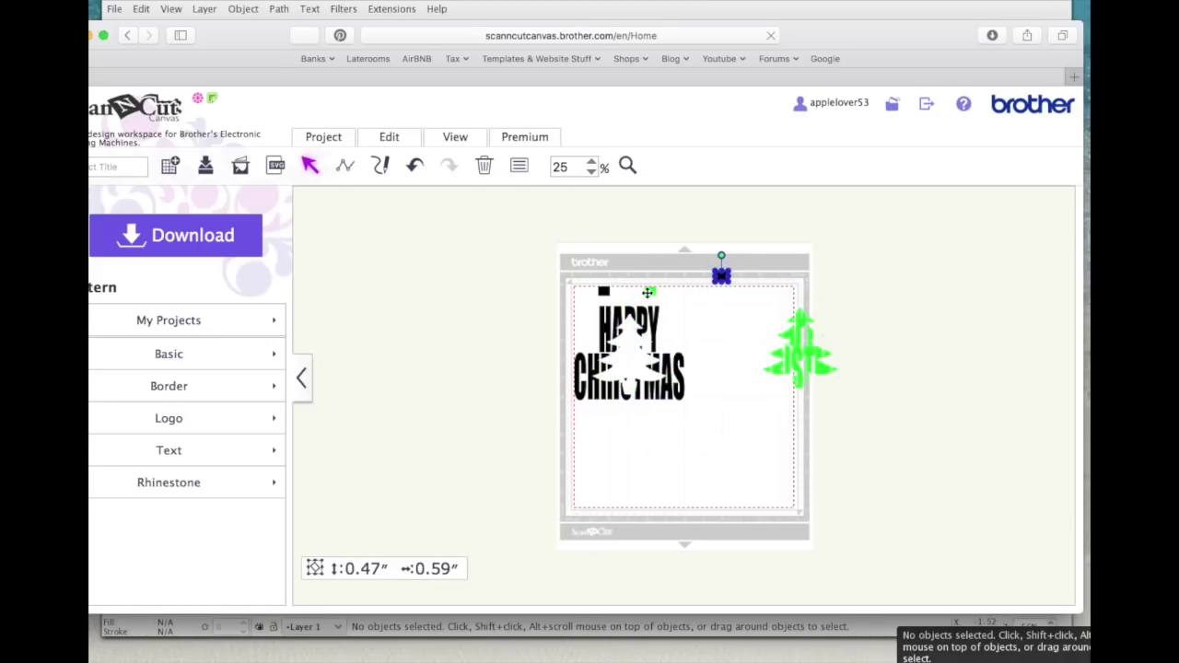
pyautogui.click(414, 166)
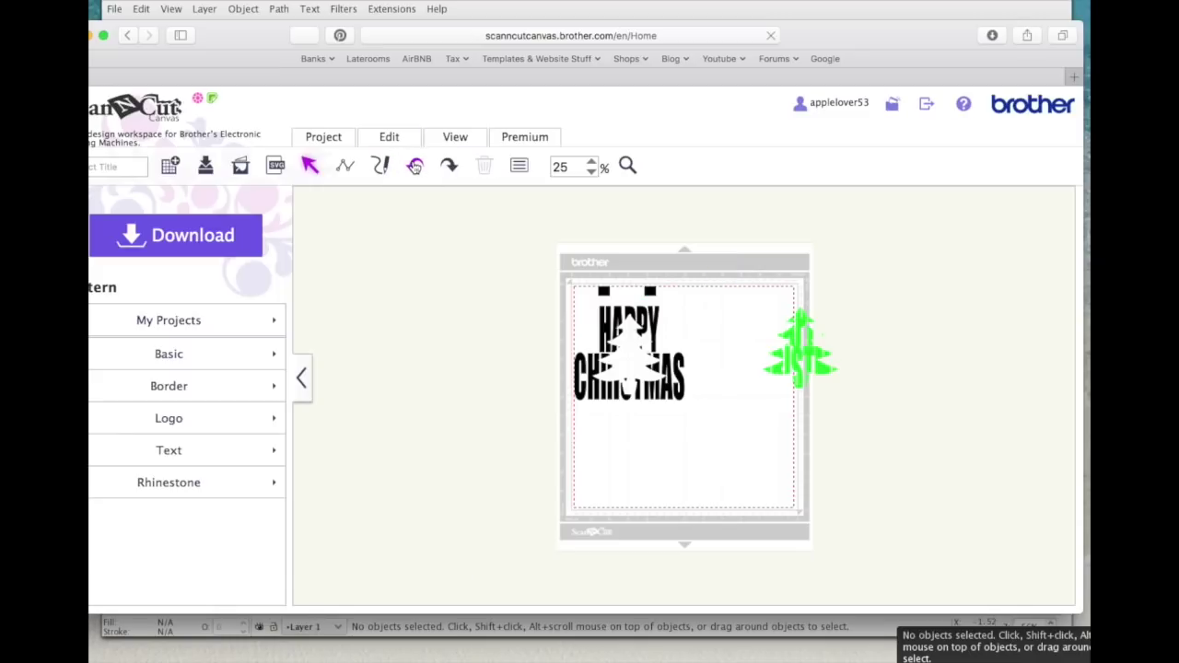
# Step: Try moving both black rectangles together with the black lettering off the mat, and undo this move and the green tree's move
pyautogui.click(604, 291)
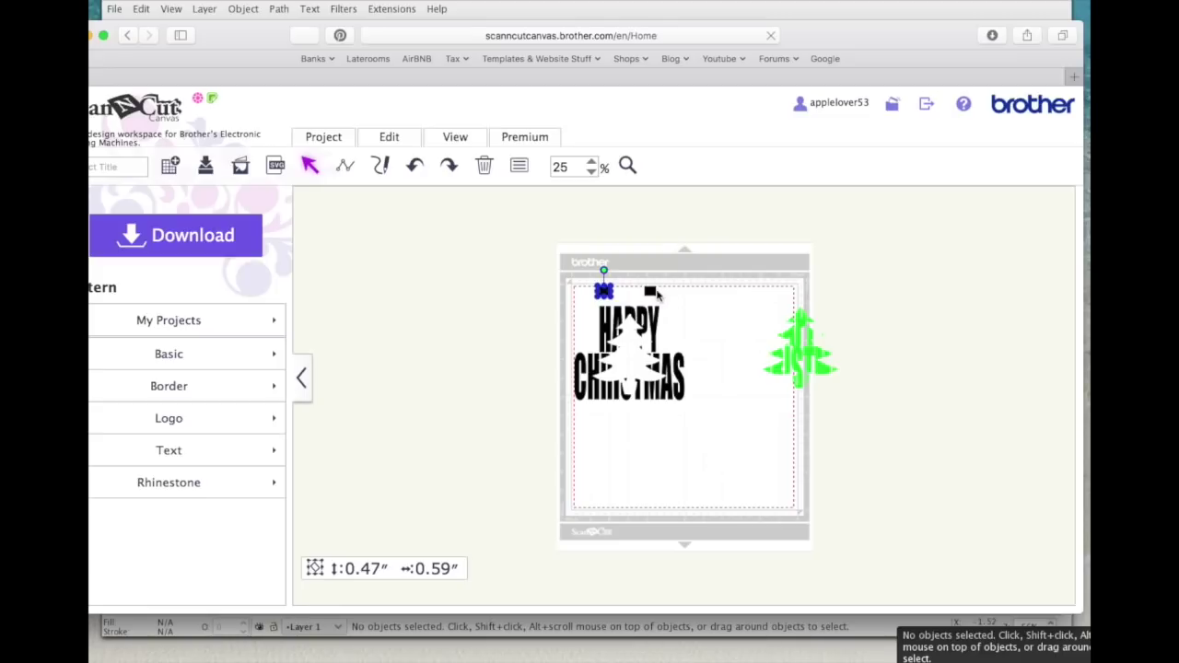
pyautogui.click(656, 294)
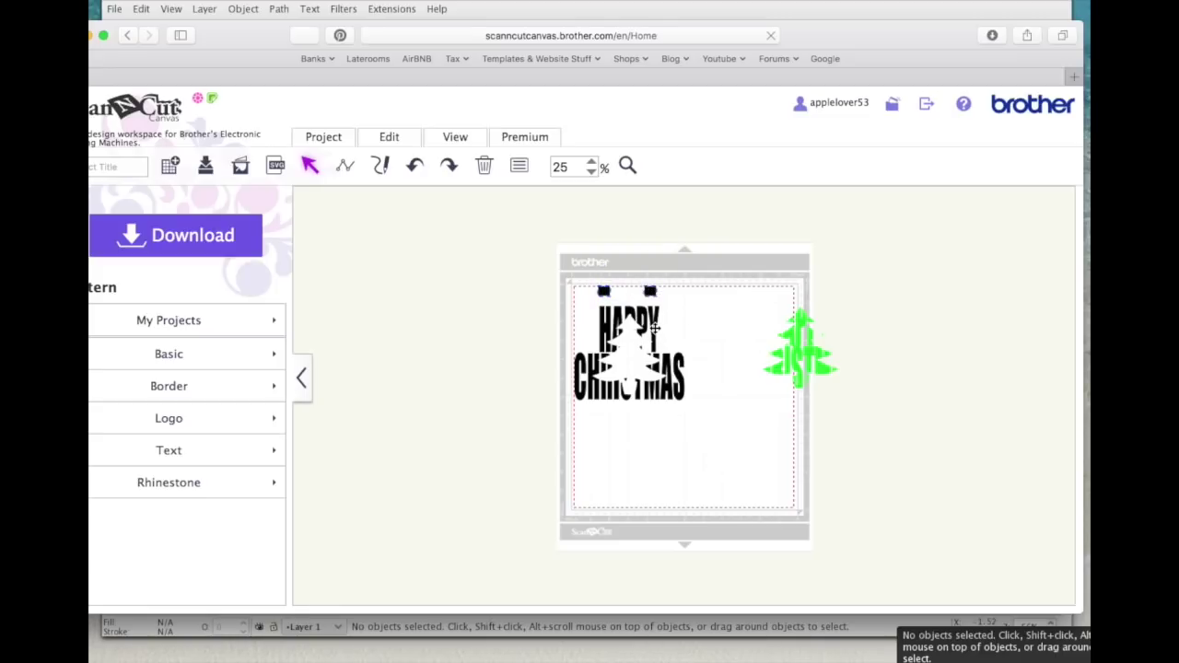
pyautogui.moveTo(655, 328); pyautogui.dragTo(477, 315)
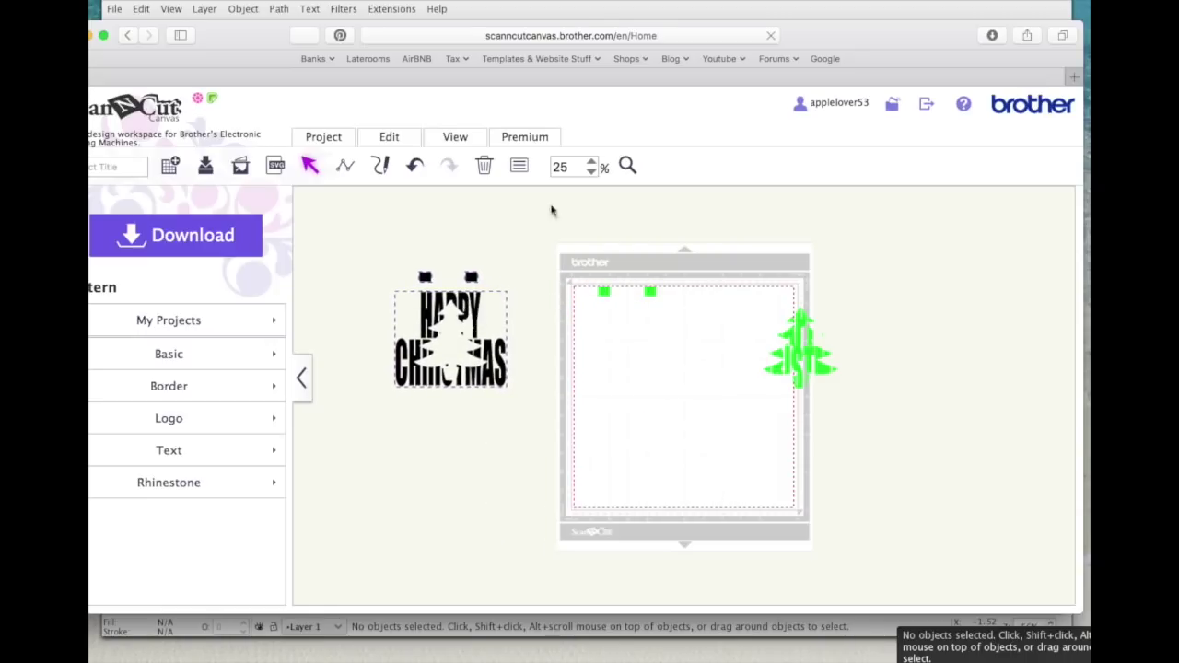
pyautogui.click(416, 166)
pyautogui.click(416, 165)
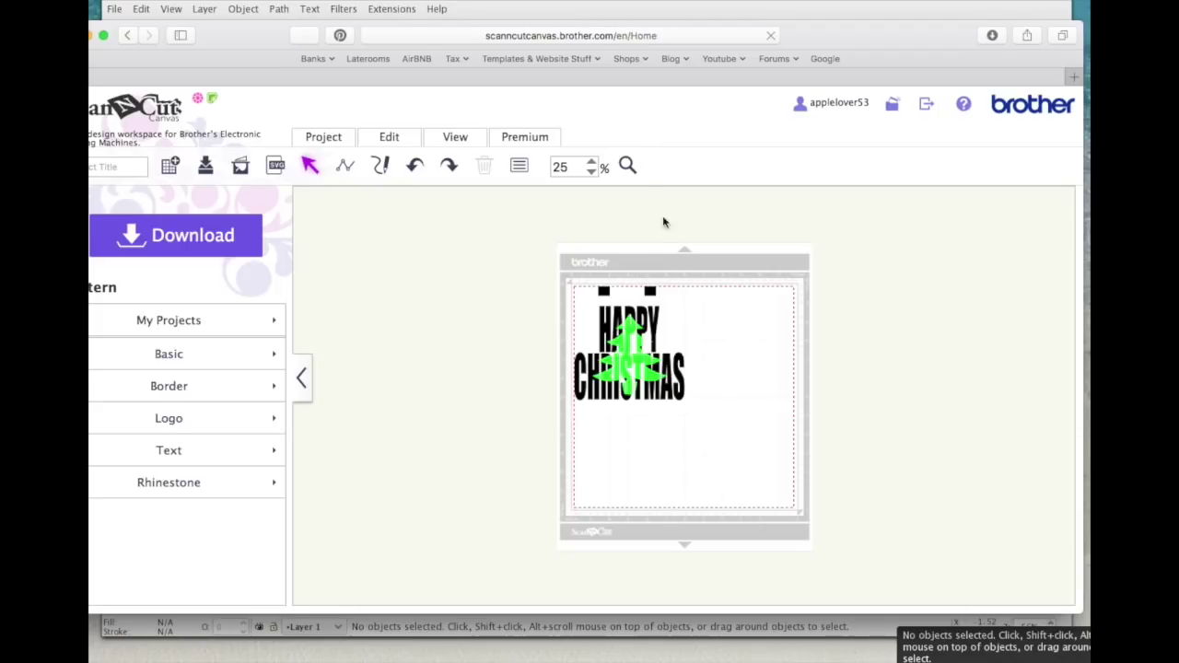
# Step: Group the two black rectangles with the black HAPPY CHRISTMAS lettering and move the group off the mat, clear of the green pieces
pyautogui.click(626, 167)
pyautogui.moveTo(553, 269); pyautogui.dragTo(714, 437)
pyautogui.click(634, 273)
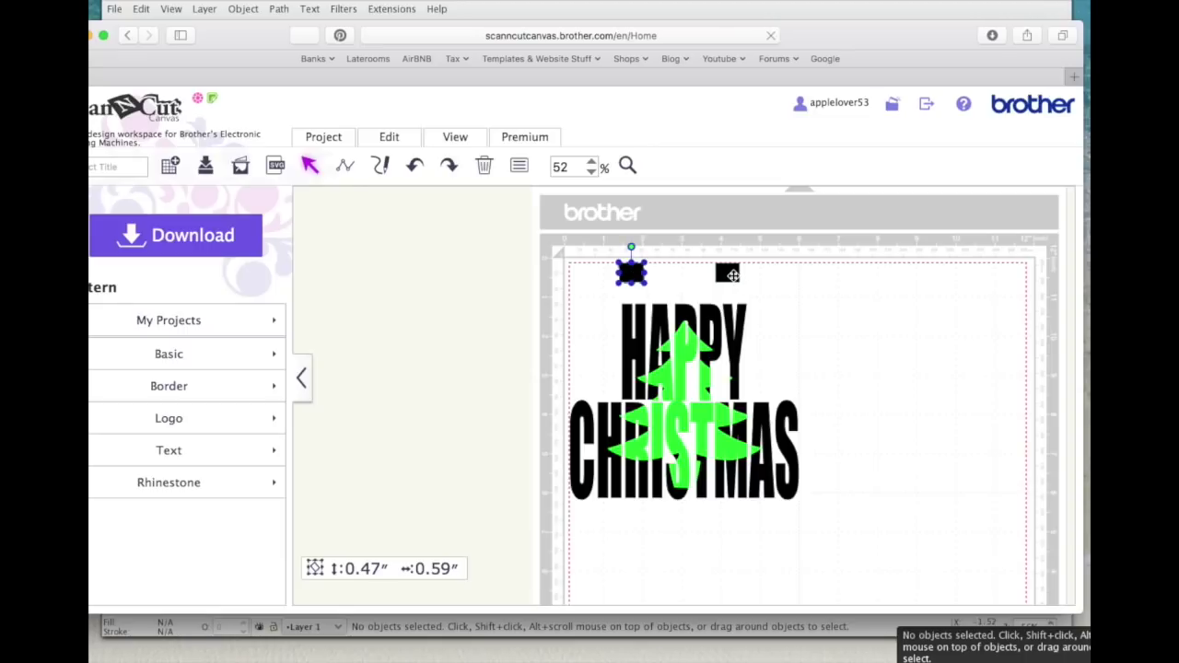
pyautogui.click(733, 274)
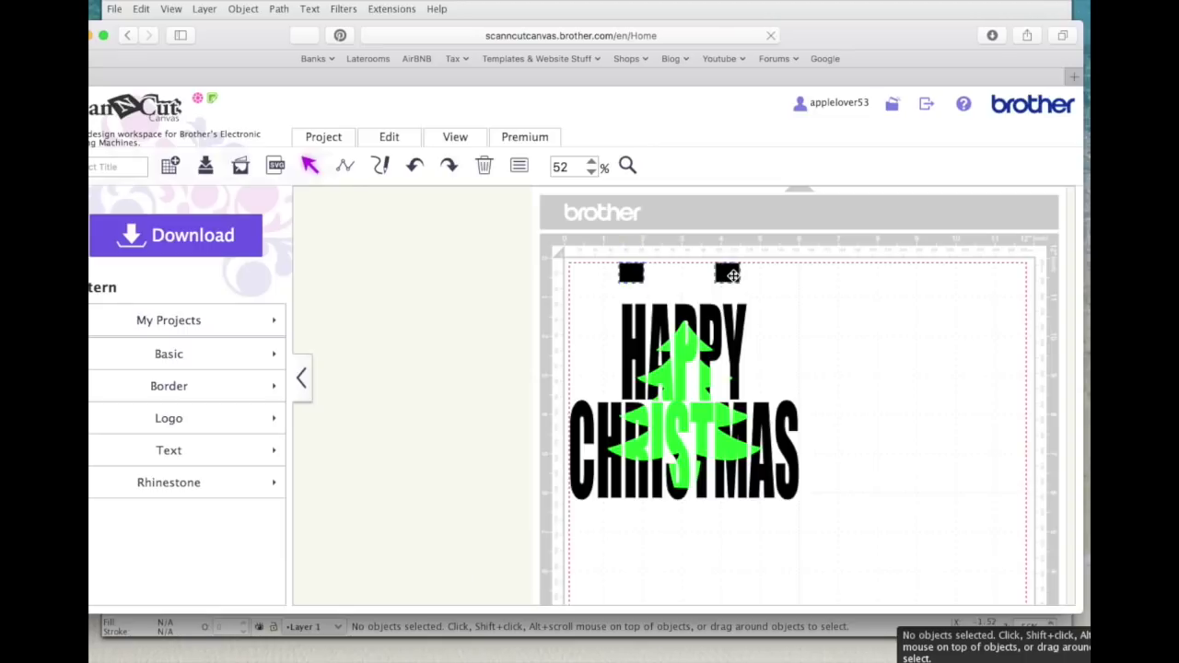
pyautogui.rightClick(736, 347)
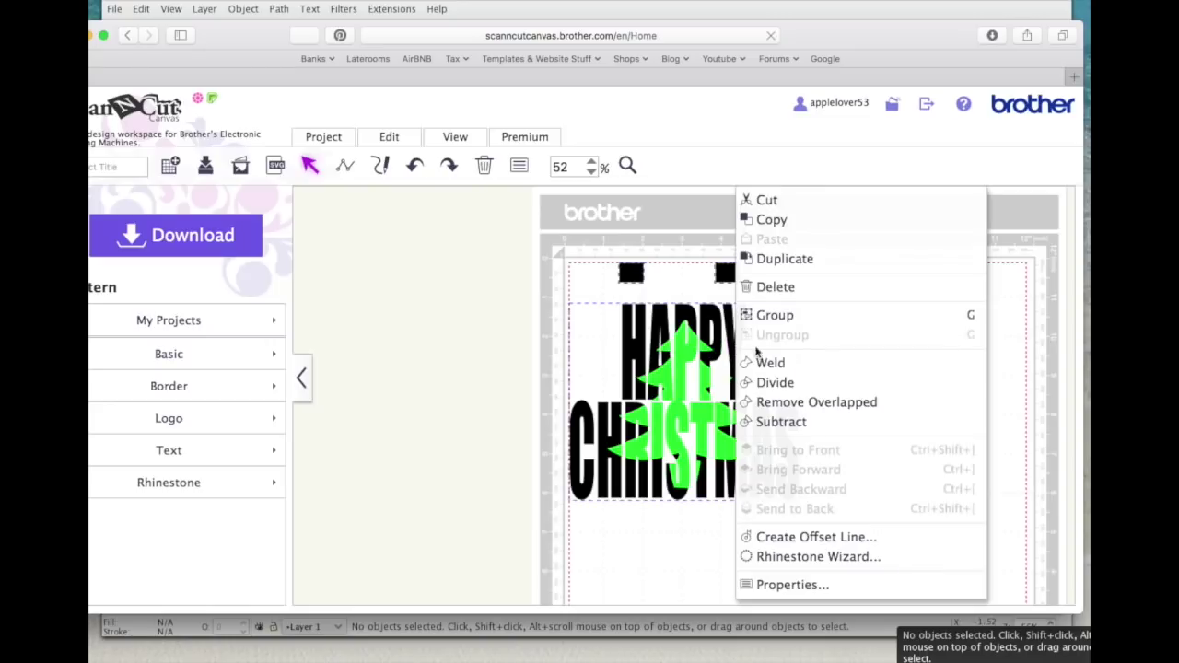
pyautogui.click(789, 315)
pyautogui.moveTo(713, 327); pyautogui.dragTo(439, 329)
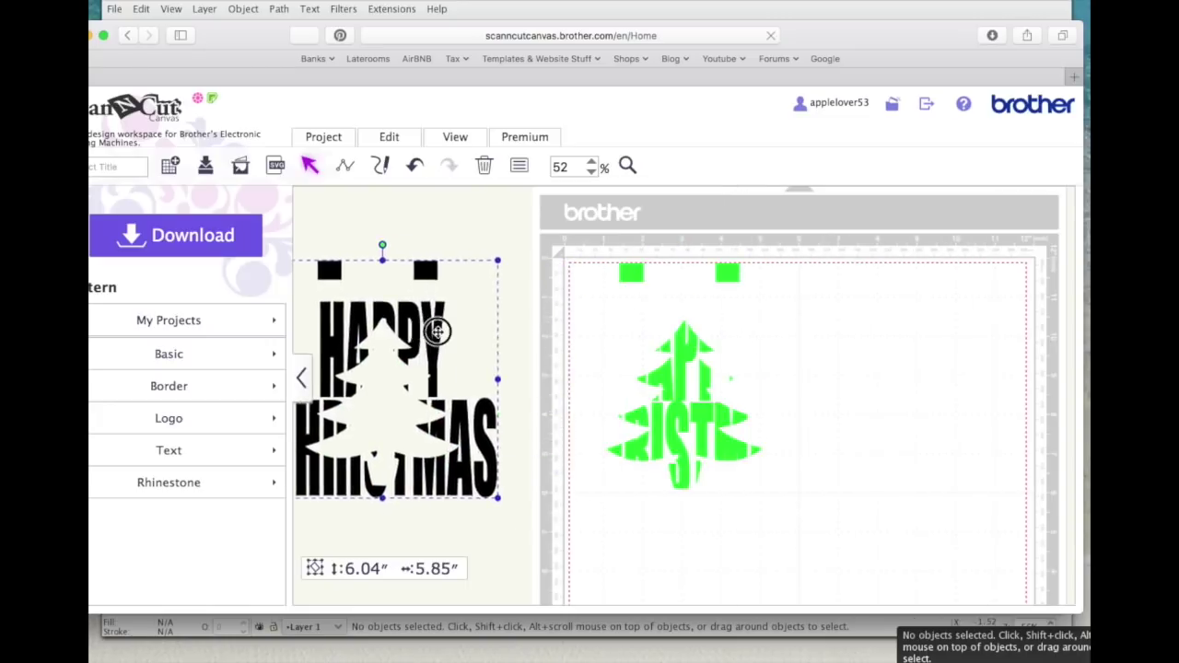
# Step: Group the two green rectangles with the green tree, and place the black group to the left of the green group on the mat
pyautogui.click(617, 235)
pyautogui.moveTo(546, 236); pyautogui.dragTo(853, 541)
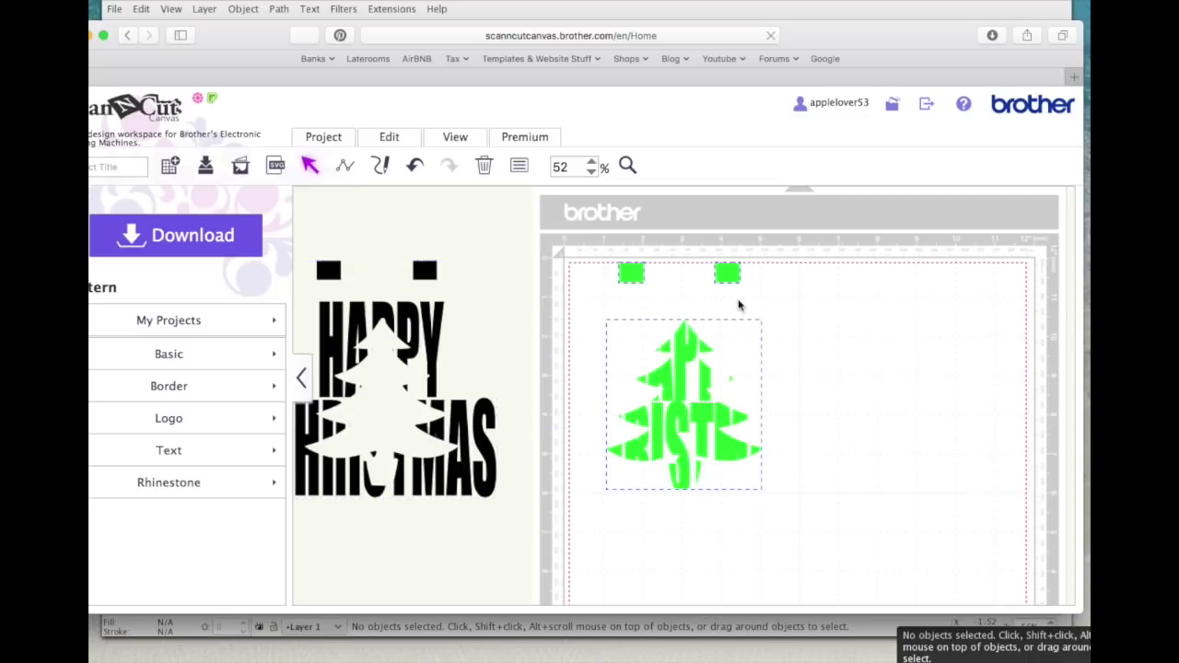
pyautogui.click(695, 340)
pyautogui.rightClick(694, 340)
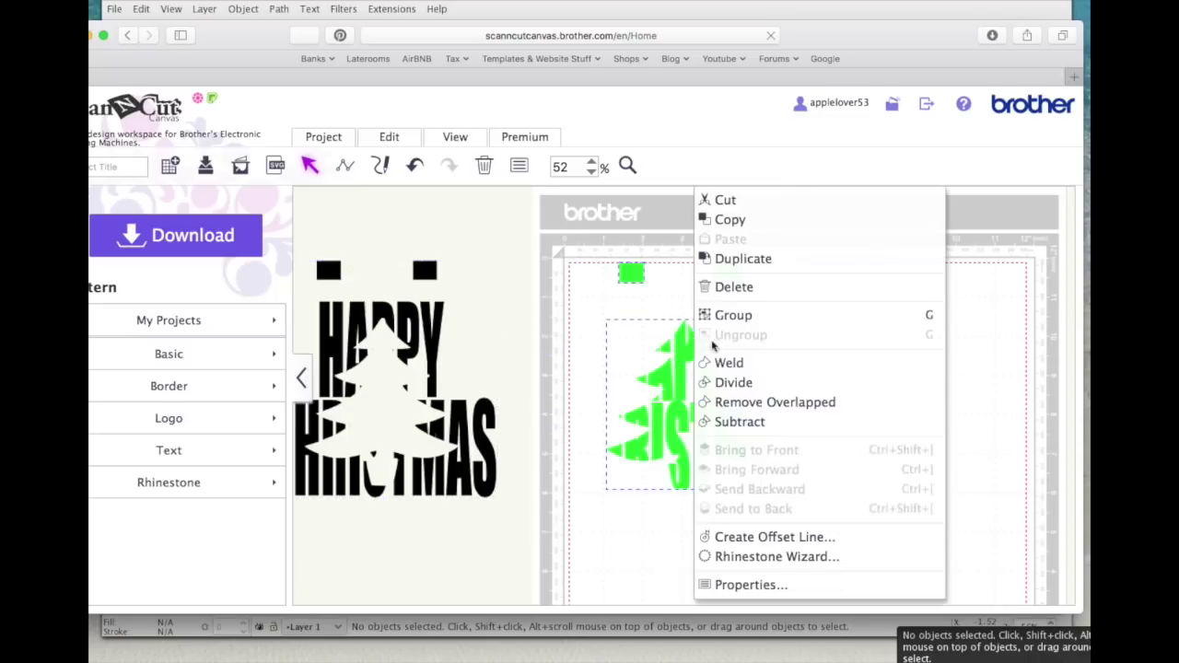
pyautogui.click(770, 317)
pyautogui.moveTo(687, 372); pyautogui.dragTo(921, 395)
pyautogui.moveTo(466, 421); pyautogui.dragTo(783, 457)
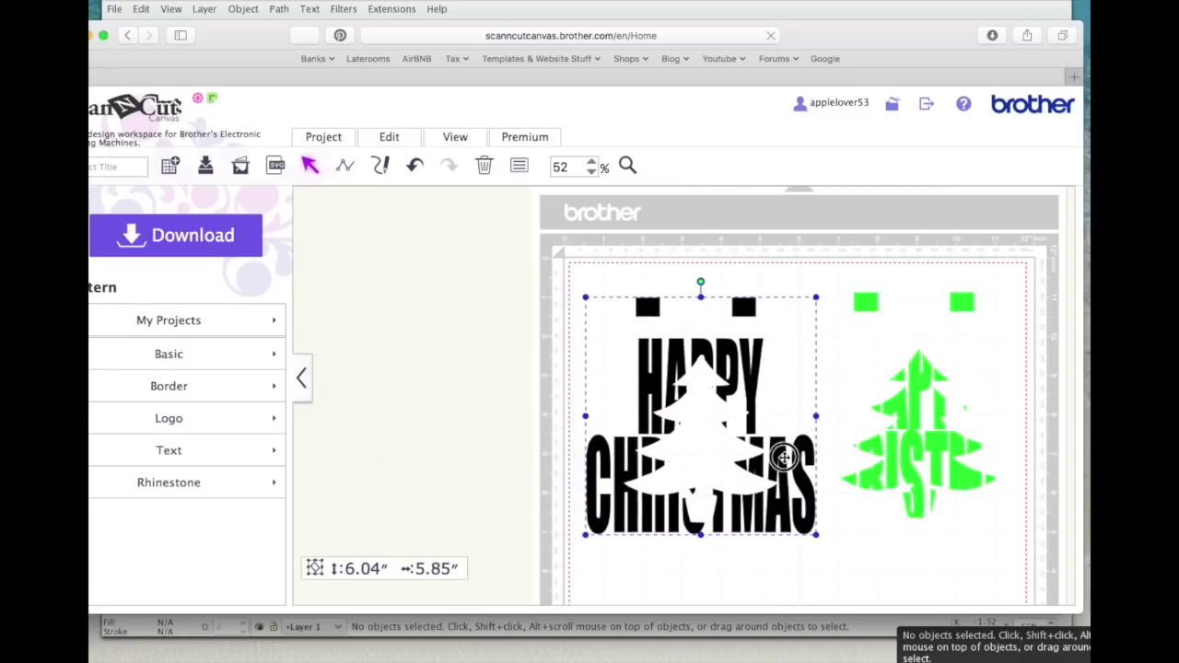
# Step: Delete the green tree group and the black HAPPY CHRISTMAS group from the mat
pyautogui.click(125, 167)
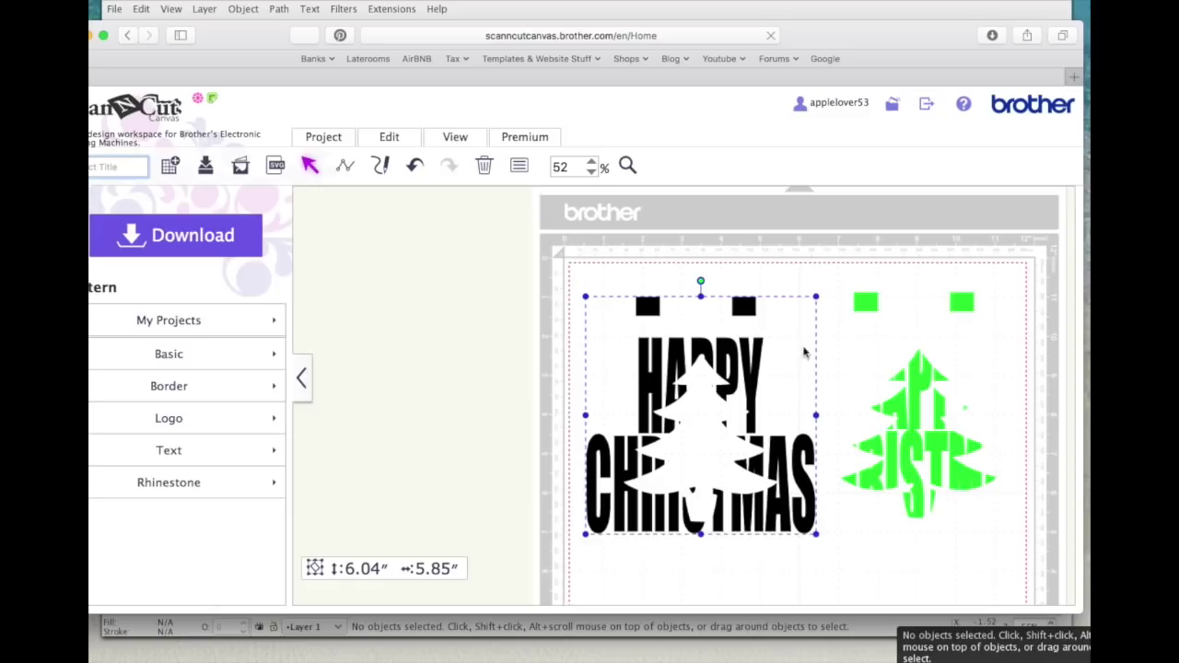
pyautogui.click(927, 372)
pyautogui.press('Delete')
pyautogui.click(758, 363)
pyautogui.press('Delete')
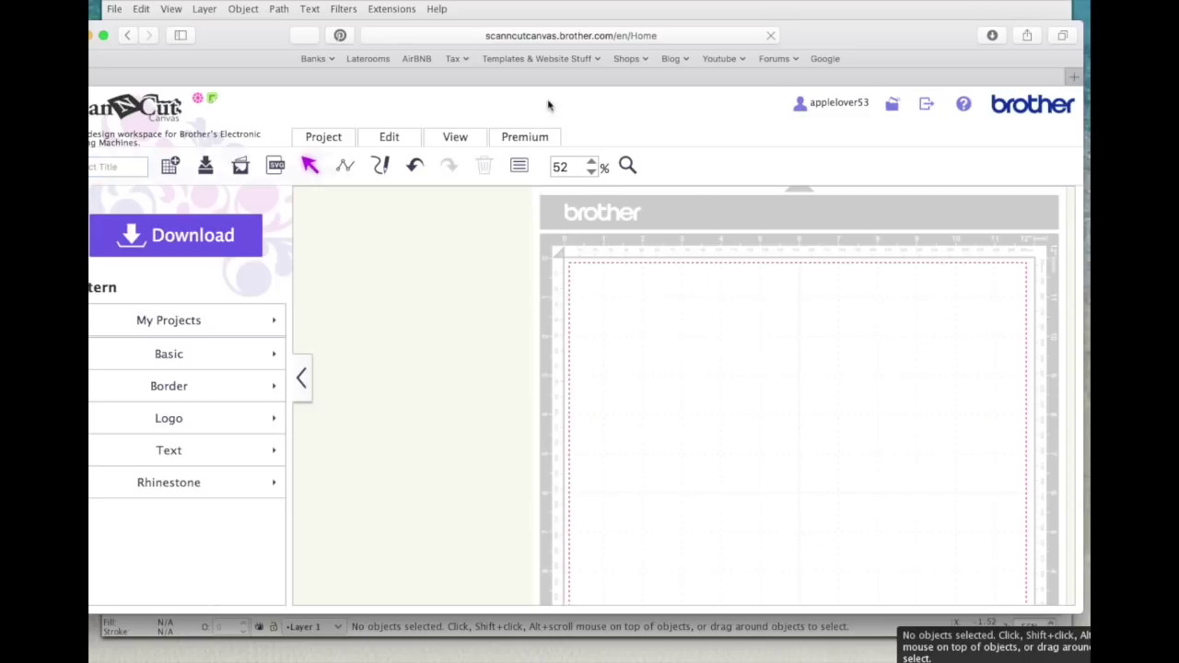
# Step: Try importing the file tree knockout1.svg from the Desktop onto the empty mat
pyautogui.click(278, 167)
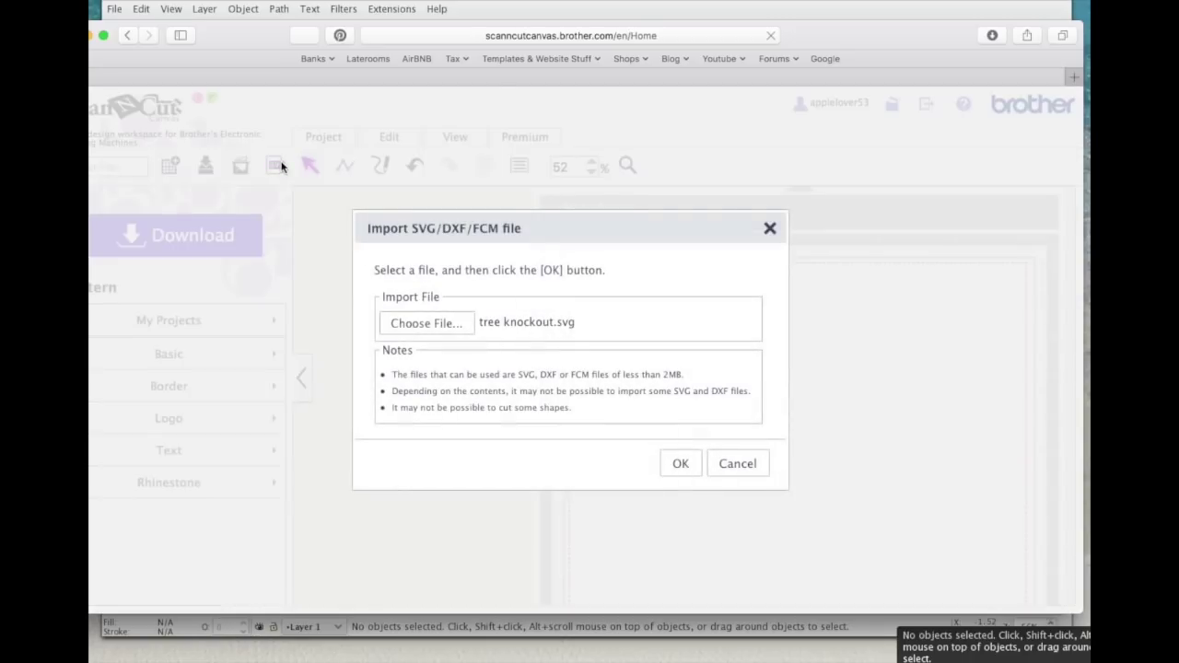
pyautogui.click(437, 324)
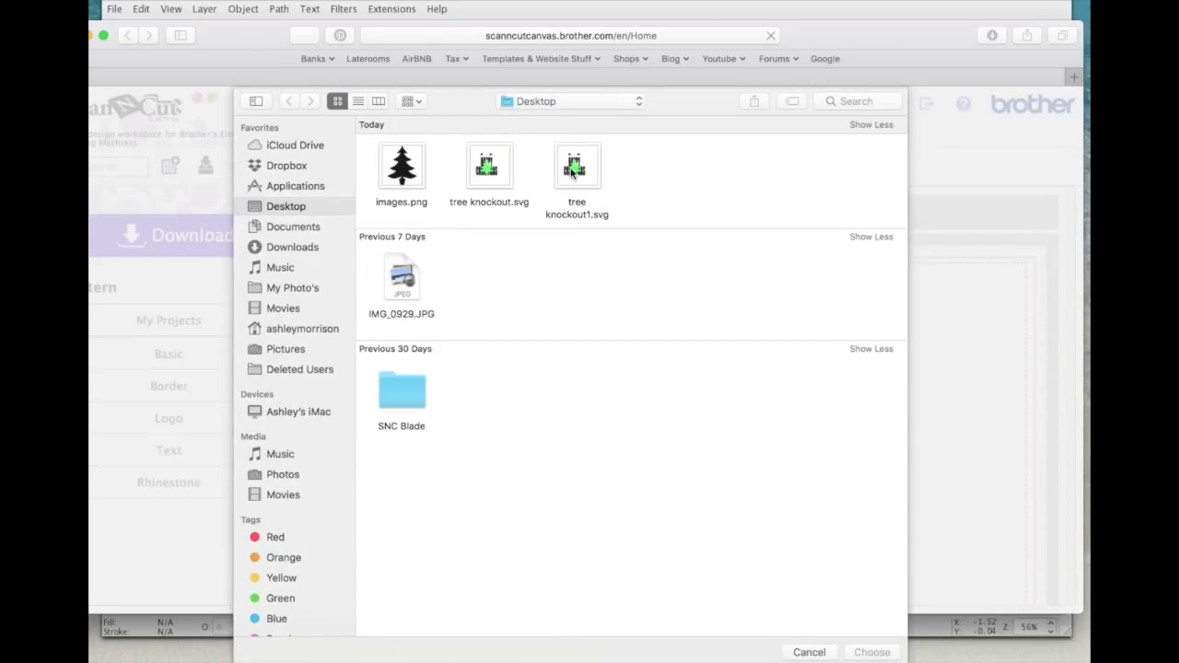
pyautogui.click(577, 171)
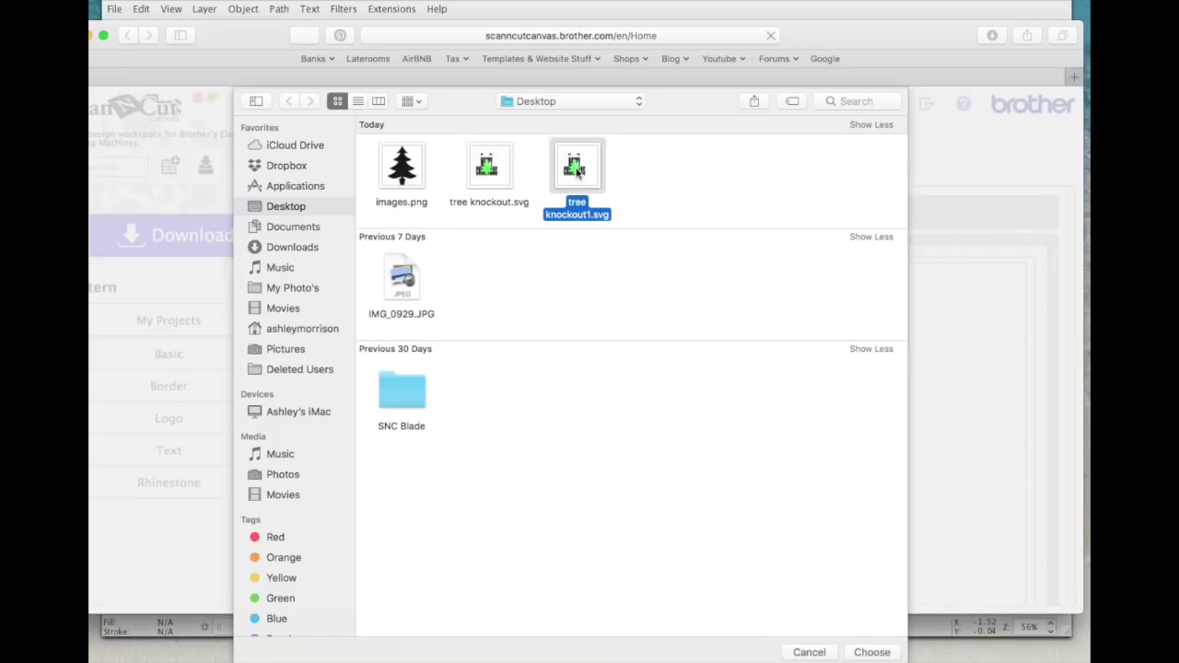
pyautogui.click(882, 652)
pyautogui.click(682, 466)
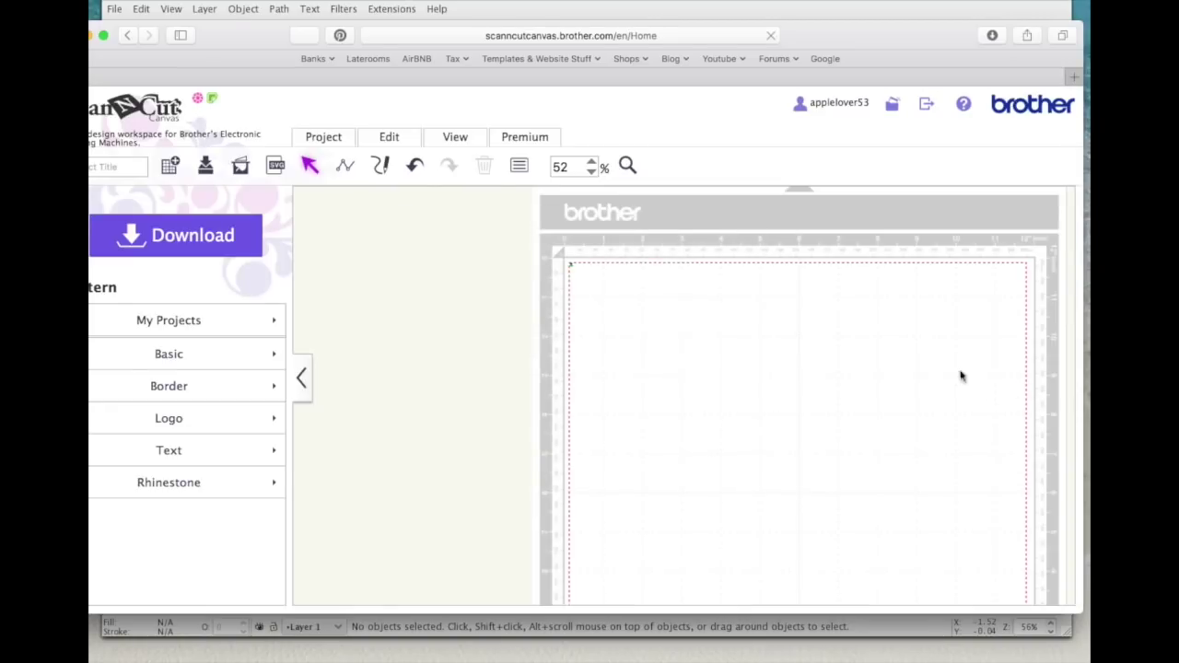
# Step: Delete the tiny imported artwork at the mat's upper-left corner and switch to Inkscape
pyautogui.moveTo(482, 242); pyautogui.dragTo(642, 311)
pyautogui.press('Delete')
pyautogui.press('BackSpace')
pyautogui.click(733, 230)
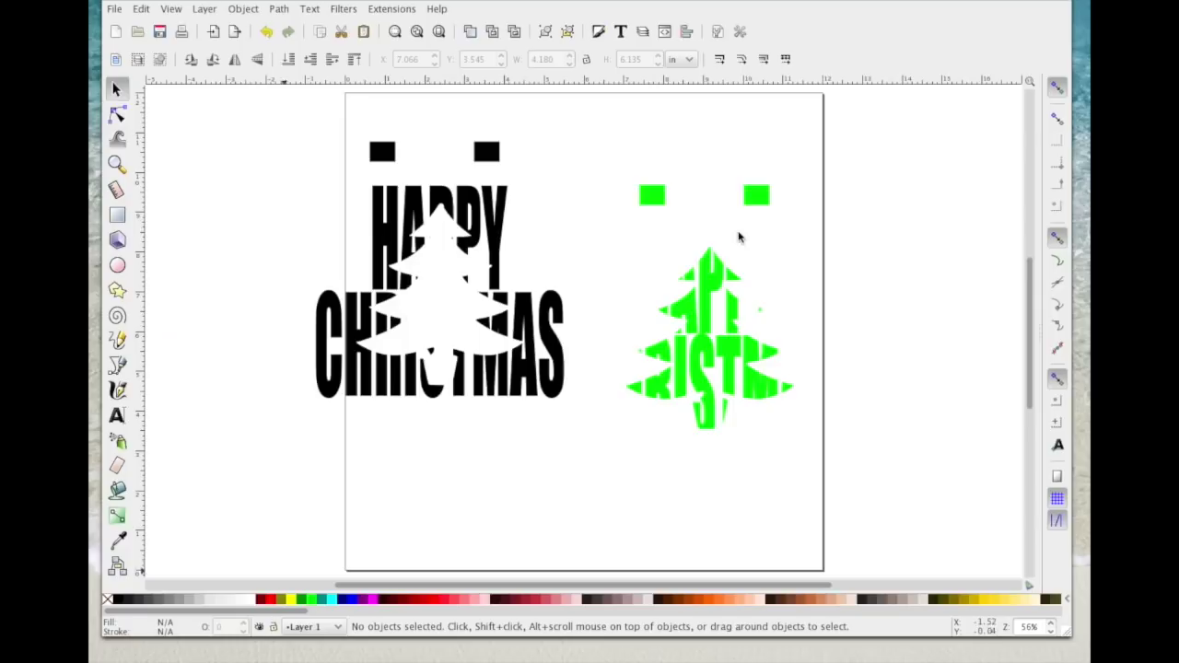